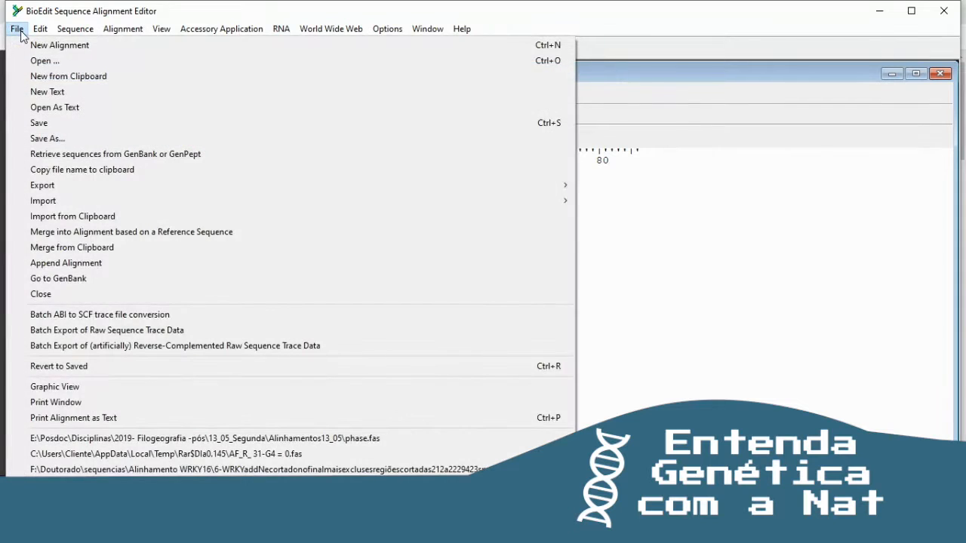
Import the forward read ExemploConsenso1-PMMG3_Foward_cp from the Bioedit-aula folder into the untitled alignment as a sequence alignment file.
{"action": "mouse_move", "coordinate": [562, 203]}
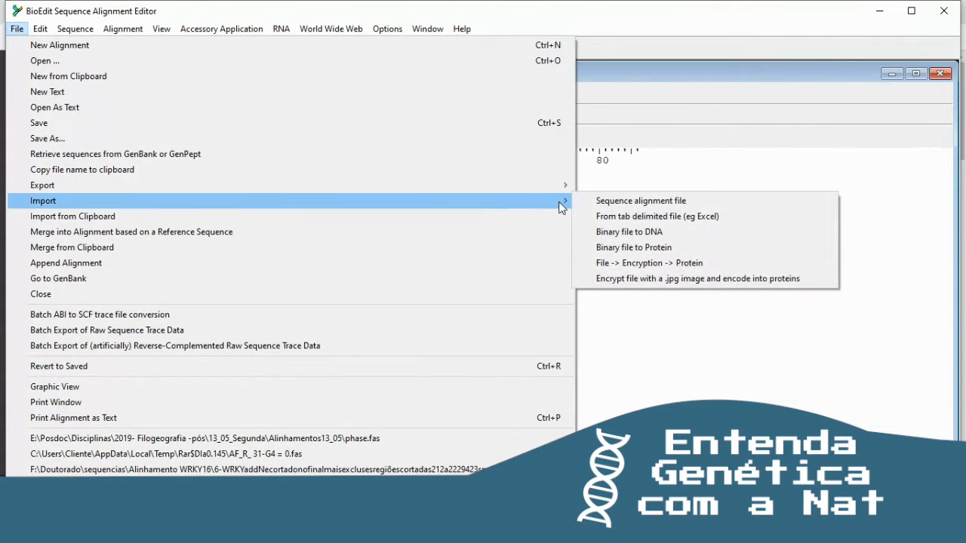
{"action": "left_click", "coordinate": [693, 202]}
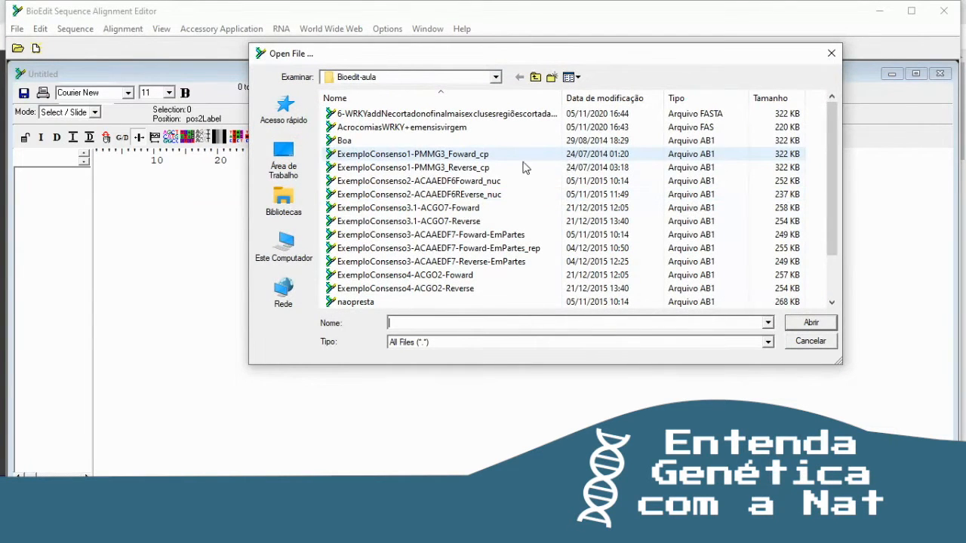
{"action": "left_click", "coordinate": [496, 157]}
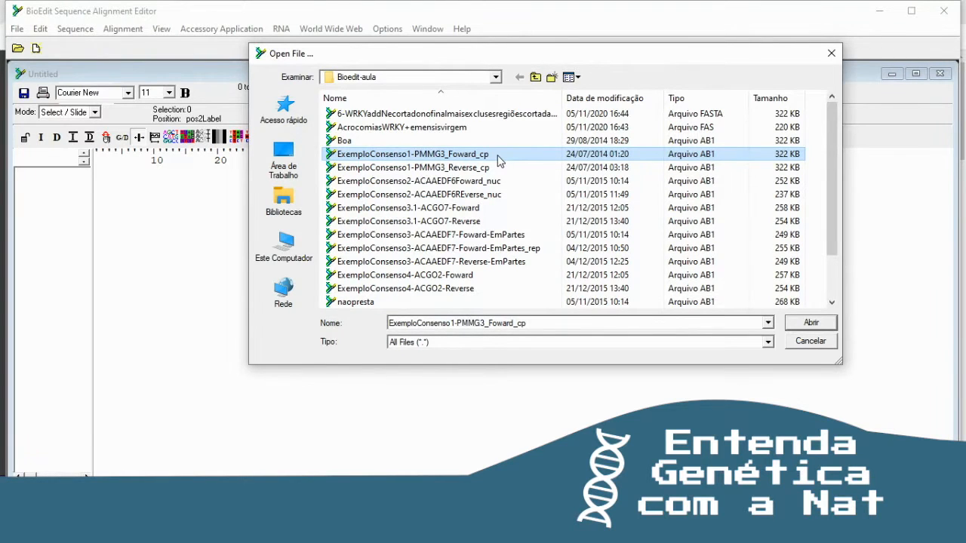
{"action": "left_click", "coordinate": [497, 156]}
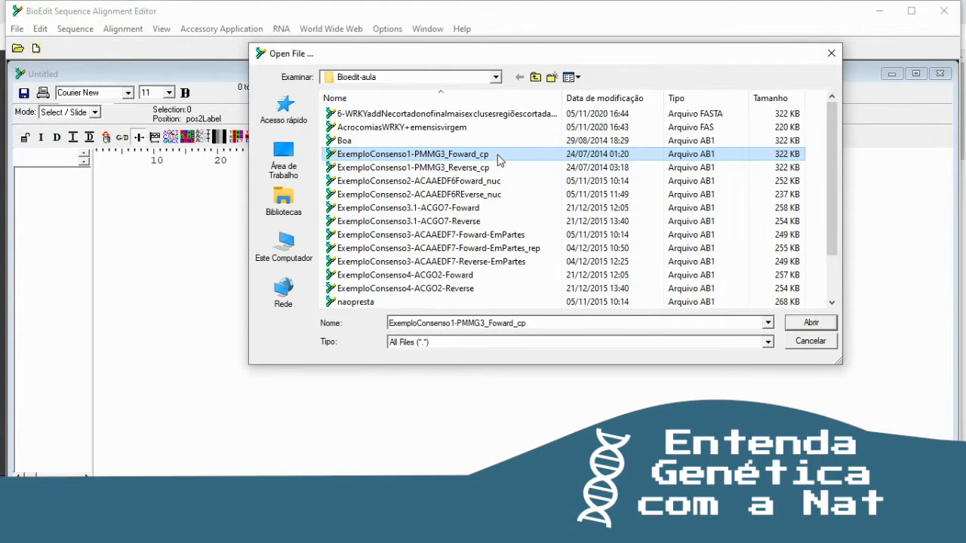
{"action": "left_click", "coordinate": [801, 324]}
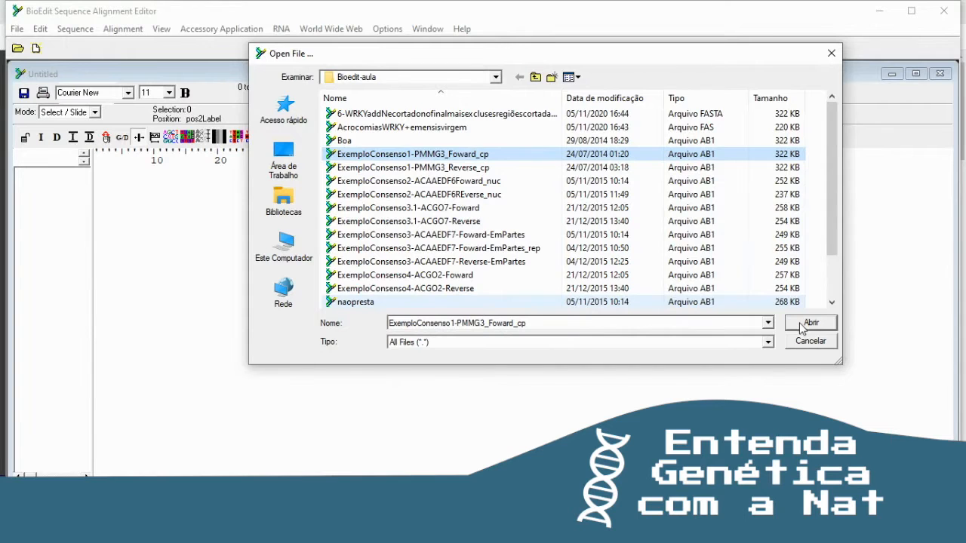
{"action": "left_click", "coordinate": [802, 325]}
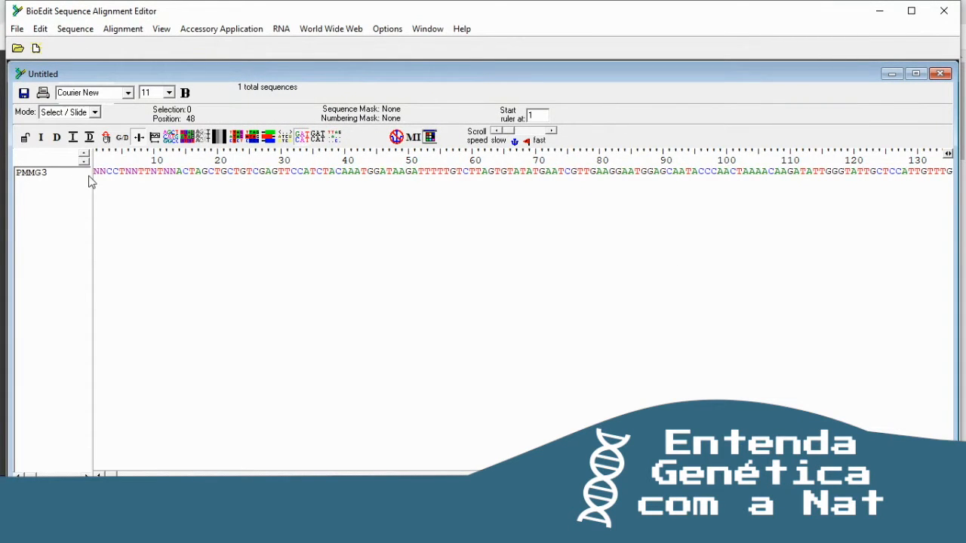
Import the reverse read ExemploConsenso1-PMMG3_Reverse_cp into the same alignment.
{"action": "left_click", "coordinate": [16, 29]}
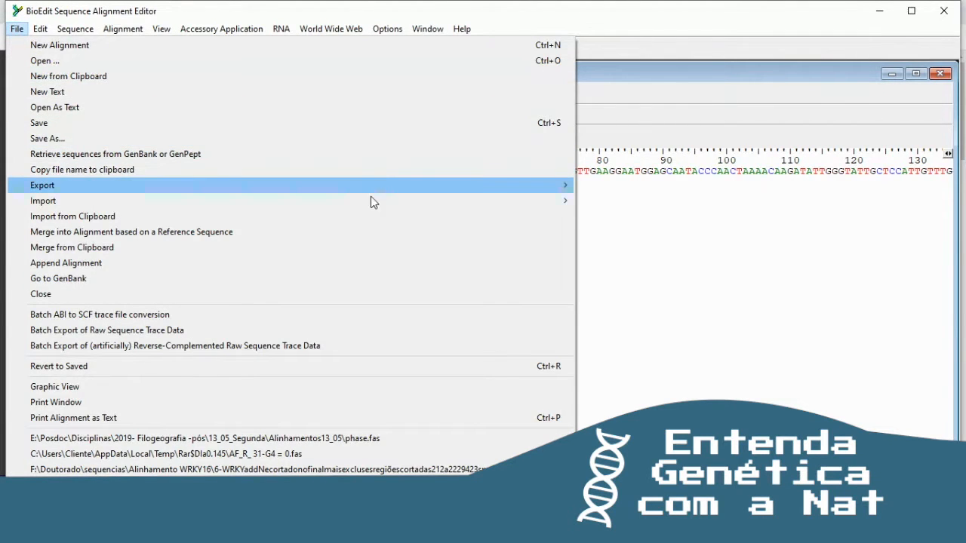
{"action": "mouse_move", "coordinate": [371, 202]}
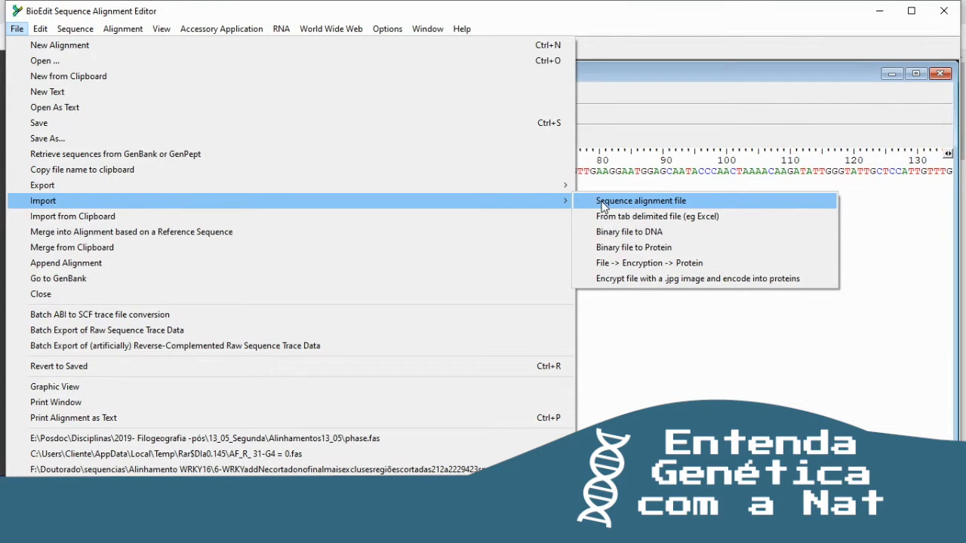
{"action": "left_click", "coordinate": [603, 203]}
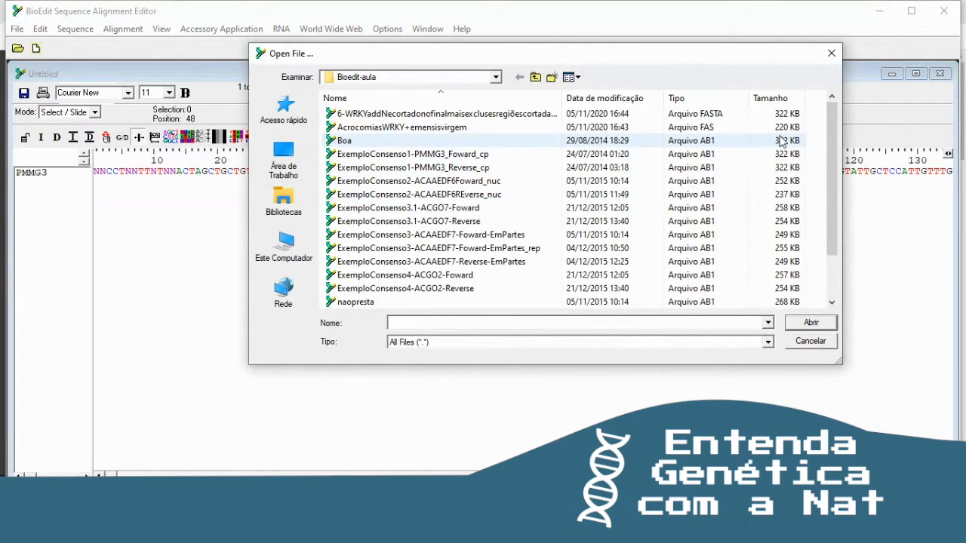
{"action": "left_click", "coordinate": [478, 170]}
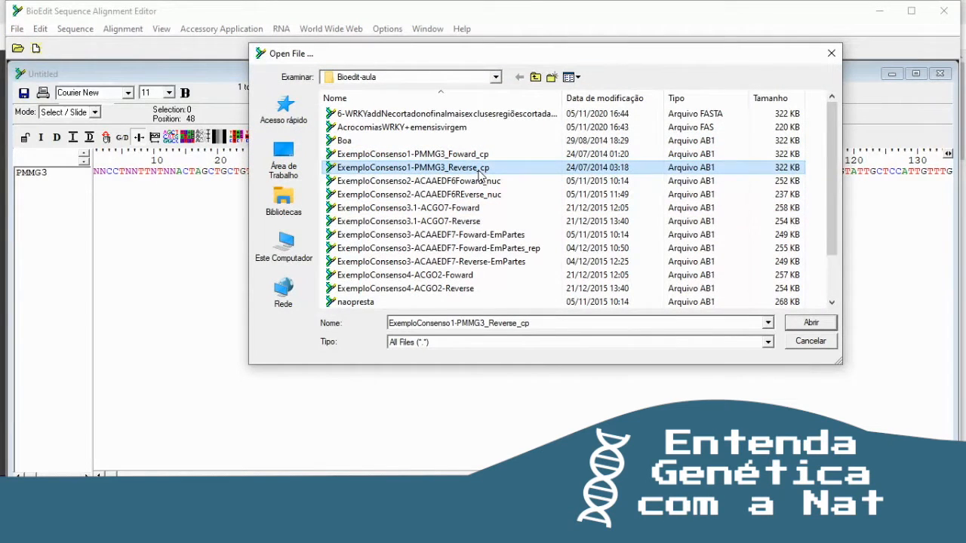
{"action": "left_click", "coordinate": [800, 326]}
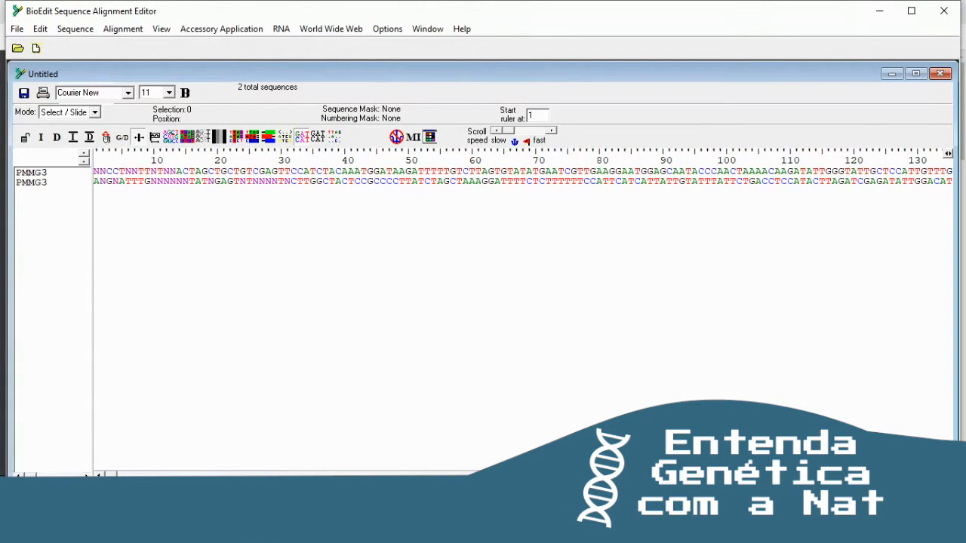
Look along the two imported PMMG3 sequences and select each one's title in turn.
{"action": "left_click_drag", "start_coordinate": [110, 475], "coordinate": [168, 462]}
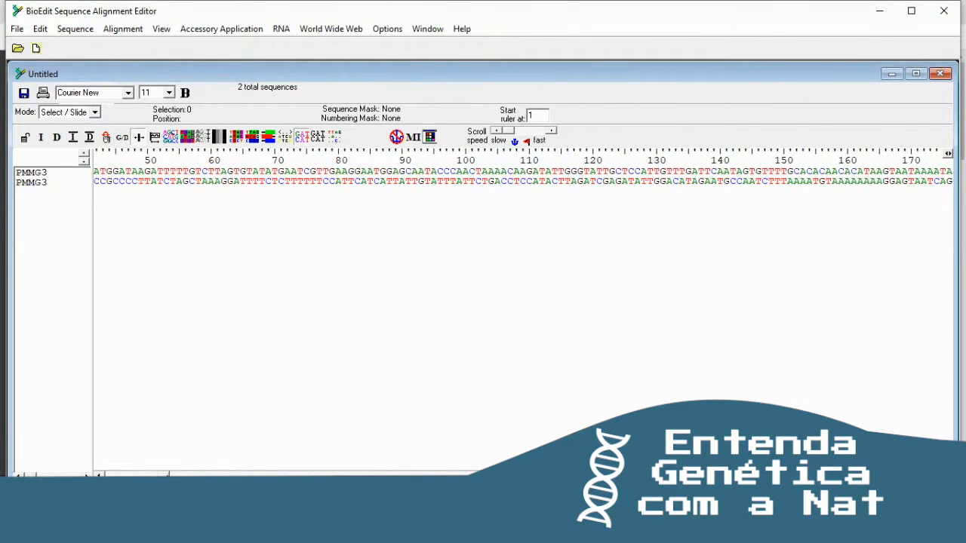
{"action": "left_click", "coordinate": [53, 176]}
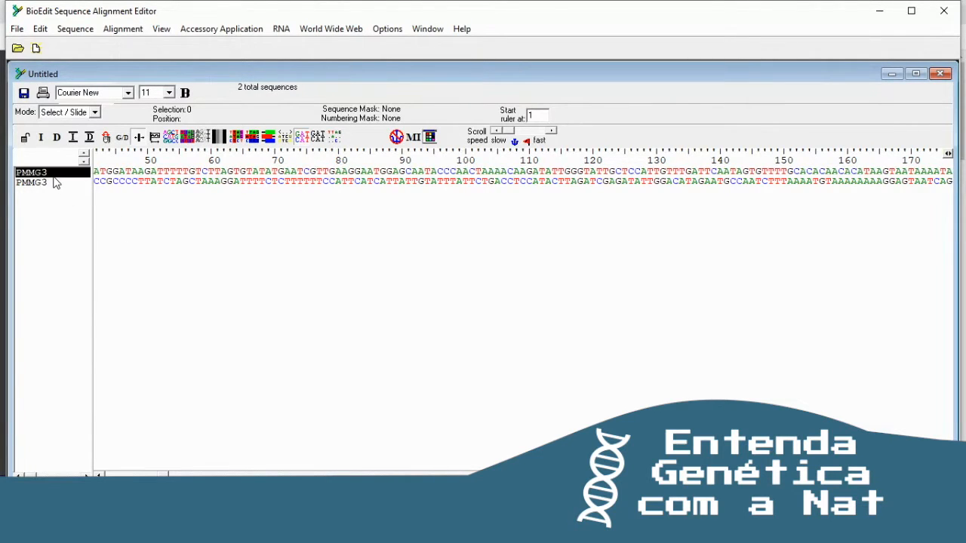
{"action": "left_click", "coordinate": [43, 188]}
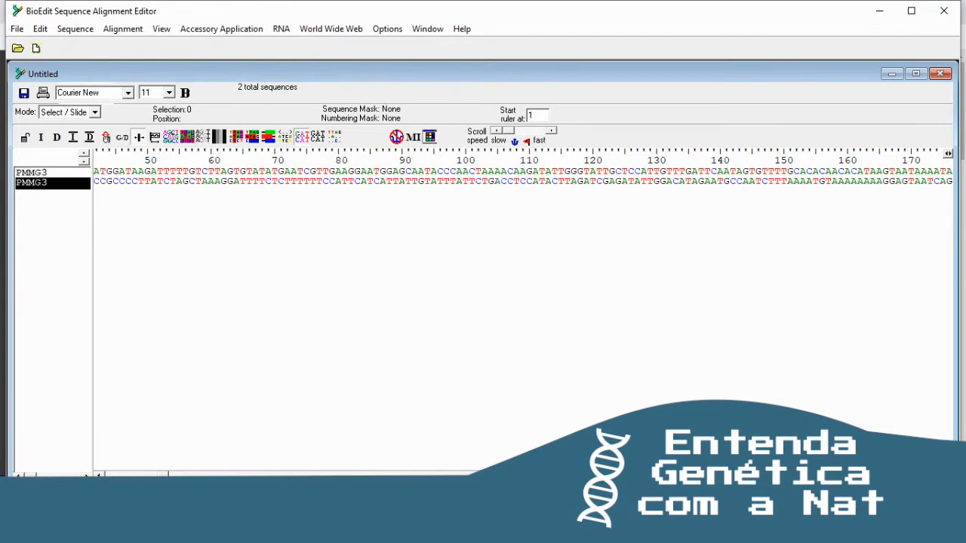
Open the chromatogram ExemploConsenso1-PMMG3_Foward_cp from the Bioedit-aula folder, place its window beneath the alignment rows, and minimize the folder.
{"action": "mouse_move", "coordinate": [366, 529]}
{"action": "left_click", "coordinate": [420, 473]}
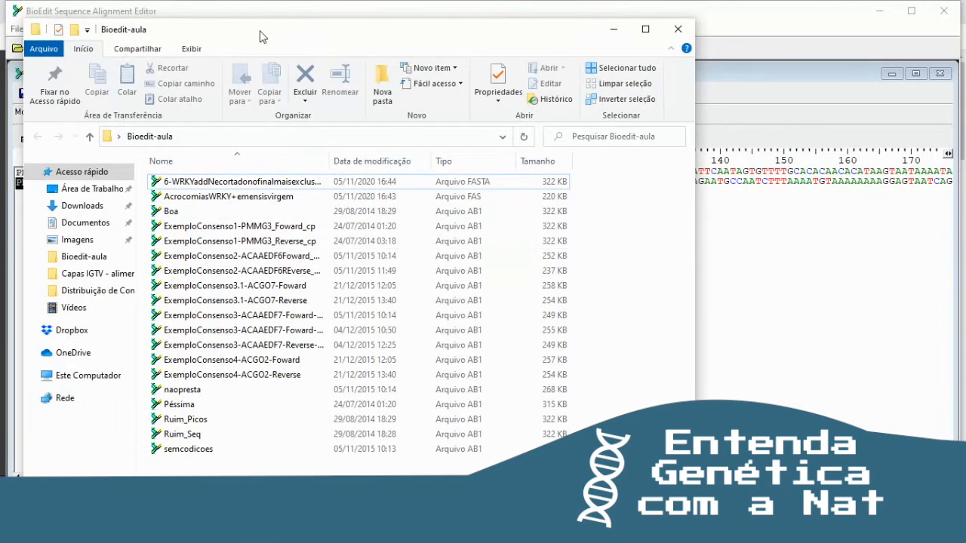
{"action": "left_click_drag", "start_coordinate": [260, 37], "coordinate": [454, 63]}
{"action": "left_click", "coordinate": [430, 269]}
{"action": "left_click", "coordinate": [434, 252]}
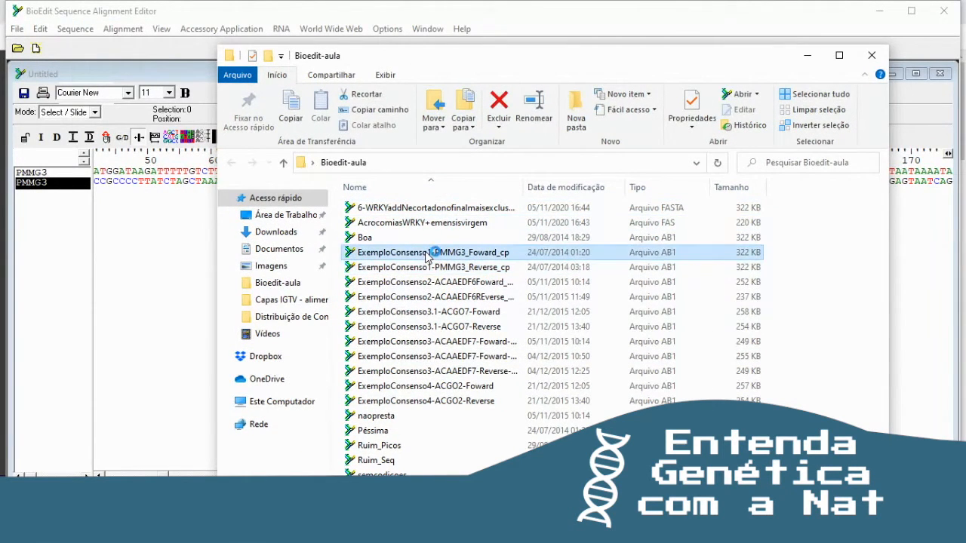
{"action": "double_click", "coordinate": [431, 254]}
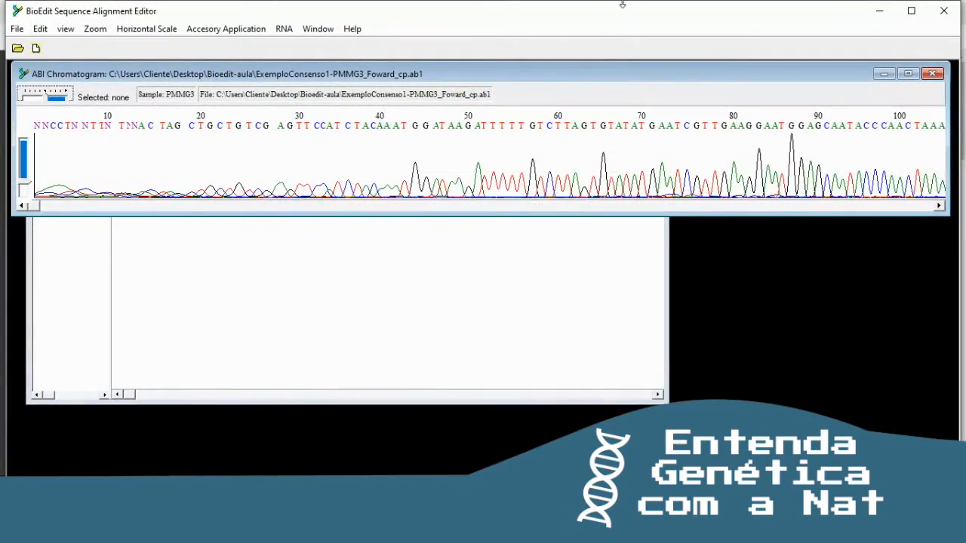
{"action": "left_click_drag", "start_coordinate": [622, 5], "coordinate": [604, 190]}
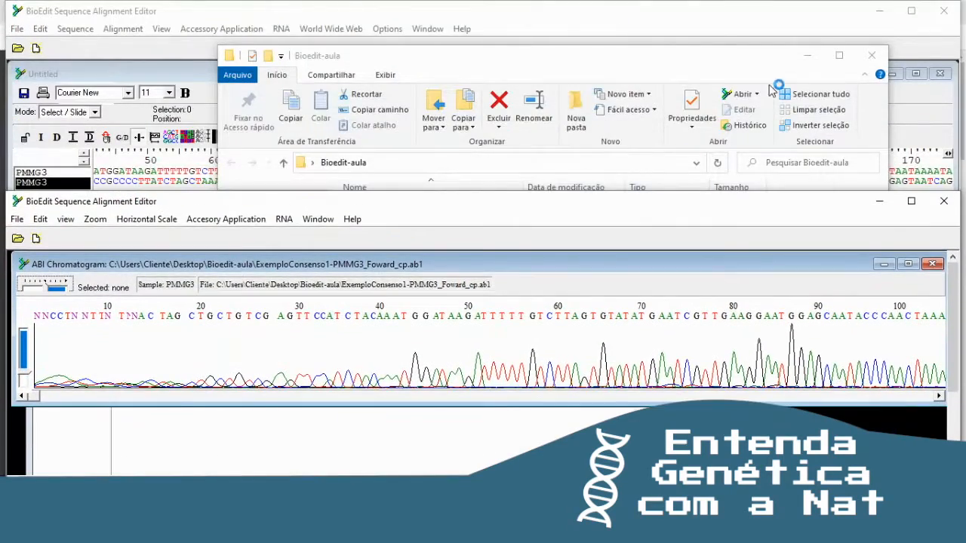
{"action": "left_click", "coordinate": [806, 56]}
{"action": "left_click_drag", "start_coordinate": [415, 269], "coordinate": [412, 256]}
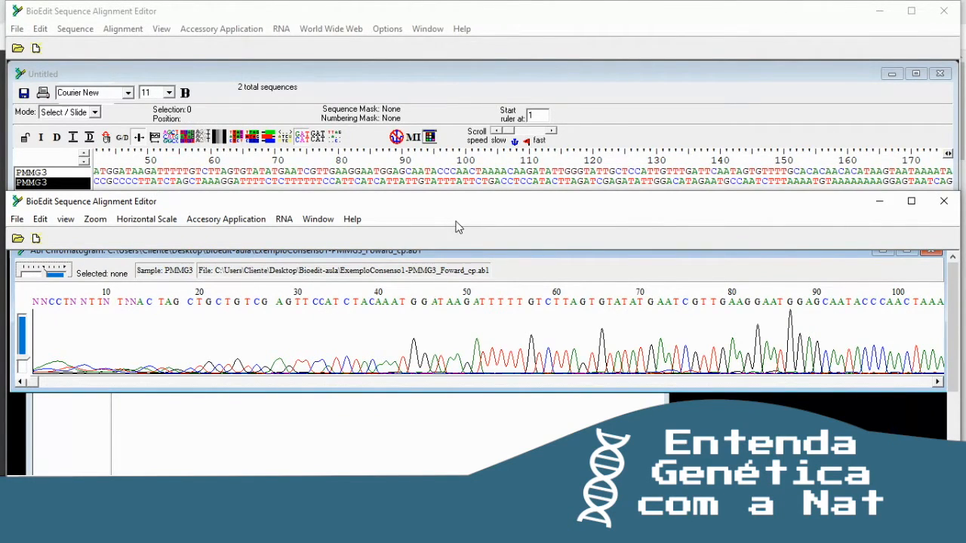
Select base 46 and the title of the forward sequence, and show the alignment's start above the forward chromatogram window.
{"action": "left_click", "coordinate": [112, 175]}
{"action": "left_click", "coordinate": [110, 172]}
{"action": "left_click", "coordinate": [121, 172]}
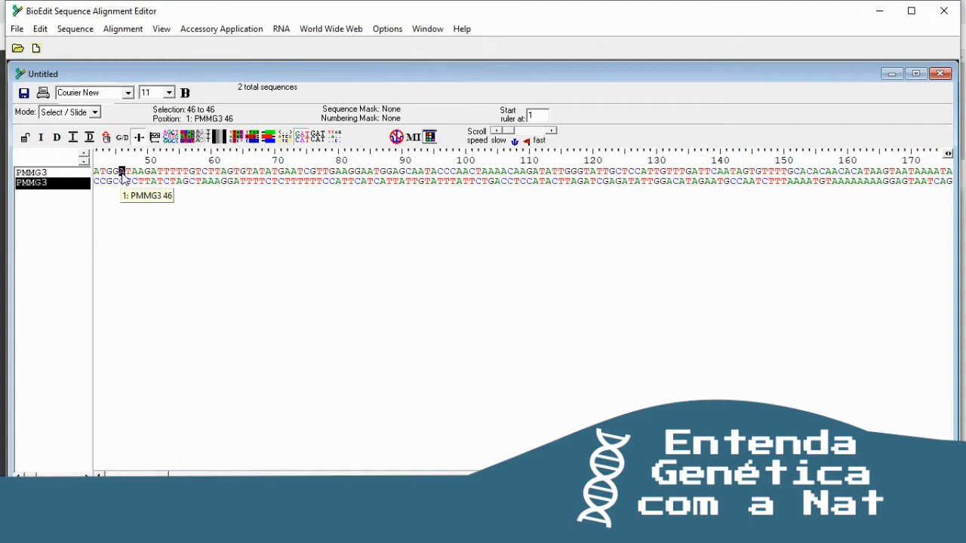
{"action": "left_click", "coordinate": [61, 174]}
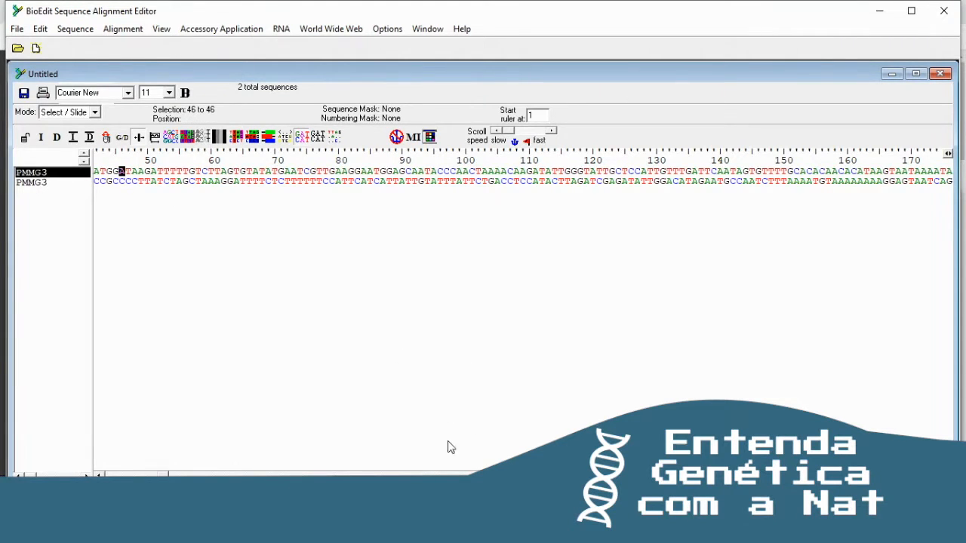
{"action": "left_click_drag", "start_coordinate": [162, 476], "coordinate": [110, 476]}
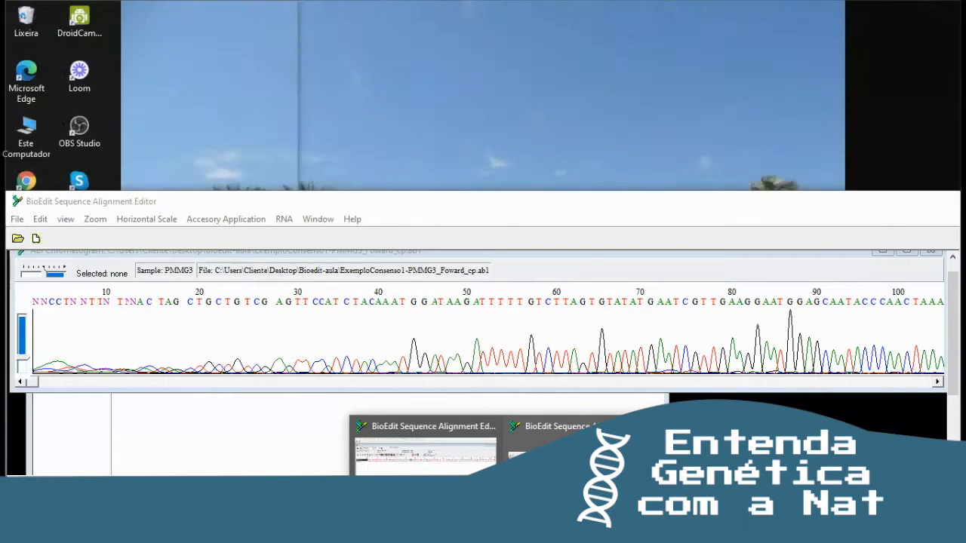
{"action": "left_click", "coordinate": [547, 437]}
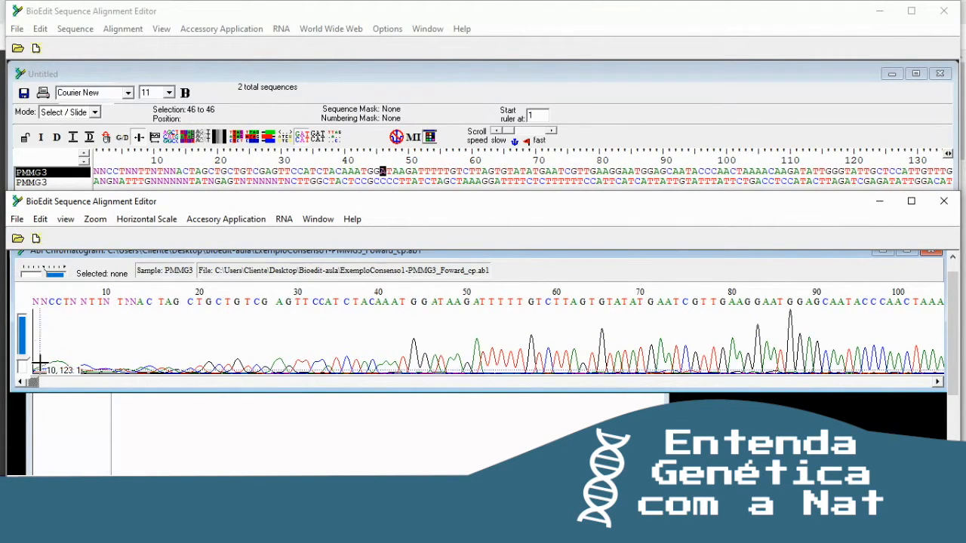
{"action": "left_click_drag", "start_coordinate": [79, 212], "coordinate": [135, 197]}
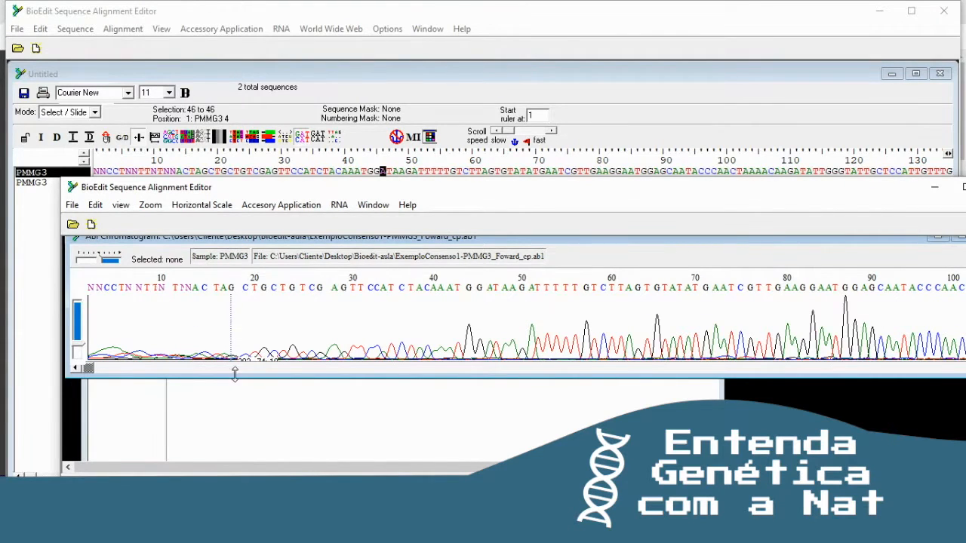
Examine the forward chromatogram's peaks from the first bases to the end of the read, enlarging their vertical scale.
{"action": "mouse_move", "coordinate": [89, 371]}
{"action": "left_mouse_down"}
{"action": "mouse_move", "coordinate": [106, 377]}
{"action": "mouse_move", "coordinate": [80, 381]}
{"action": "left_mouse_up"}
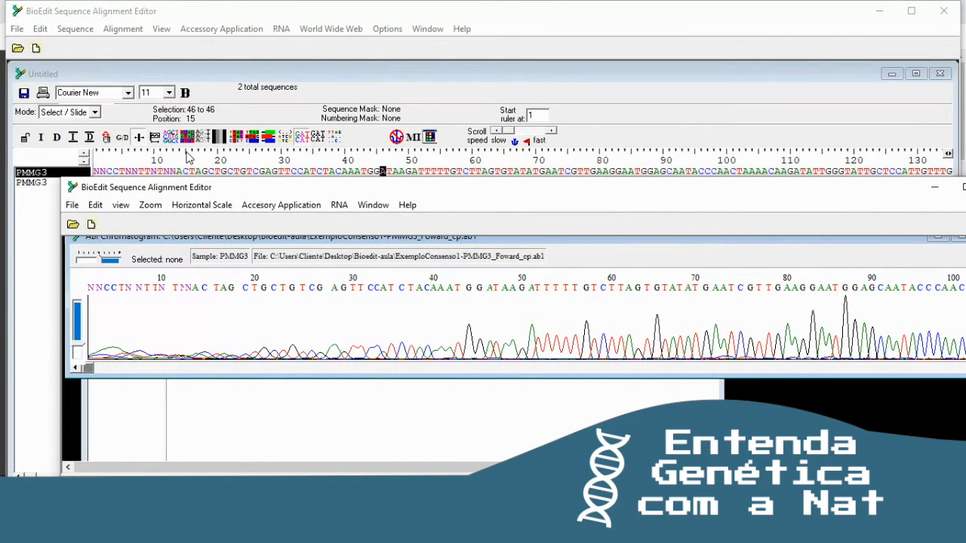
{"action": "mouse_move", "coordinate": [88, 368]}
{"action": "left_mouse_down"}
{"action": "mouse_move", "coordinate": [270, 367]}
{"action": "mouse_move", "coordinate": [105, 367]}
{"action": "mouse_move", "coordinate": [85, 377]}
{"action": "left_mouse_up"}
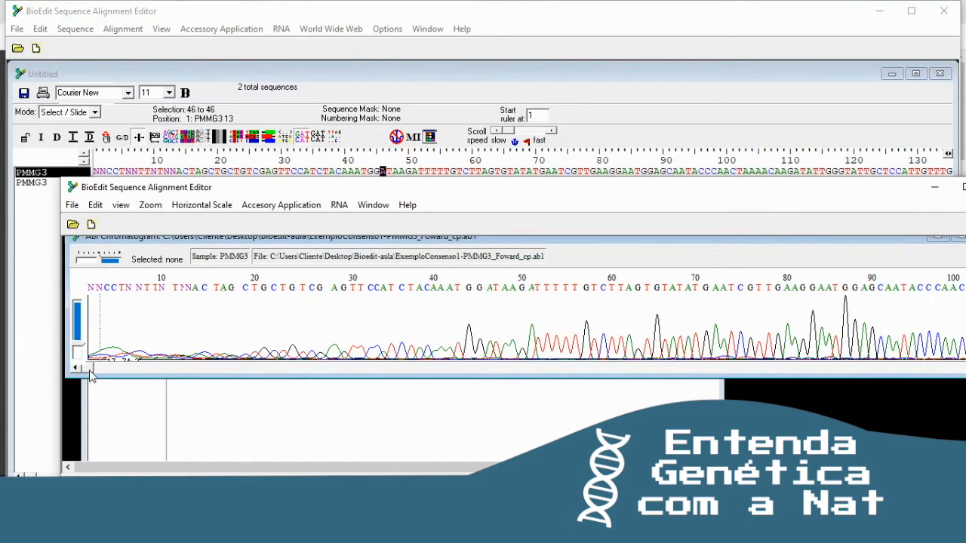
{"action": "mouse_move", "coordinate": [90, 370]}
{"action": "left_mouse_down"}
{"action": "mouse_move", "coordinate": [118, 365]}
{"action": "mouse_move", "coordinate": [79, 369]}
{"action": "left_mouse_up"}
{"action": "left_click_drag", "start_coordinate": [87, 373], "coordinate": [481, 376]}
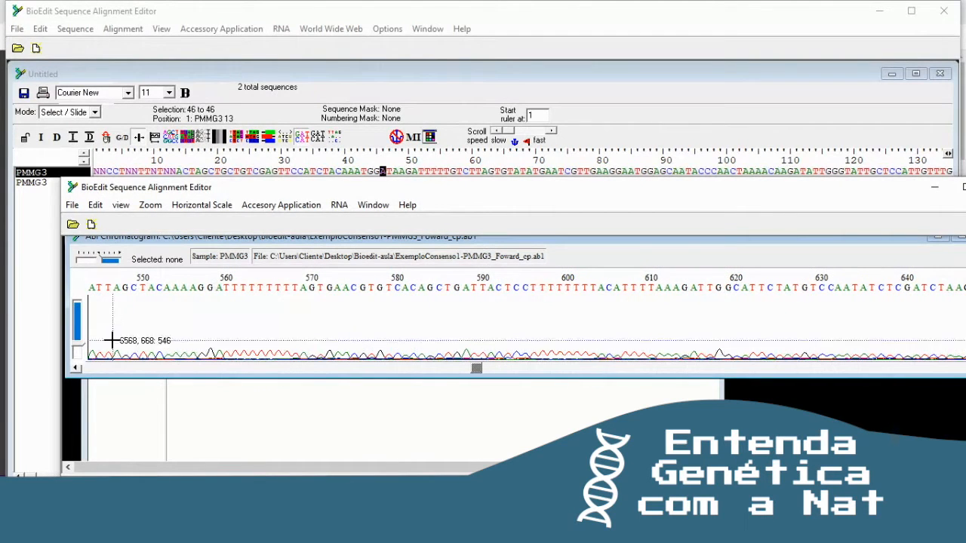
{"action": "left_click_drag", "start_coordinate": [78, 351], "coordinate": [82, 332]}
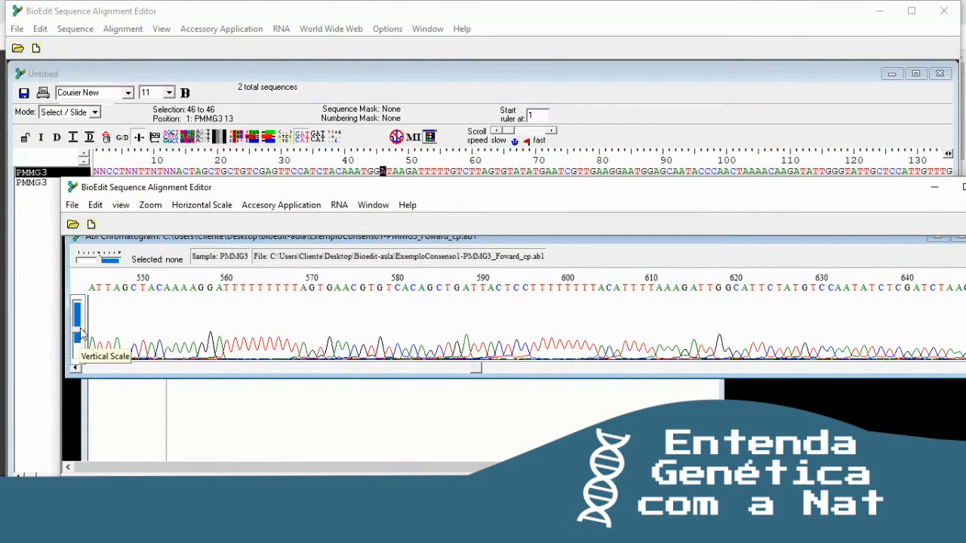
{"action": "mouse_move", "coordinate": [475, 367]}
{"action": "left_mouse_down"}
{"action": "mouse_move", "coordinate": [485, 375]}
{"action": "mouse_move", "coordinate": [583, 366]}
{"action": "left_mouse_up"}
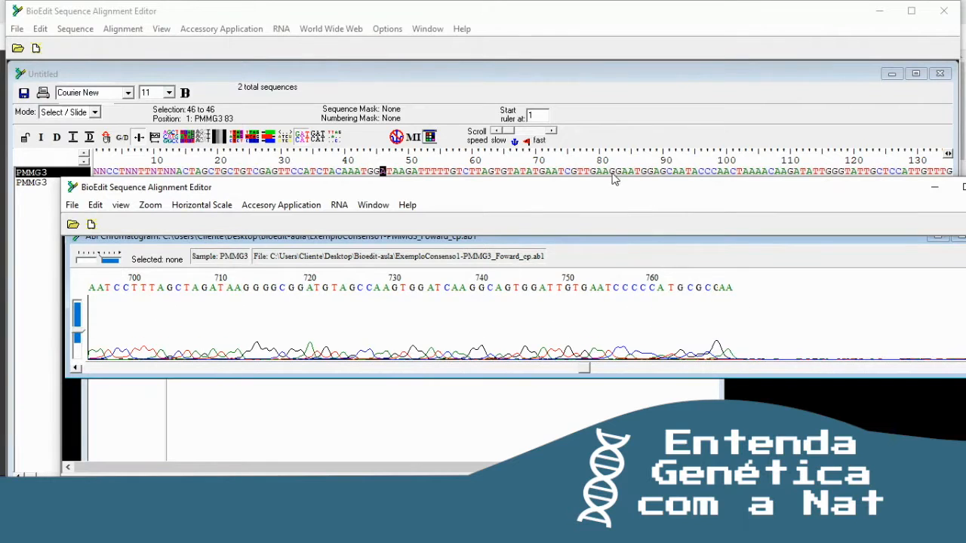
Close the forward chromatogram window without saving changes to the untitled file.
{"action": "left_click_drag", "start_coordinate": [899, 193], "coordinate": [791, 193]}
{"action": "left_click", "coordinate": [888, 194]}
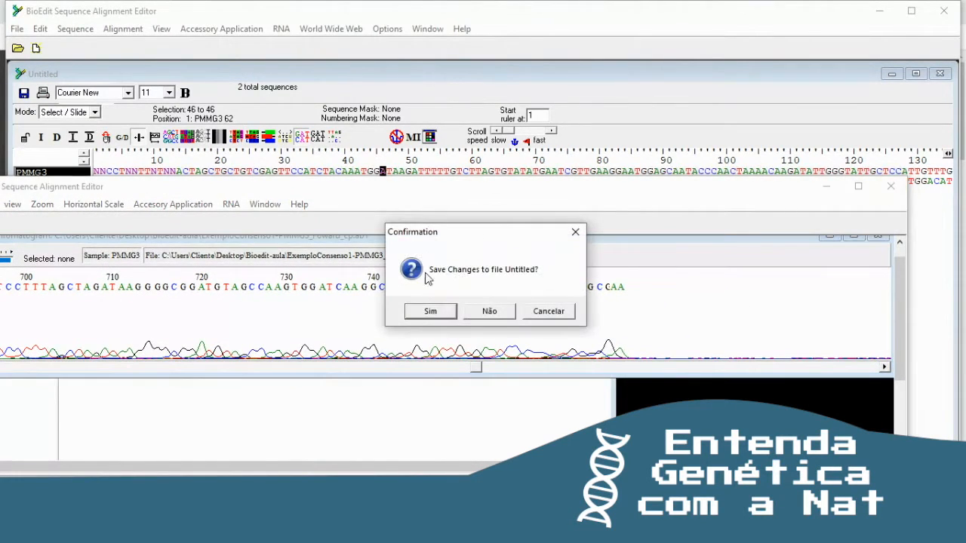
{"action": "left_click", "coordinate": [503, 314]}
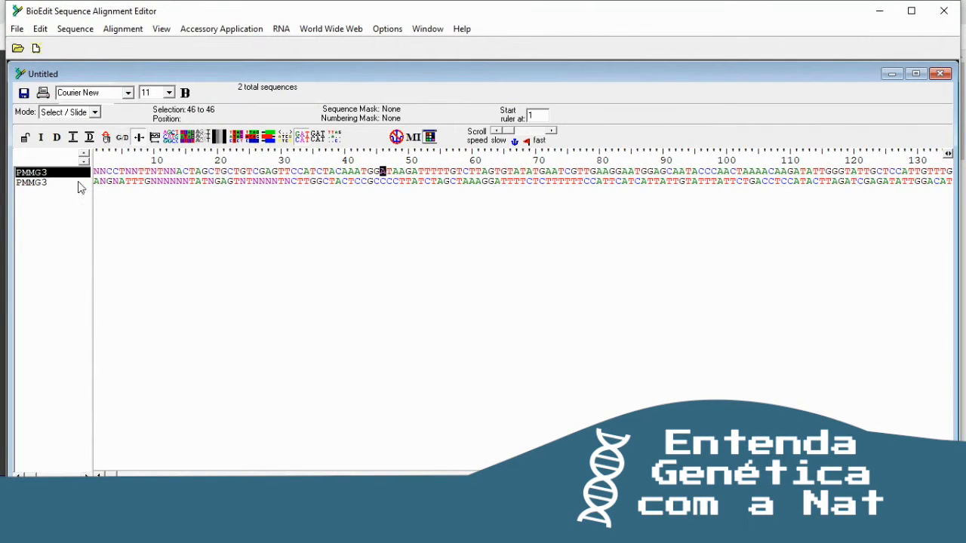
Select the reverse sequence, open the chromatogram ExemploConsenso1-PMMG3_Reverse_cp from the Bioedit-aula folder, and place its window beneath the alignment rows.
{"action": "left_click", "coordinate": [426, 172]}
{"action": "left_click", "coordinate": [63, 184]}
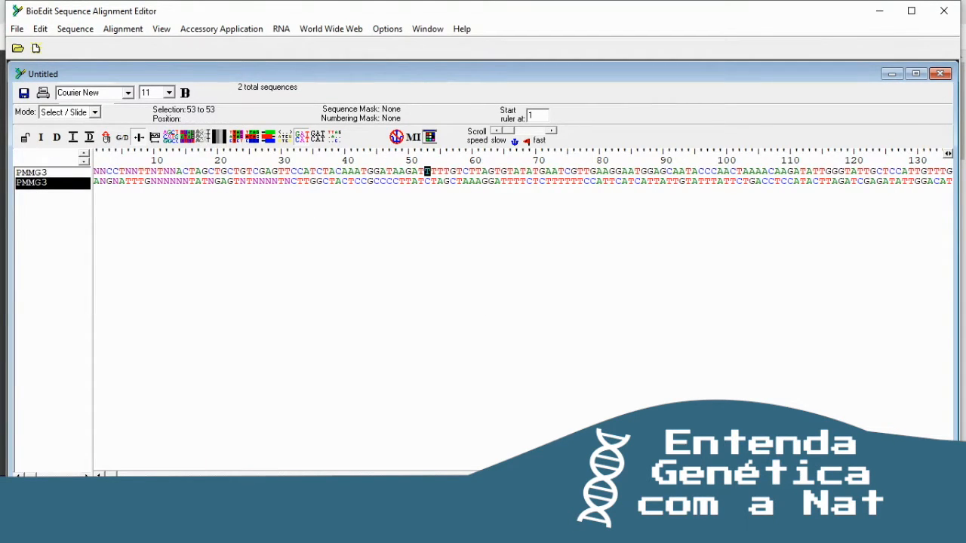
{"action": "mouse_move", "coordinate": [365, 528]}
{"action": "left_click", "coordinate": [421, 453]}
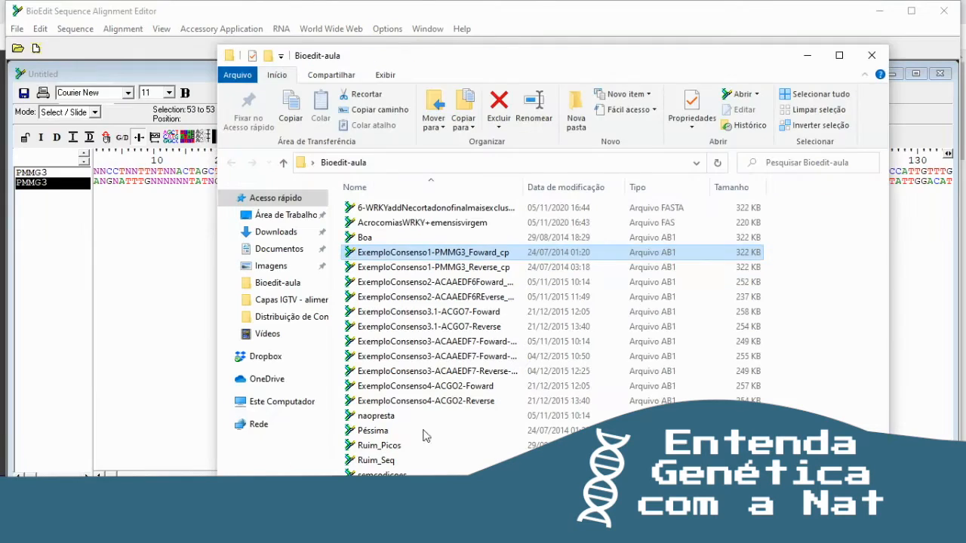
{"action": "left_click", "coordinate": [450, 269]}
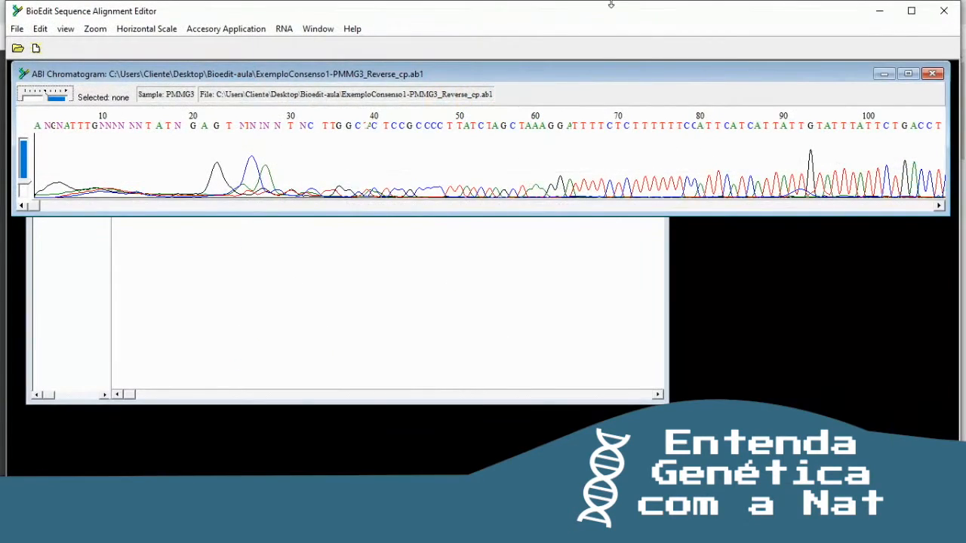
{"action": "left_click_drag", "start_coordinate": [611, 4], "coordinate": [596, 205]}
{"action": "left_click", "coordinate": [806, 50]}
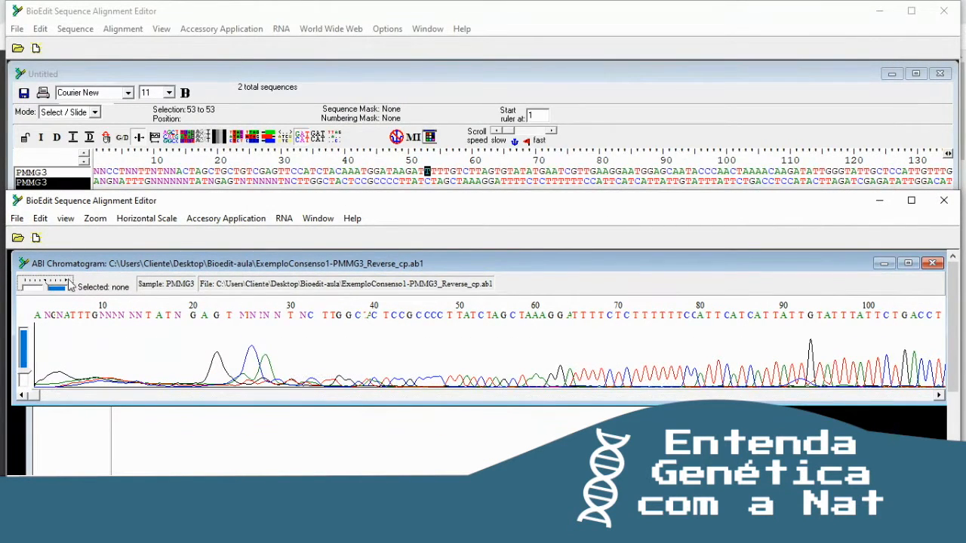
Examine the reverse chromatogram's peaks from the first bases to about base 310, adjusting their vertical scale, and return to the beginning.
{"action": "mouse_move", "coordinate": [109, 204]}
{"action": "left_mouse_down"}
{"action": "mouse_move", "coordinate": [170, 206]}
{"action": "mouse_move", "coordinate": [149, 209]}
{"action": "left_mouse_up"}
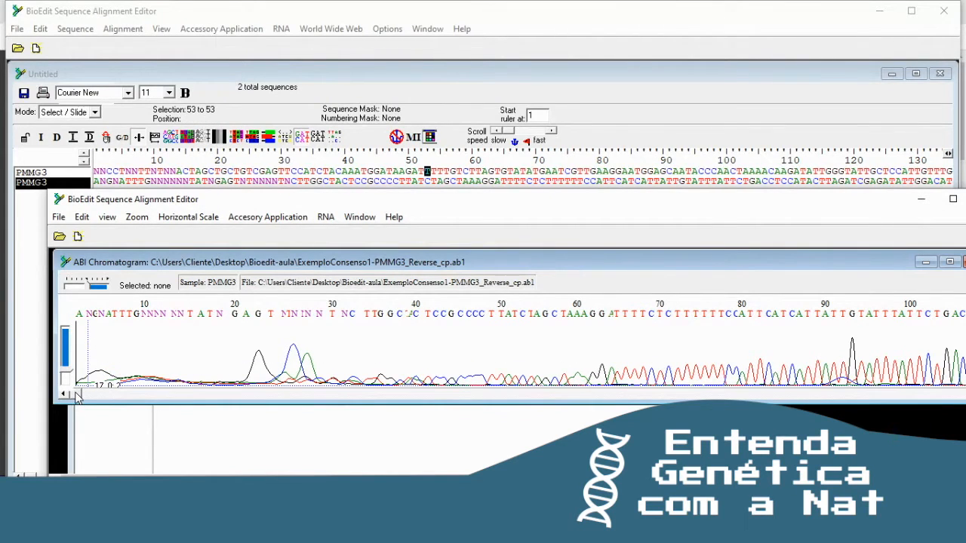
{"action": "left_click_drag", "start_coordinate": [66, 378], "coordinate": [66, 362]}
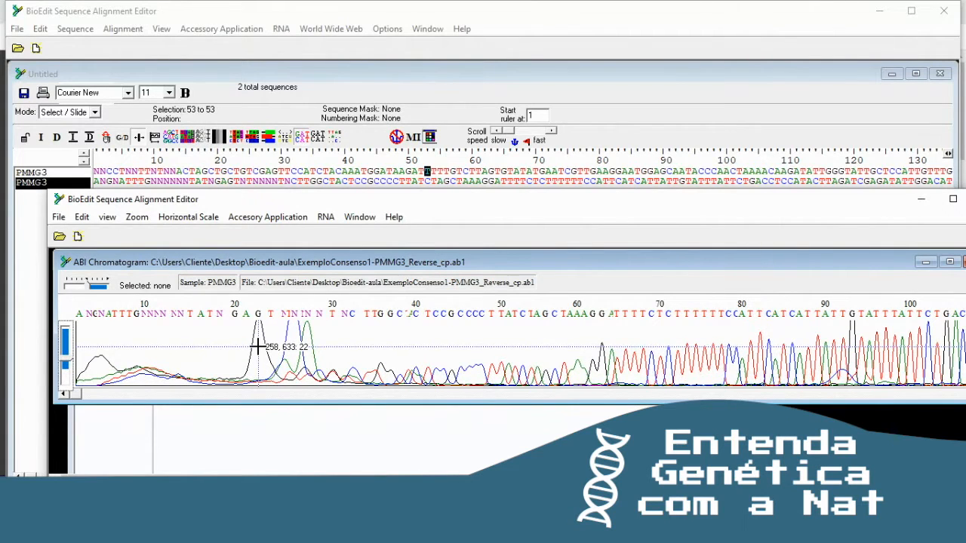
{"action": "mouse_move", "coordinate": [443, 342]}
{"action": "left_mouse_down"}
{"action": "mouse_move", "coordinate": [170, 341]}
{"action": "mouse_move", "coordinate": [87, 361]}
{"action": "mouse_move", "coordinate": [76, 396]}
{"action": "left_mouse_up"}
{"action": "left_click", "coordinate": [151, 344]}
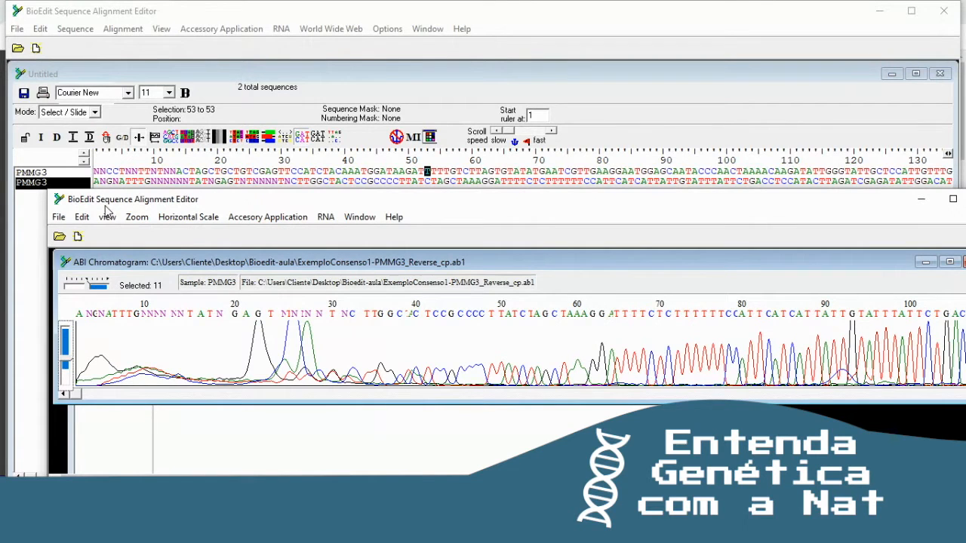
{"action": "left_click_drag", "start_coordinate": [79, 396], "coordinate": [90, 394]}
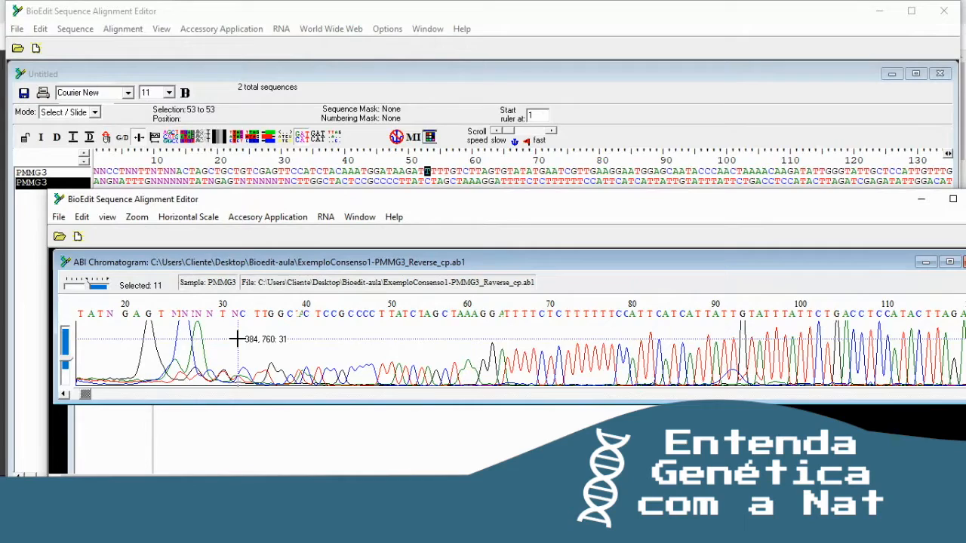
{"action": "left_click_drag", "start_coordinate": [86, 396], "coordinate": [145, 397]}
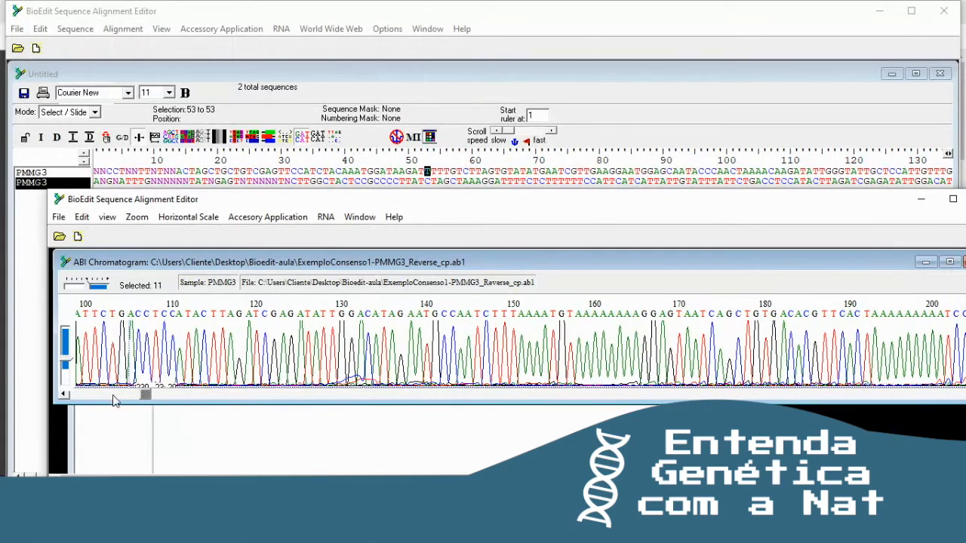
{"action": "left_click_drag", "start_coordinate": [64, 365], "coordinate": [66, 370]}
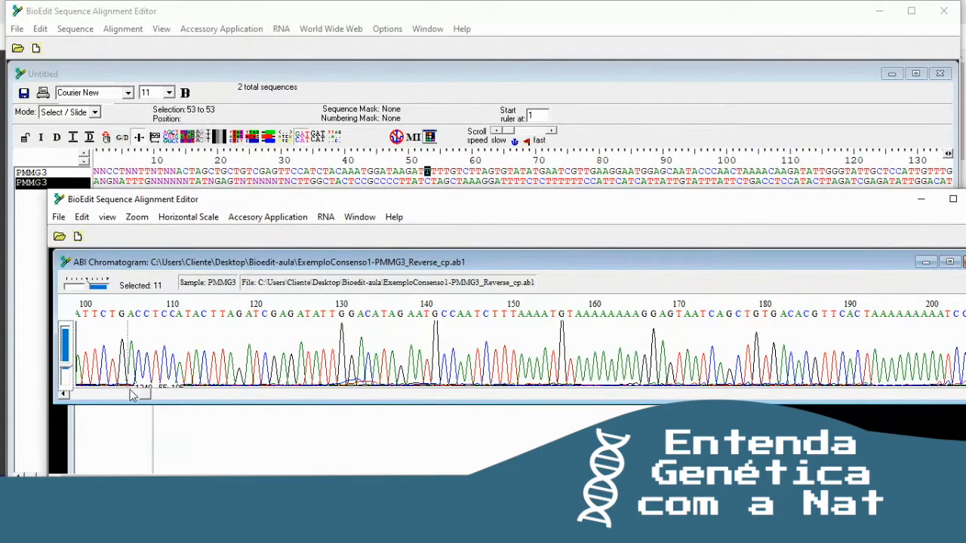
{"action": "left_click_drag", "start_coordinate": [136, 398], "coordinate": [219, 395]}
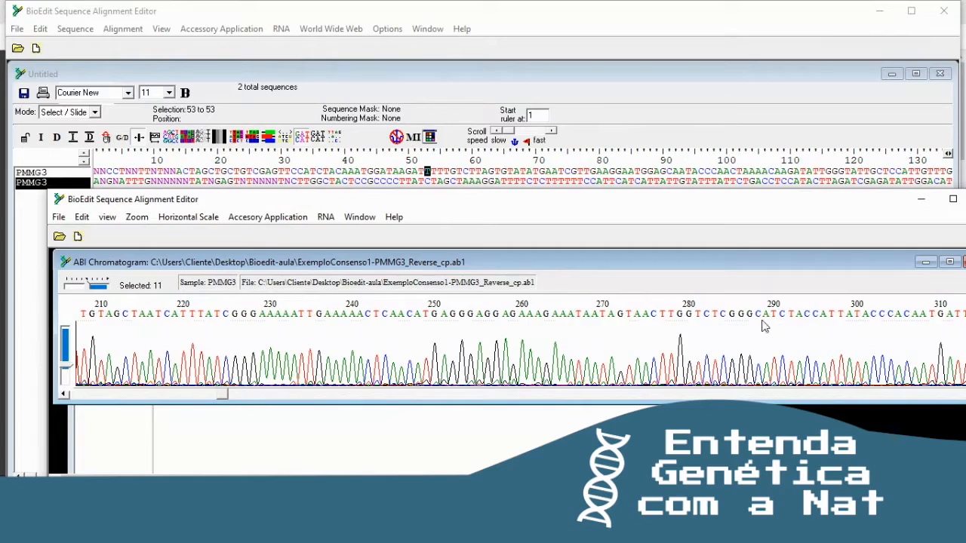
{"action": "left_click_drag", "start_coordinate": [223, 394], "coordinate": [82, 442]}
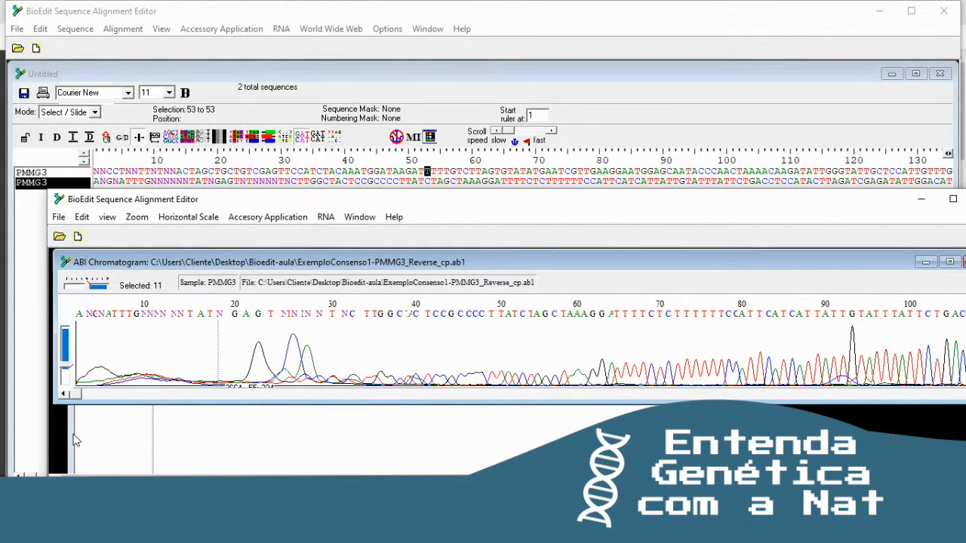
Close the reverse chromatogram, its DNA sequence without saving, and their extra window, and clear the selection in the alignment.
{"action": "left_click_drag", "start_coordinate": [902, 265], "coordinate": [760, 272]}
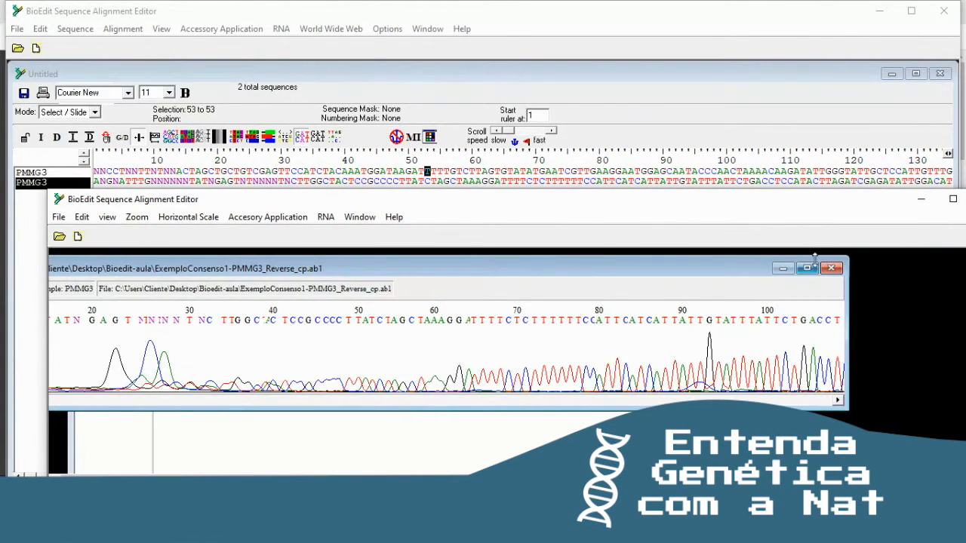
{"action": "left_click", "coordinate": [831, 269]}
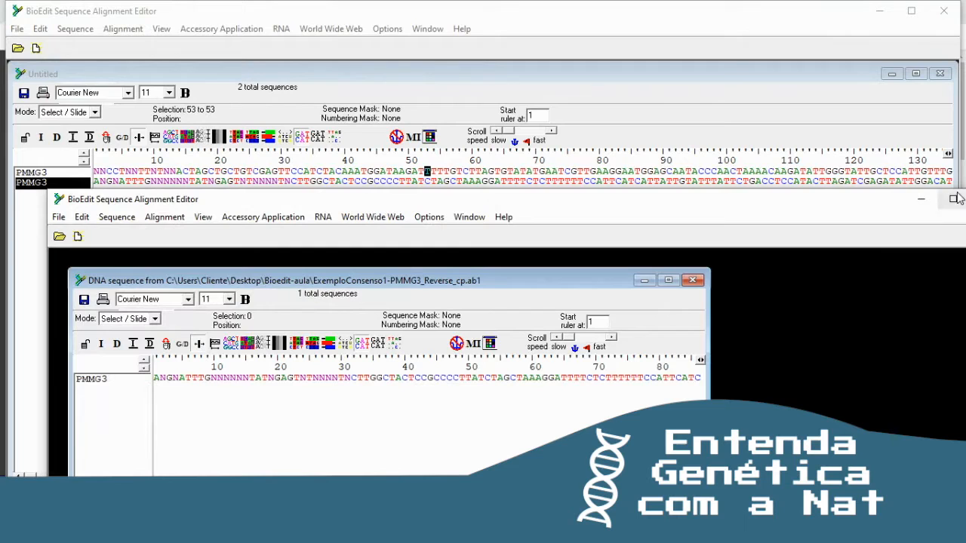
{"action": "left_click", "coordinate": [692, 280]}
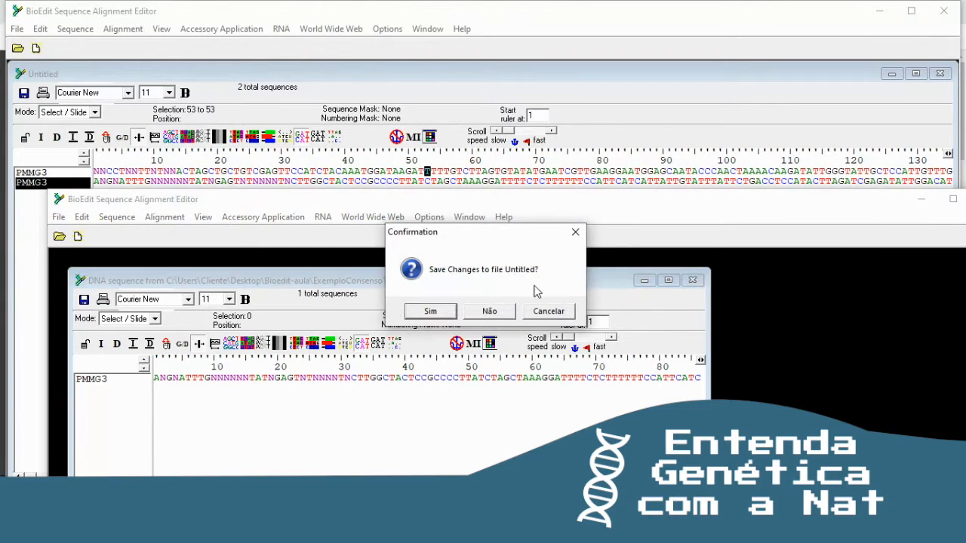
{"action": "left_click", "coordinate": [500, 306]}
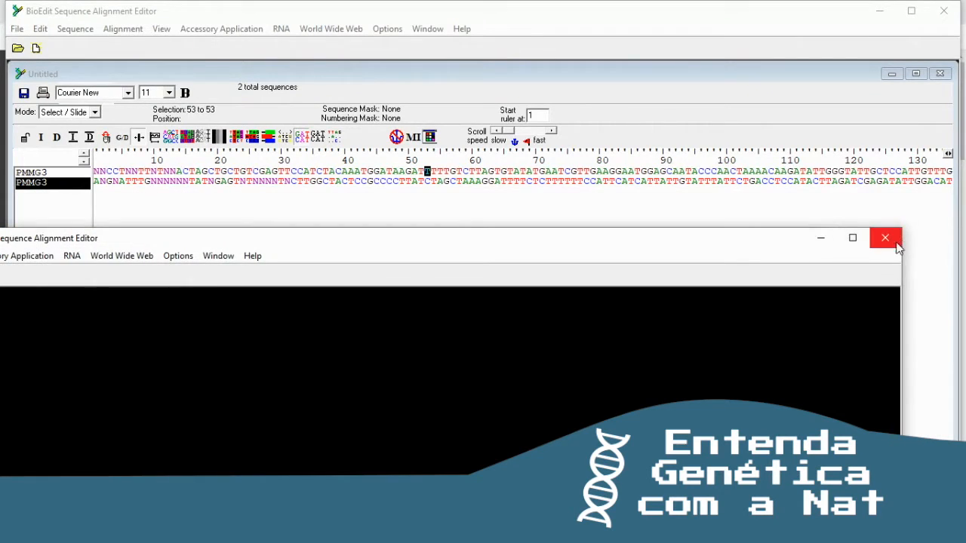
{"action": "left_click", "coordinate": [898, 240]}
{"action": "left_click", "coordinate": [322, 272]}
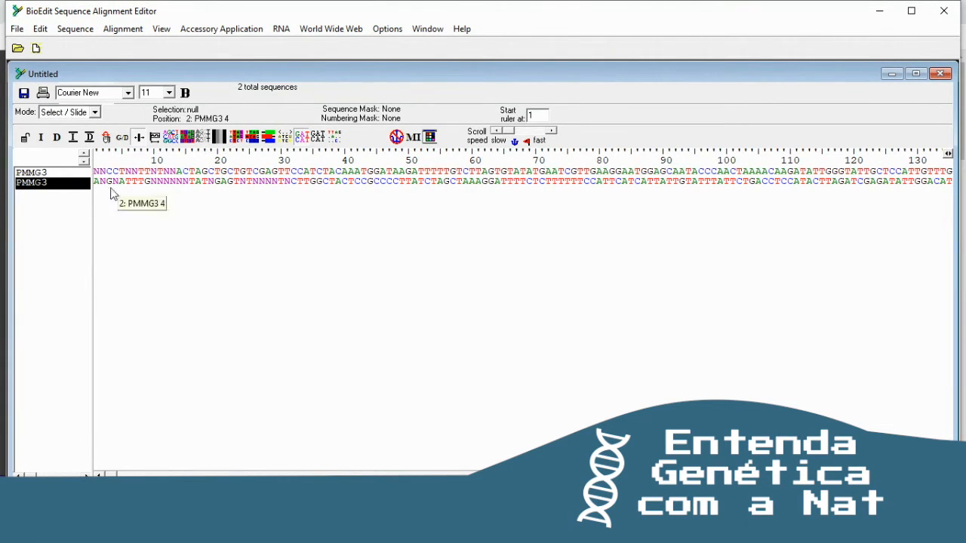
{"action": "left_click", "coordinate": [68, 214]}
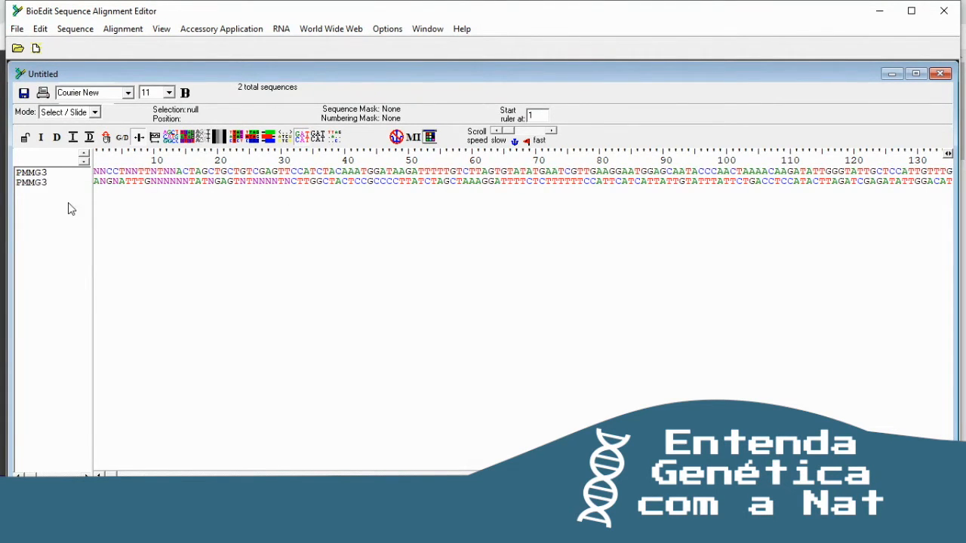
{"action": "left_click", "coordinate": [21, 188]}
{"action": "left_click", "coordinate": [55, 191]}
{"action": "left_click", "coordinate": [49, 186]}
{"action": "left_click", "coordinate": [55, 189]}
{"action": "left_click", "coordinate": [55, 183]}
{"action": "double_click", "coordinate": [56, 185]}
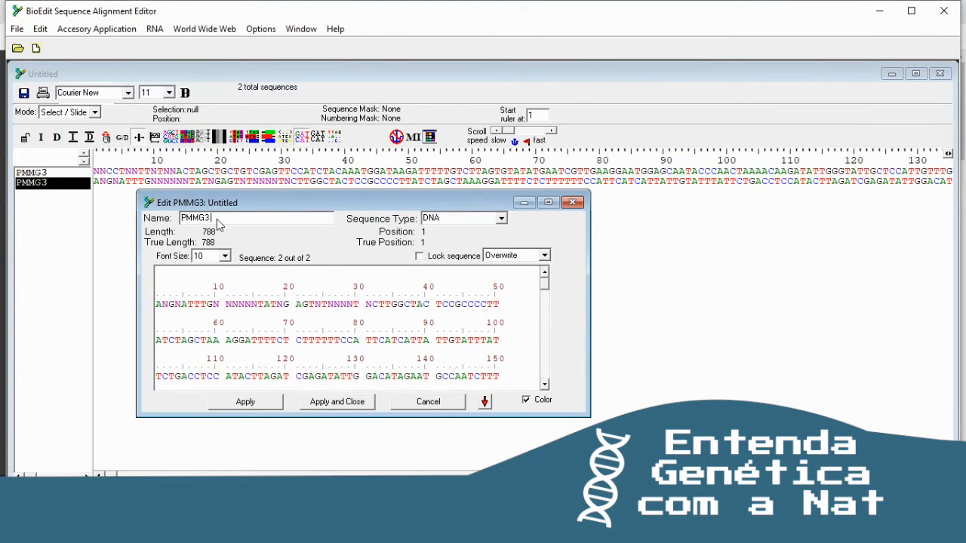
{"action": "type", "text": "-Reve"}
{"action": "left_click", "coordinate": [244, 303]}
{"action": "key", "text": "shift+Home"}
{"action": "left_click", "coordinate": [242, 303]}
{"action": "key", "text": "Delete"}
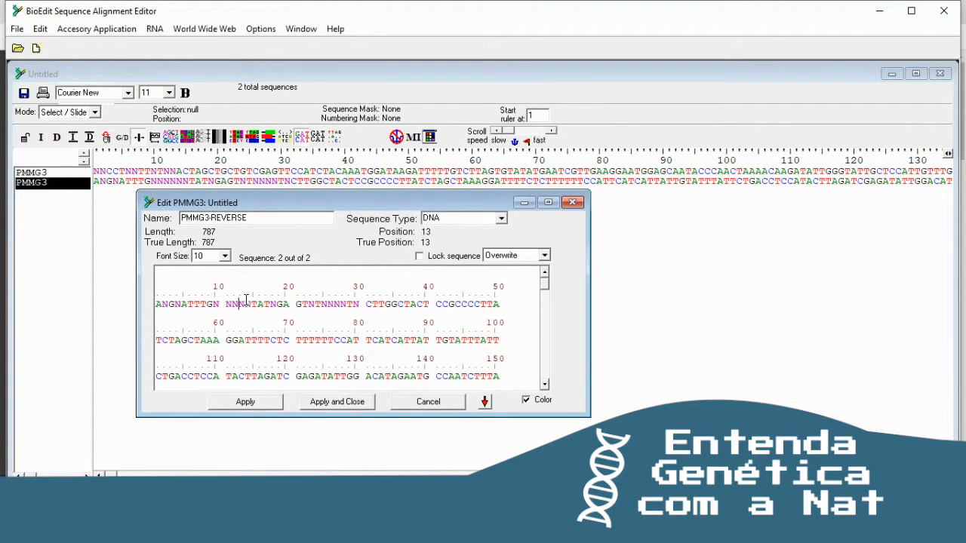
{"action": "left_click", "coordinate": [246, 303]}
{"action": "left_click", "coordinate": [450, 404]}
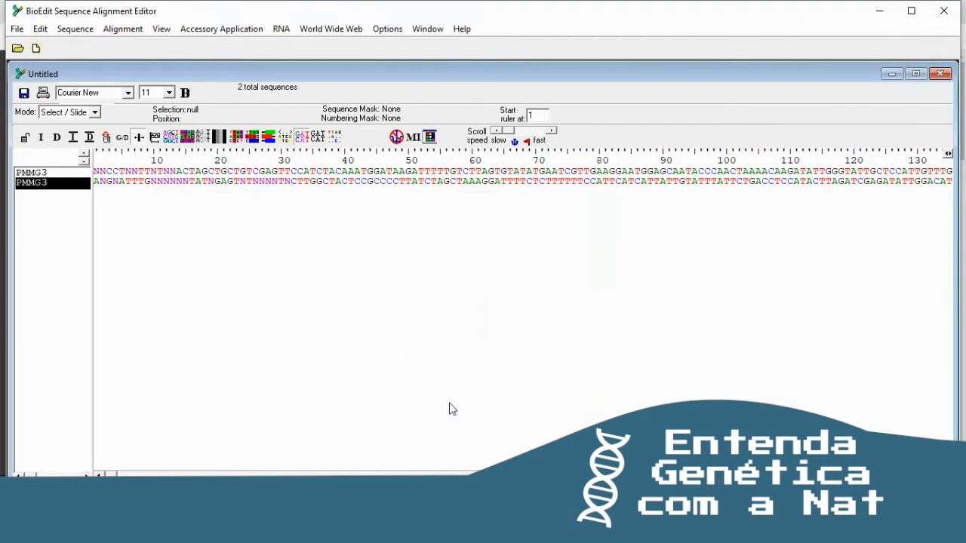
Rename the second sequence in the alignment as PMMG3-reverse.
{"action": "left_click", "coordinate": [48, 184]}
{"action": "left_click", "coordinate": [49, 183]}
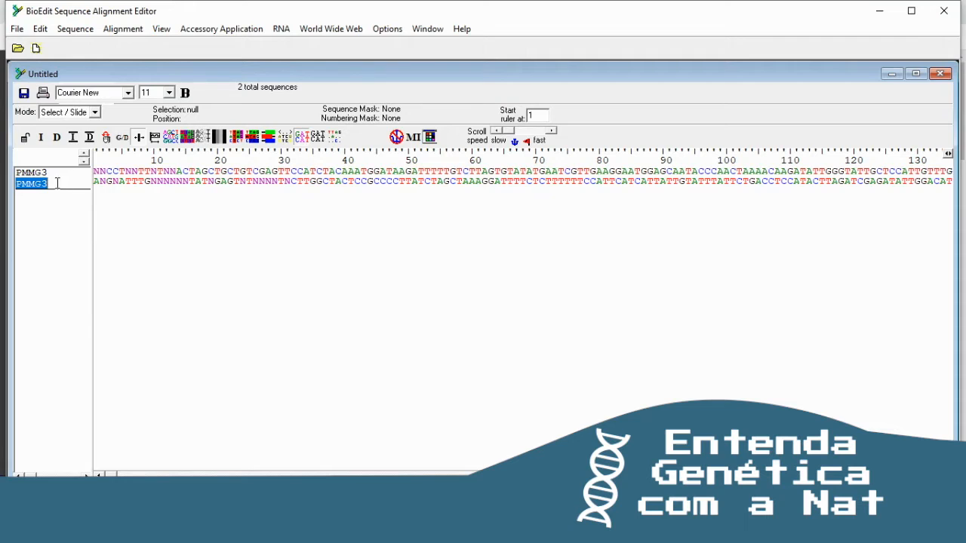
{"action": "type", "text": "-reverse"}
{"action": "key", "text": "Return"}
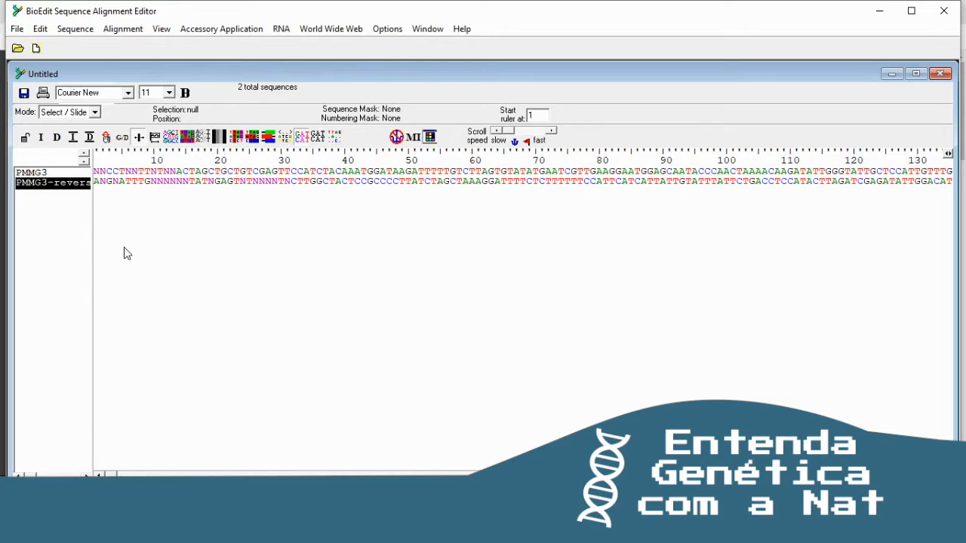
Select base 12 of the forward sequence and switch the alignment to Edit mode with Insert instead of Overwrite.
{"action": "left_click", "coordinate": [165, 175]}
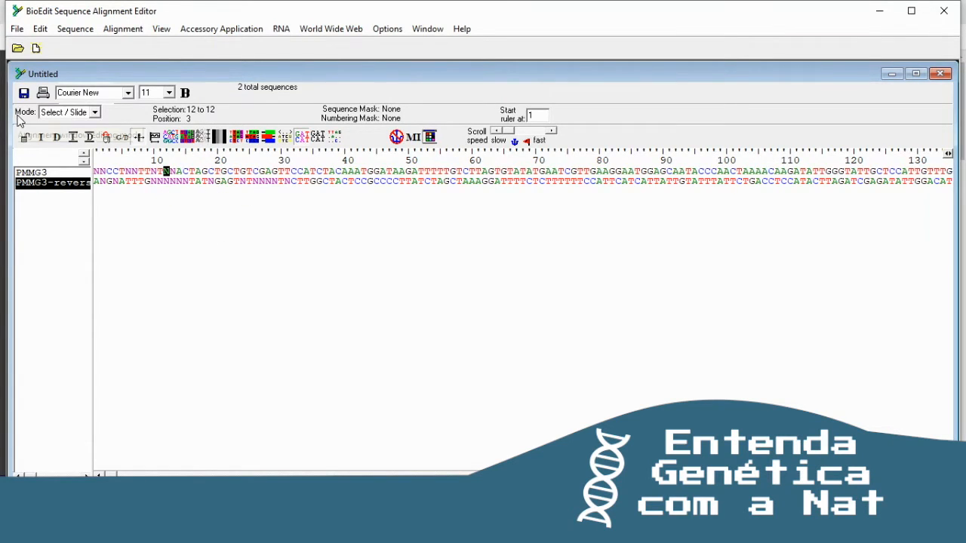
{"action": "left_click", "coordinate": [94, 114]}
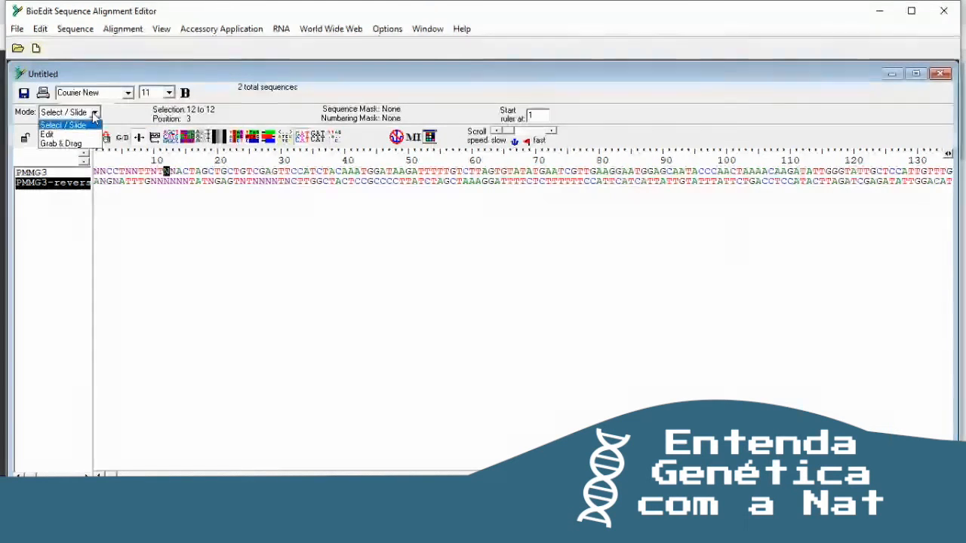
{"action": "left_click", "coordinate": [82, 136]}
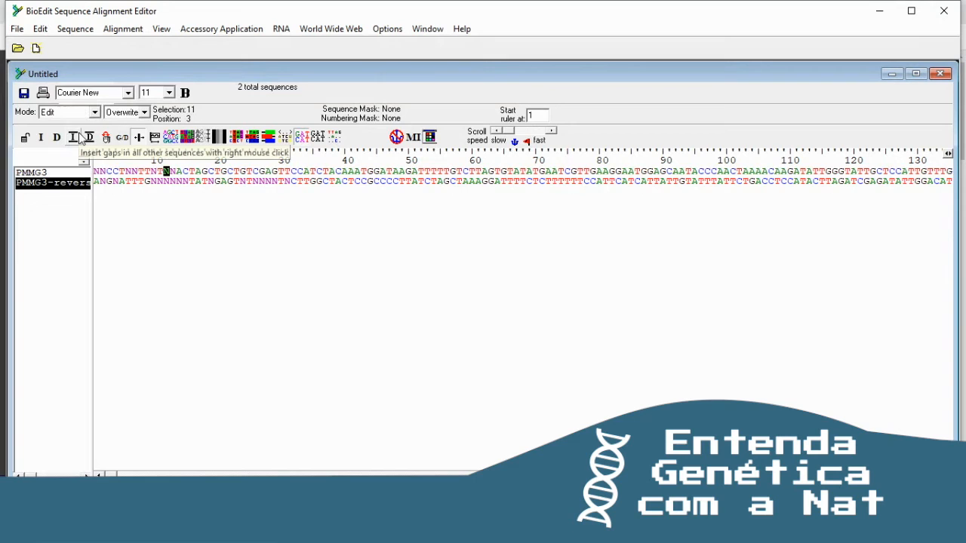
{"action": "left_click", "coordinate": [144, 112]}
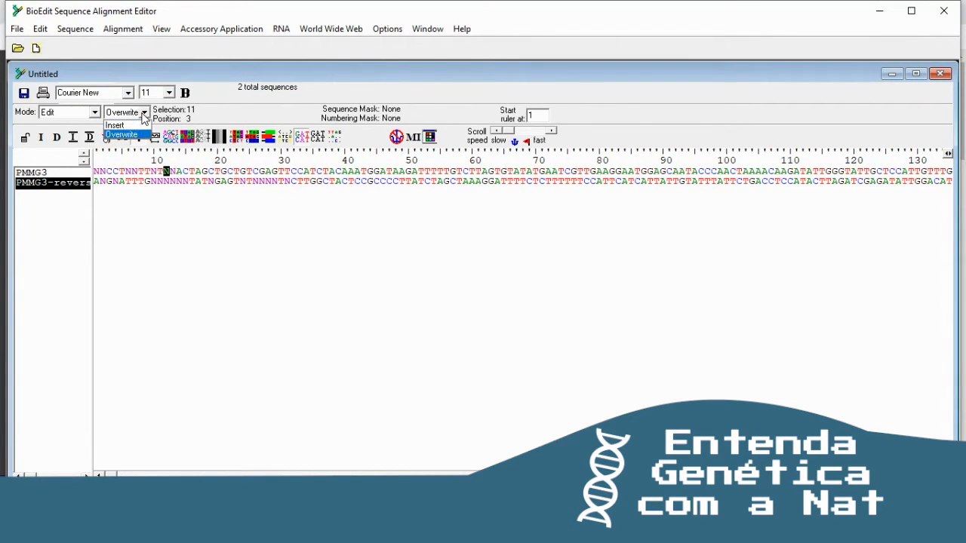
{"action": "left_click", "coordinate": [128, 125]}
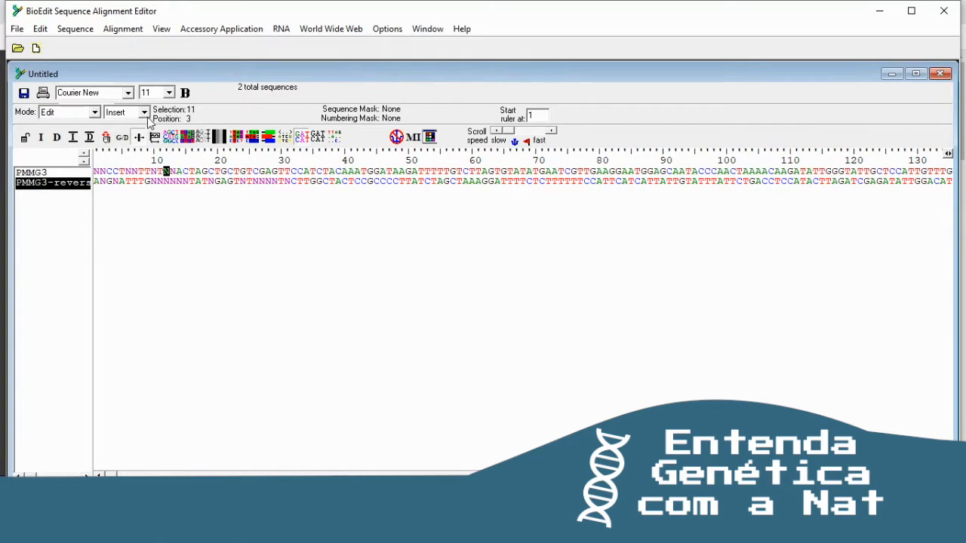
{"action": "left_click", "coordinate": [144, 113]}
{"action": "left_click", "coordinate": [133, 133]}
{"action": "left_click", "coordinate": [143, 113]}
{"action": "left_click", "coordinate": [137, 123]}
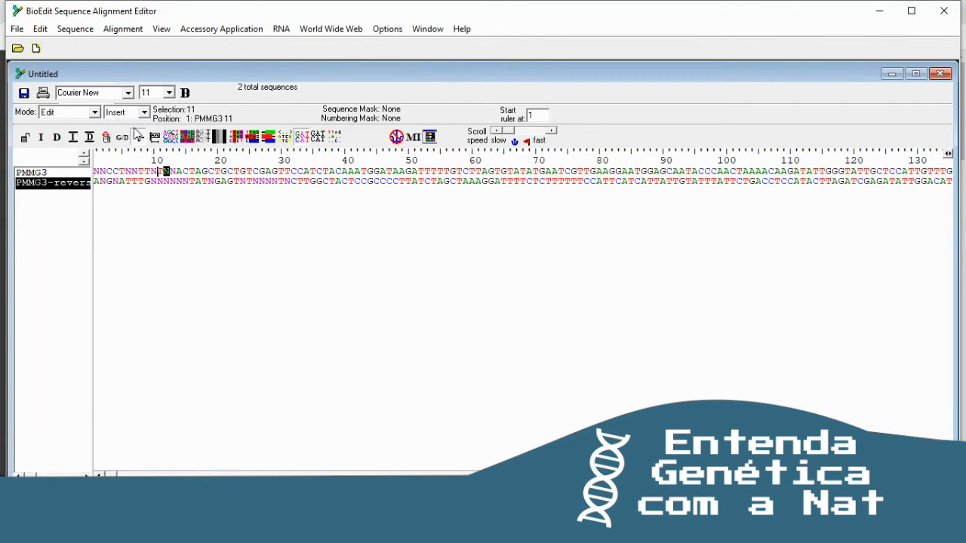
Replace base 12 of the forward PMMG3 sequence with A as a trial, and restore it to N.
{"action": "left_click", "coordinate": [169, 172]}
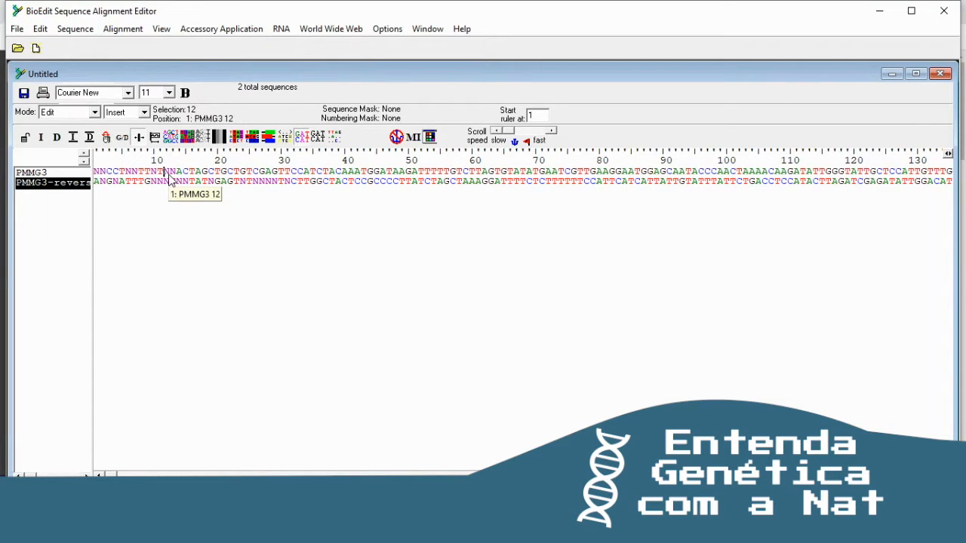
{"action": "key", "text": "Delete"}
{"action": "type", "text": "A"}
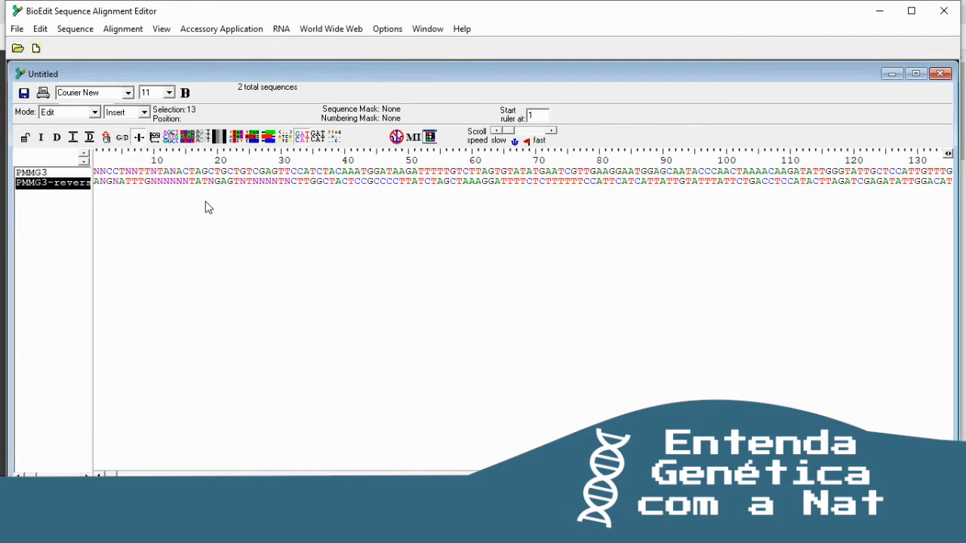
{"action": "key", "text": "BackSpace"}
{"action": "type", "text": "a"}
{"action": "key", "text": "BackSpace"}
{"action": "type", "text": "n"}
{"action": "key", "text": "BackSpace"}
{"action": "type", "text": "N"}
Compare the identity, information-based and back-colored shading of both sequences, and return to the view with colored letters.
{"action": "left_click", "coordinate": [237, 139]}
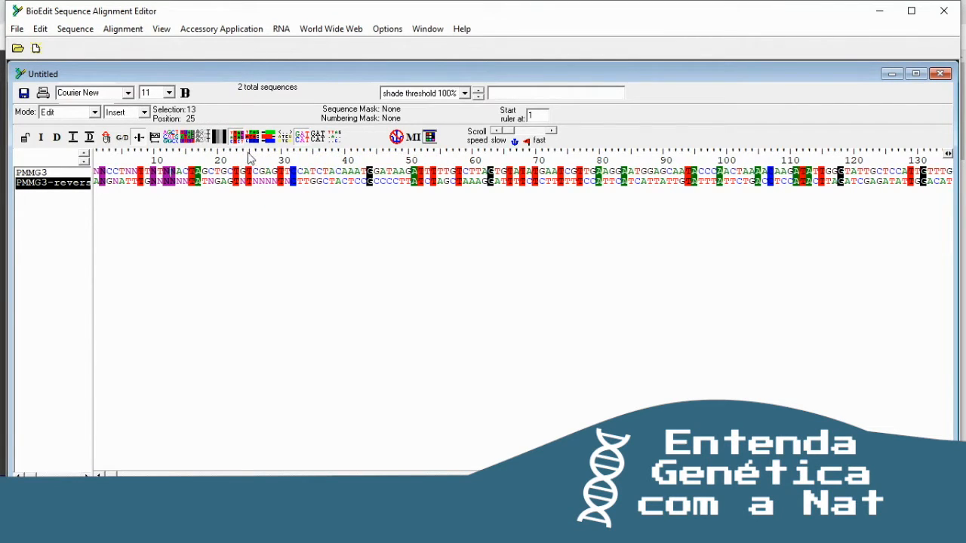
{"action": "left_click", "coordinate": [205, 141]}
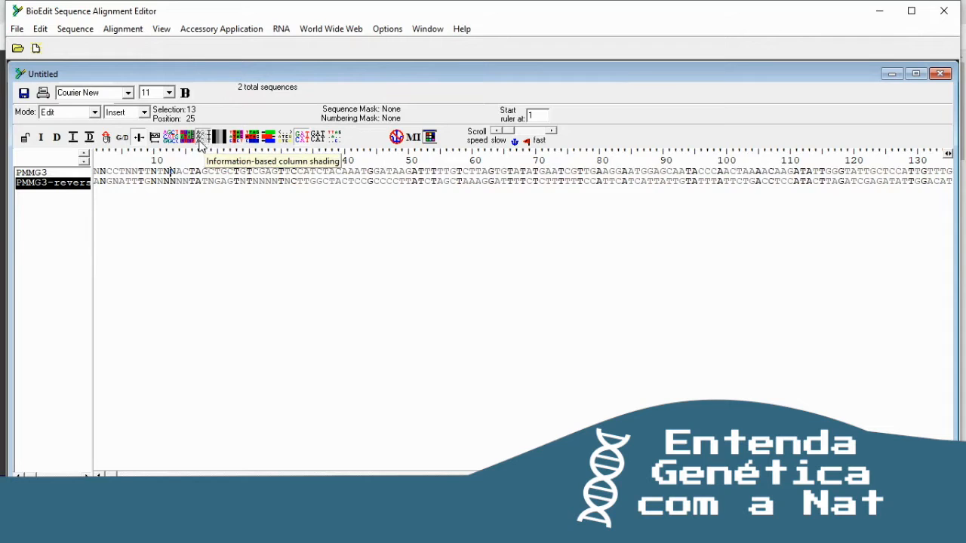
{"action": "left_click", "coordinate": [188, 138]}
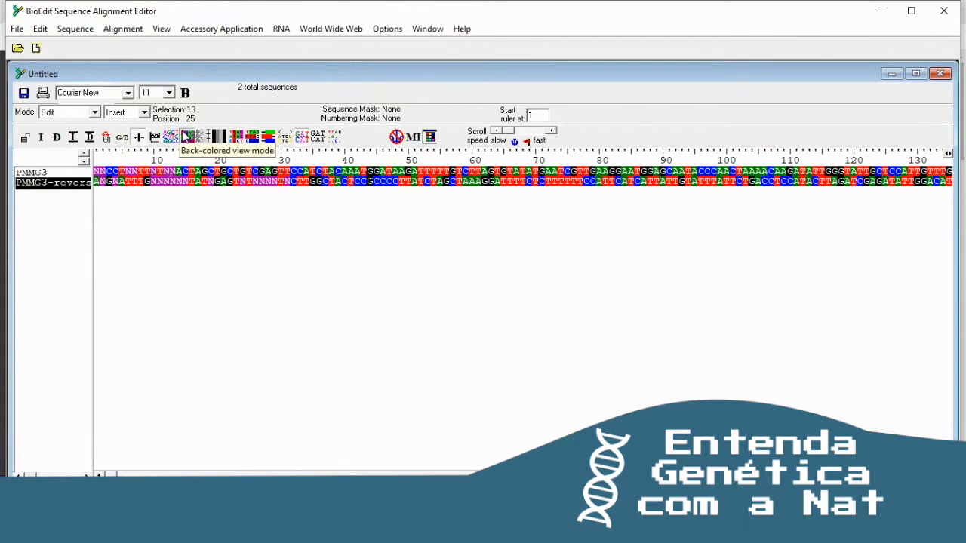
{"action": "left_click", "coordinate": [171, 137]}
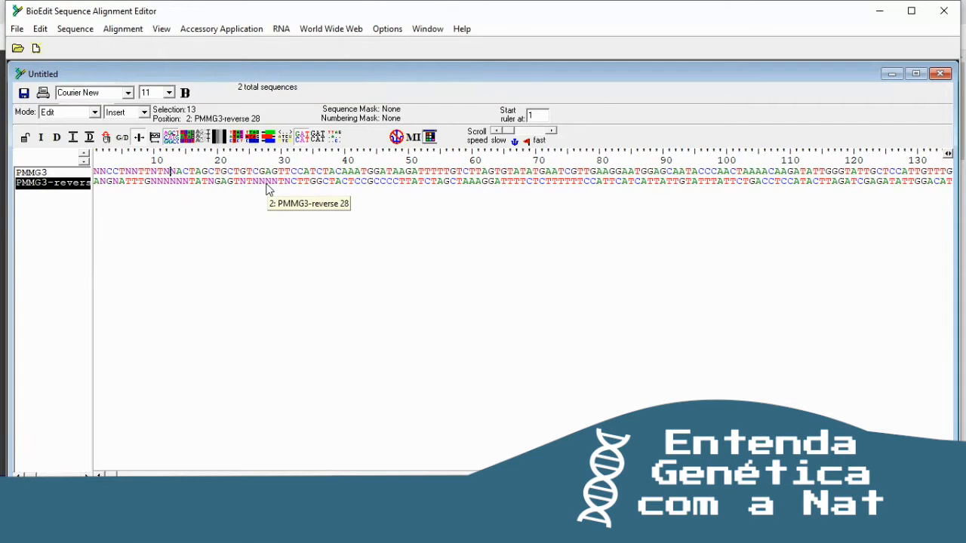
{"action": "left_click", "coordinate": [301, 138]}
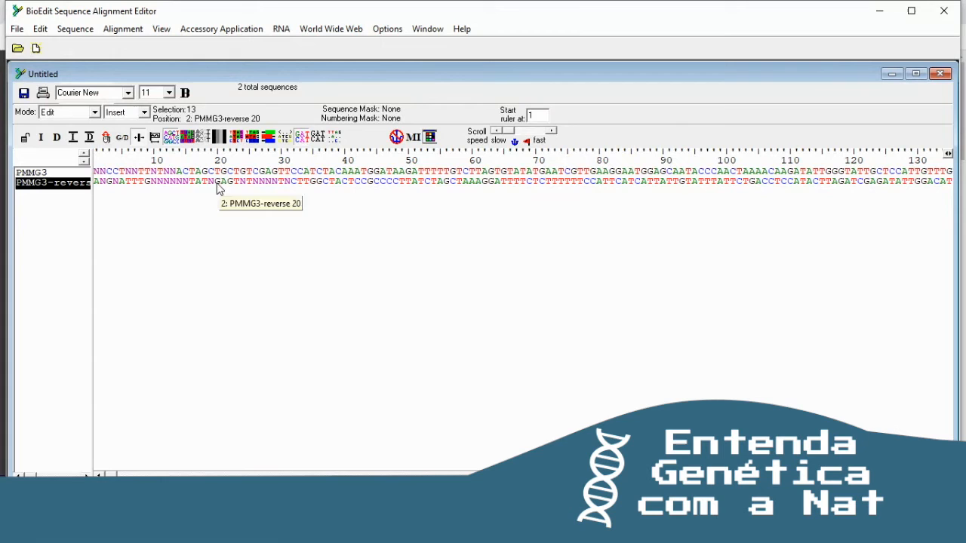
Add a positional marker flag near base 5 of the forward PMMG3 sequence.
{"action": "left_click", "coordinate": [166, 172]}
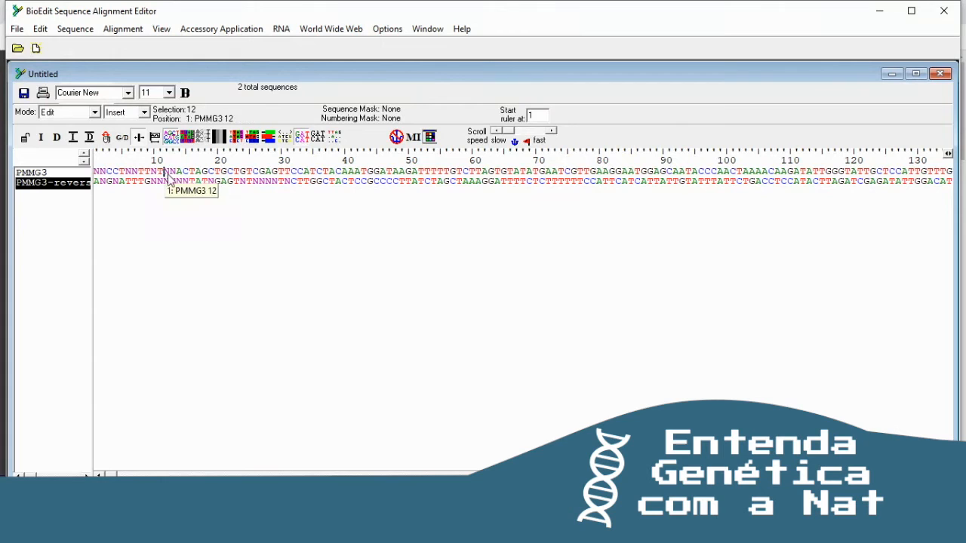
{"action": "left_click", "coordinate": [527, 142]}
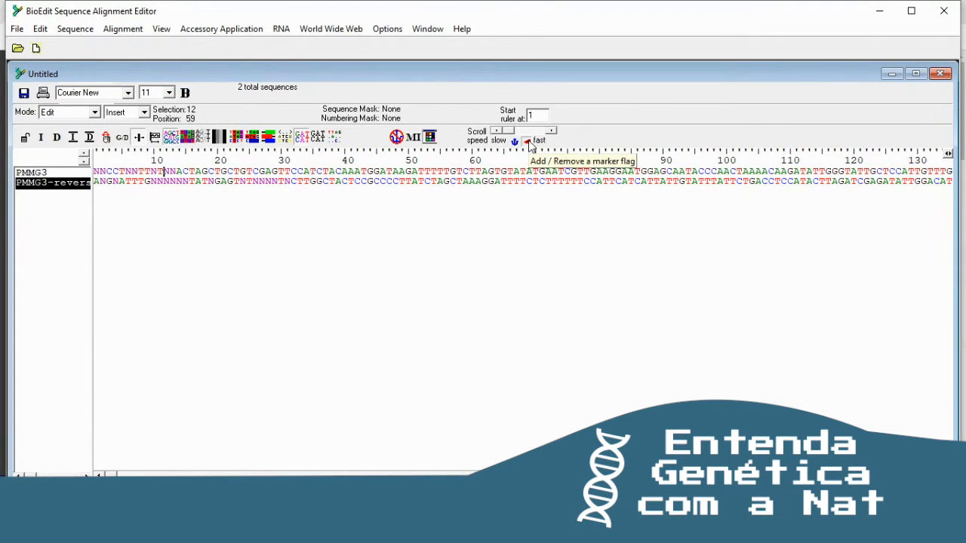
{"action": "left_click", "coordinate": [119, 174]}
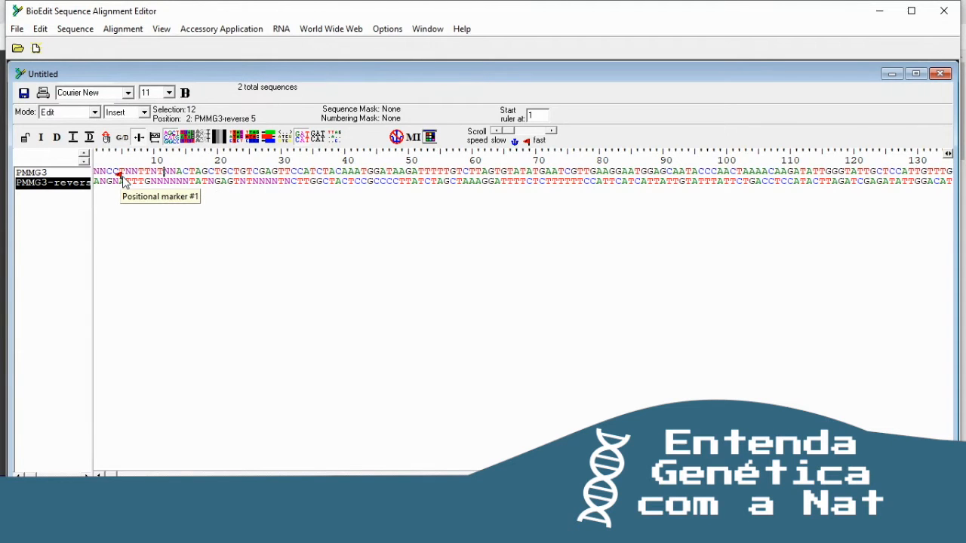
Remove the positional marker flag near base 5 of the forward PMMG3 sequence and clear the sequence title selection.
{"action": "right_click", "coordinate": [119, 179]}
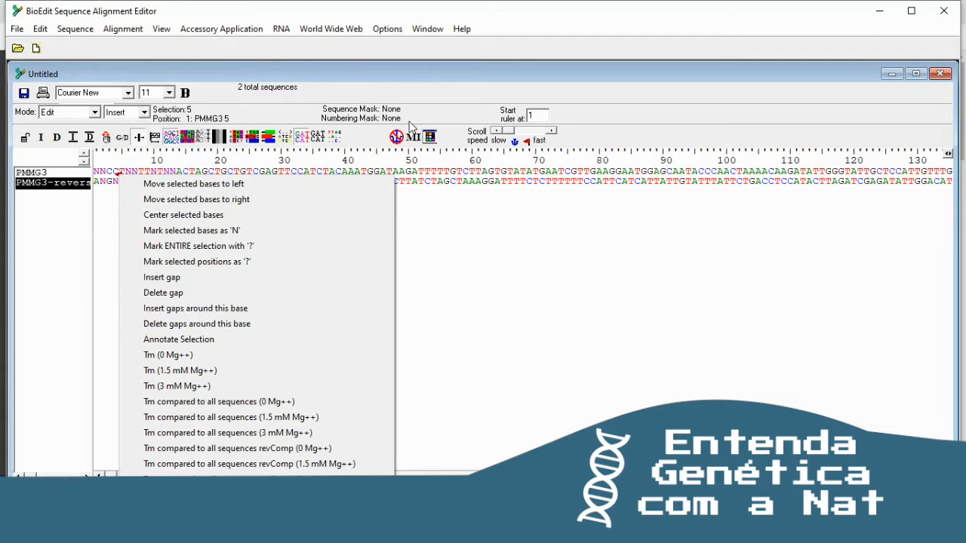
{"action": "left_click", "coordinate": [526, 141]}
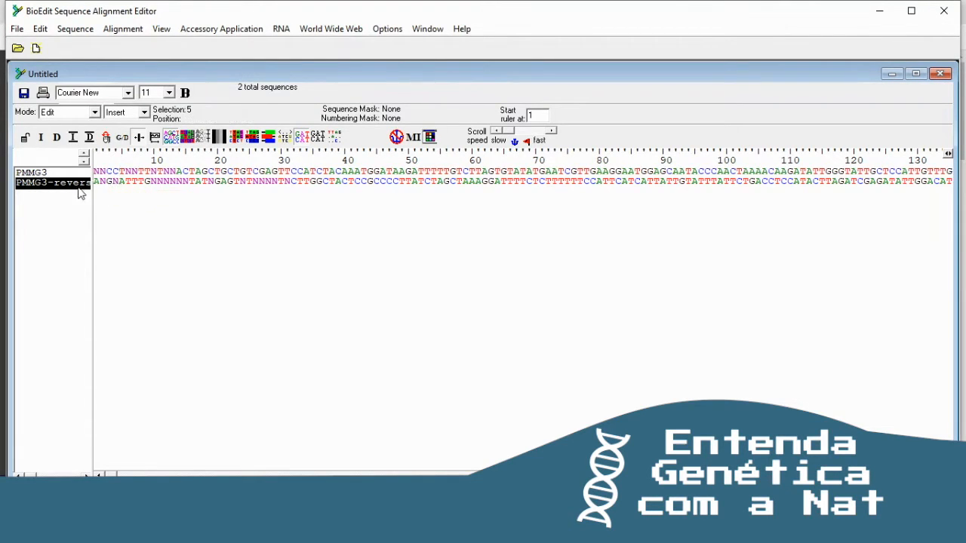
{"action": "left_click", "coordinate": [58, 206]}
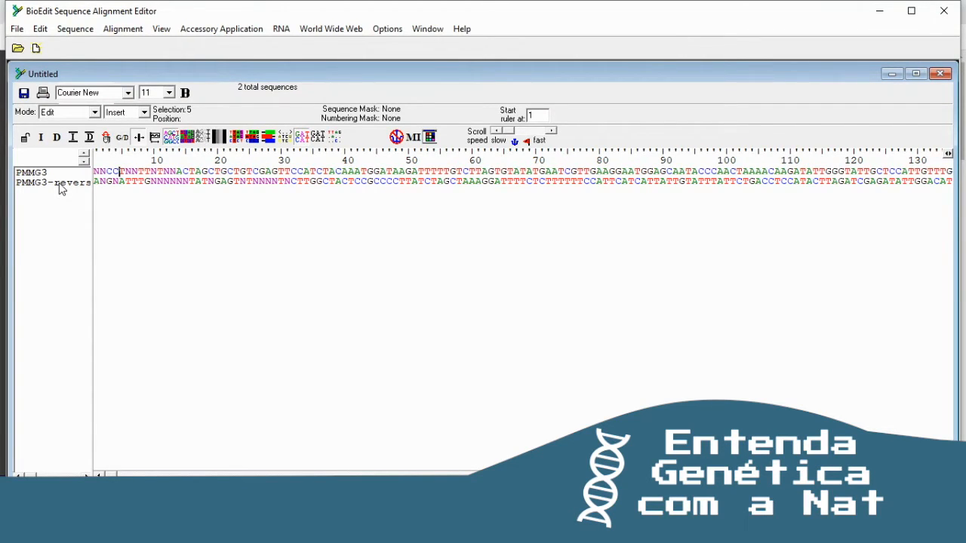
Reverse-complement the PMMG3-reverse sequence.
{"action": "left_click", "coordinate": [59, 184]}
{"action": "left_click", "coordinate": [76, 29]}
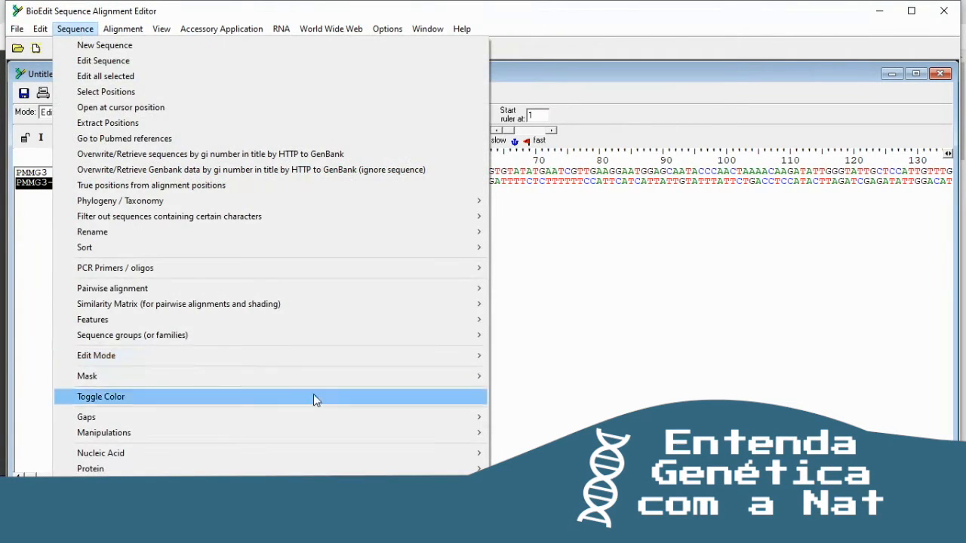
{"action": "mouse_move", "coordinate": [391, 451]}
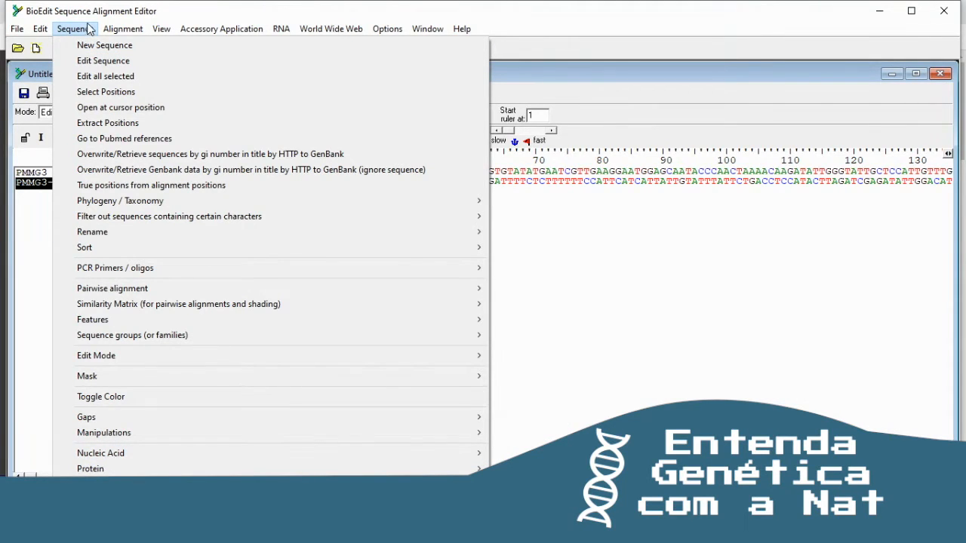
{"action": "mouse_move", "coordinate": [276, 461]}
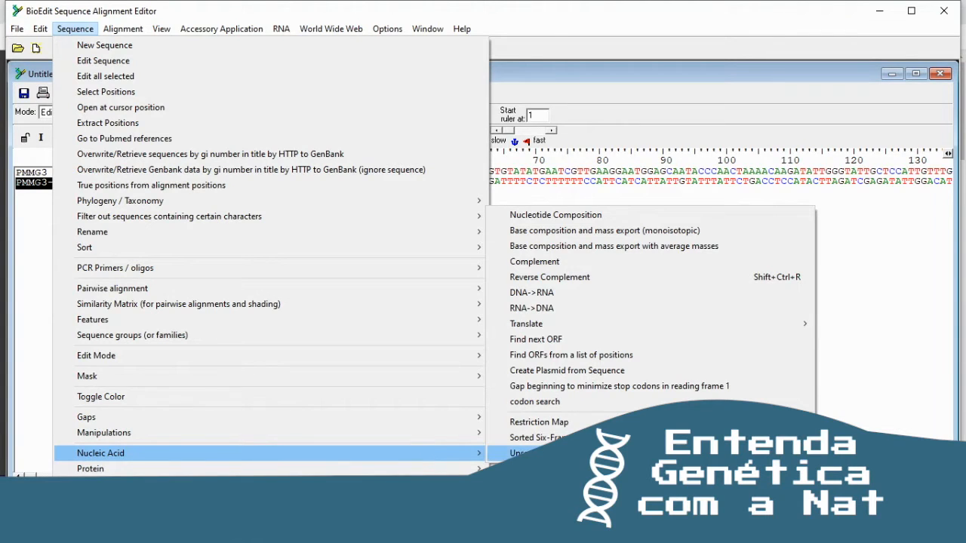
{"action": "left_click", "coordinate": [558, 276]}
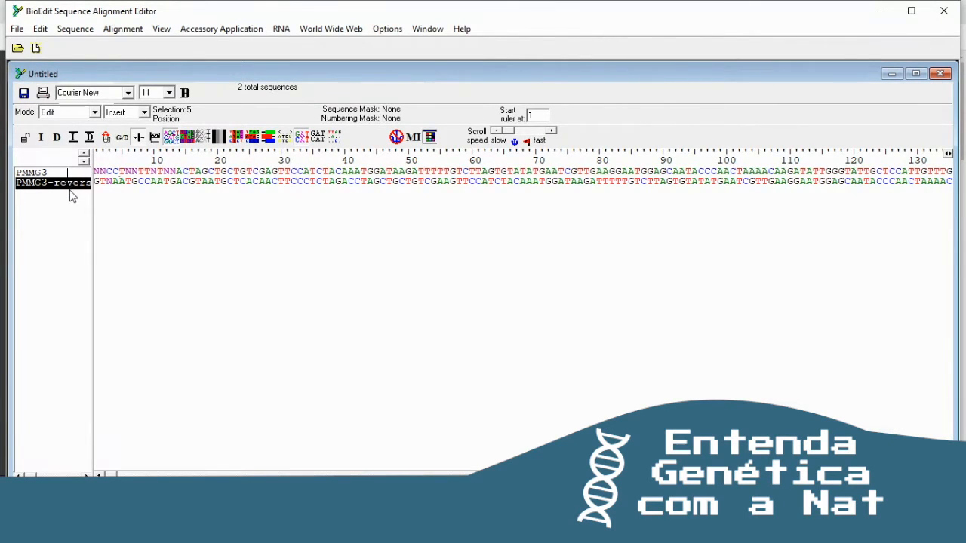
Align both PMMG3 sequences with a ClustalW full multiple alignment, keeping 1000 bootstraps, and maximize the resulting alignment.
{"action": "left_click_drag", "start_coordinate": [69, 204], "coordinate": [19, 200]}
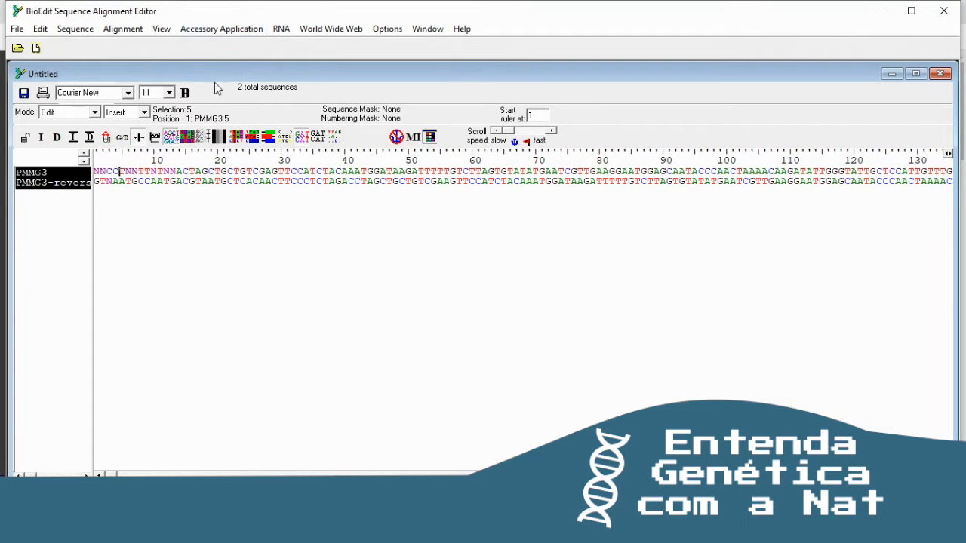
{"action": "left_click", "coordinate": [63, 173]}
{"action": "left_click_drag", "start_coordinate": [68, 181], "coordinate": [65, 191]}
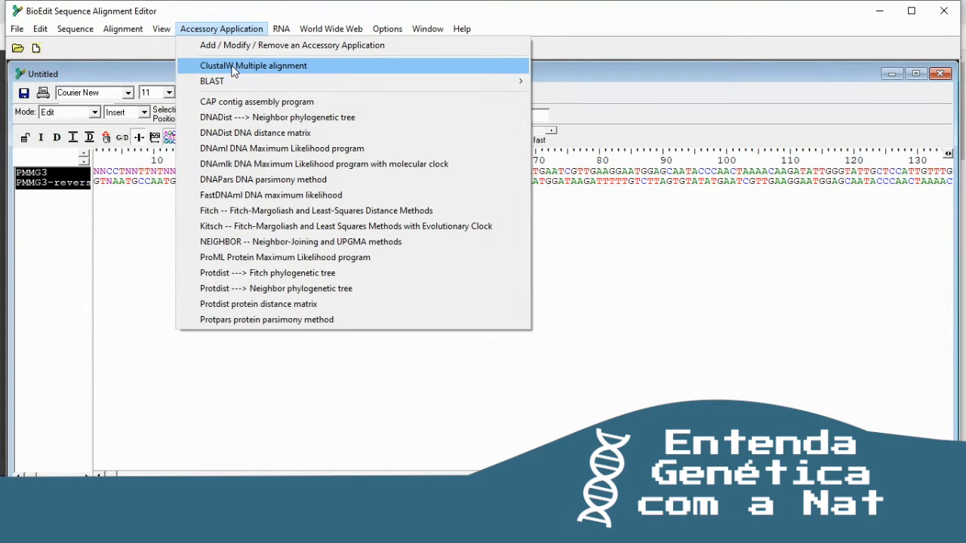
{"action": "left_click", "coordinate": [233, 67]}
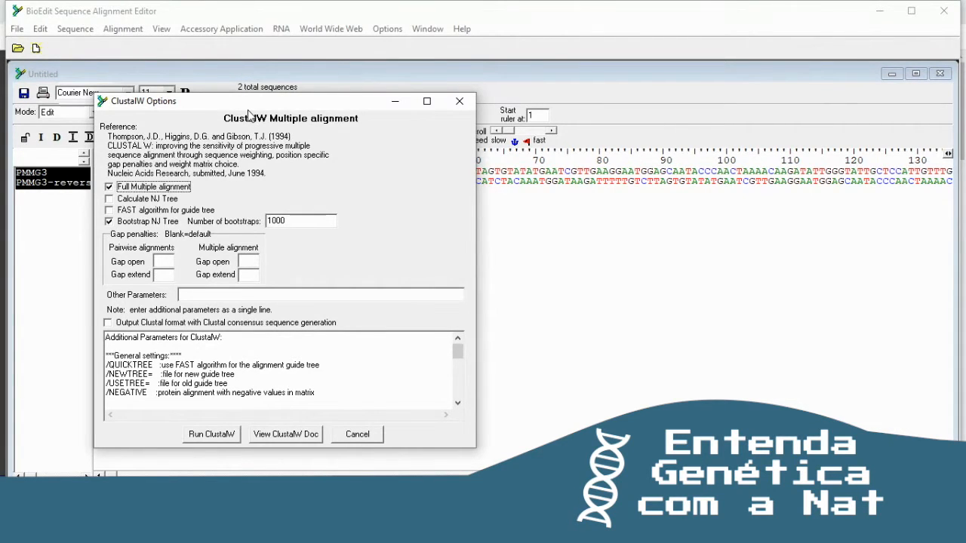
{"action": "left_click", "coordinate": [230, 434]}
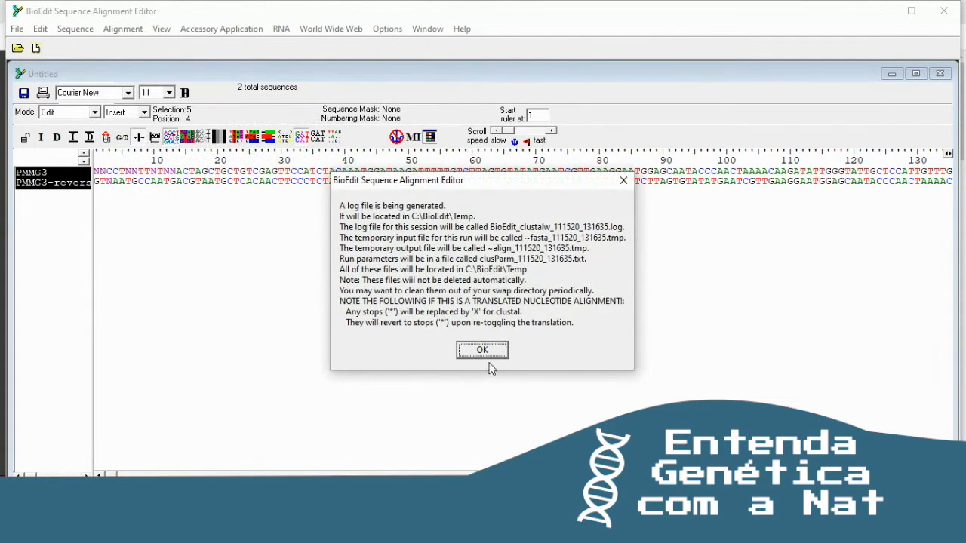
{"action": "left_click", "coordinate": [491, 350]}
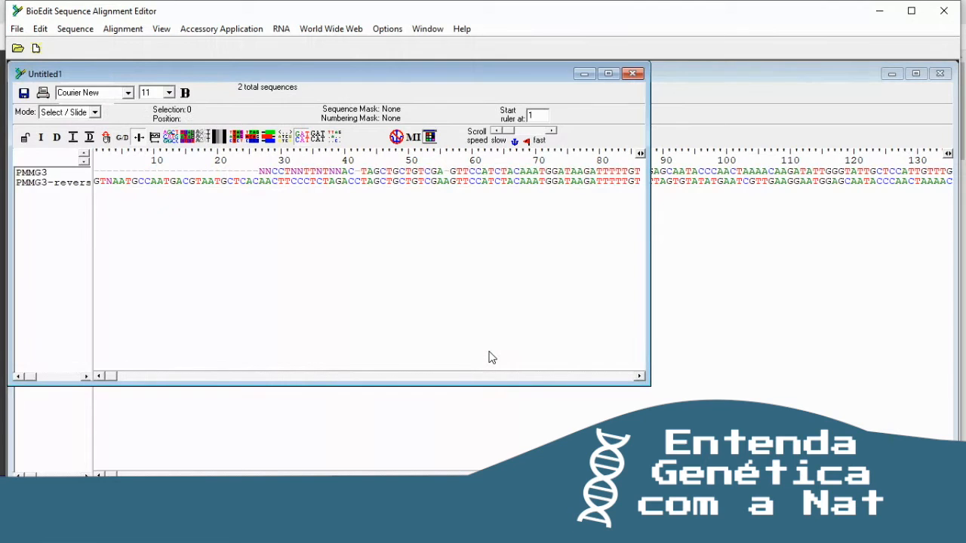
{"action": "left_click", "coordinate": [608, 74]}
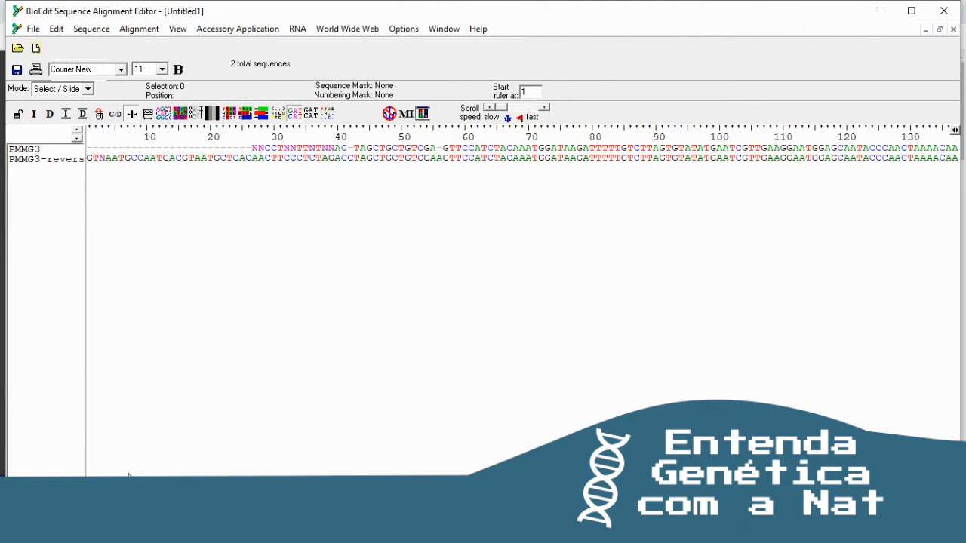
Examine the start of the new alignment and select the gap at position 56 of the forward PMMG3 sequence.
{"action": "left_click_drag", "start_coordinate": [107, 471], "coordinate": [151, 485]}
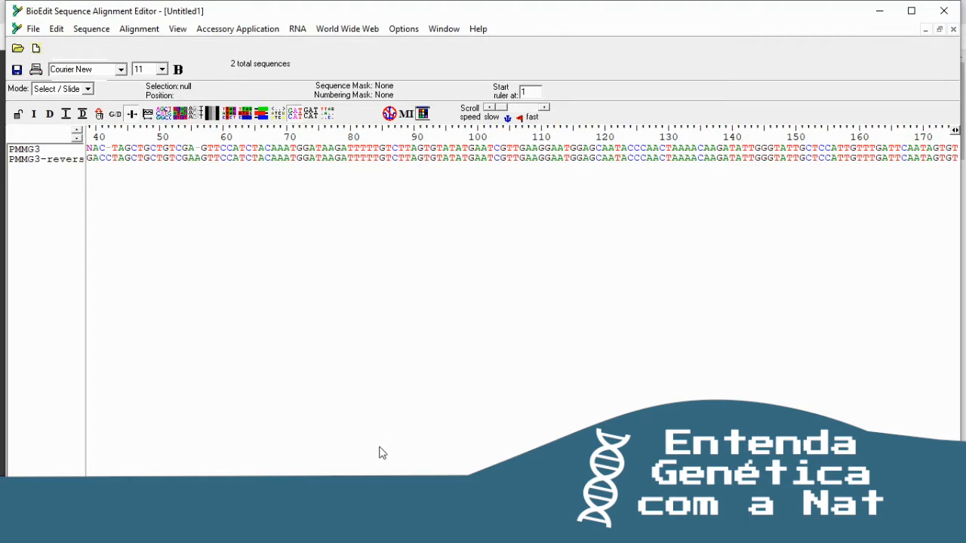
{"action": "left_click_drag", "start_coordinate": [150, 485], "coordinate": [113, 486]}
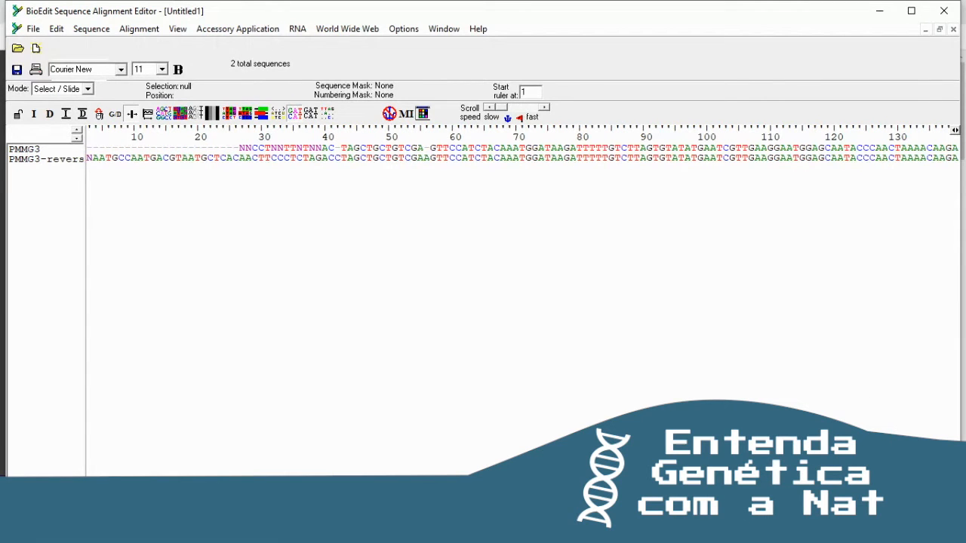
{"action": "left_click", "coordinate": [425, 160]}
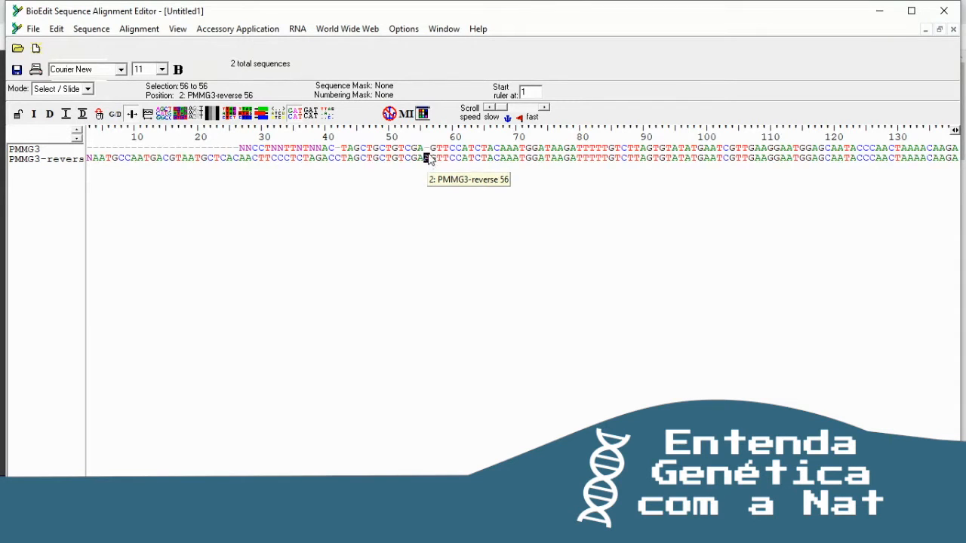
{"action": "left_click", "coordinate": [427, 148]}
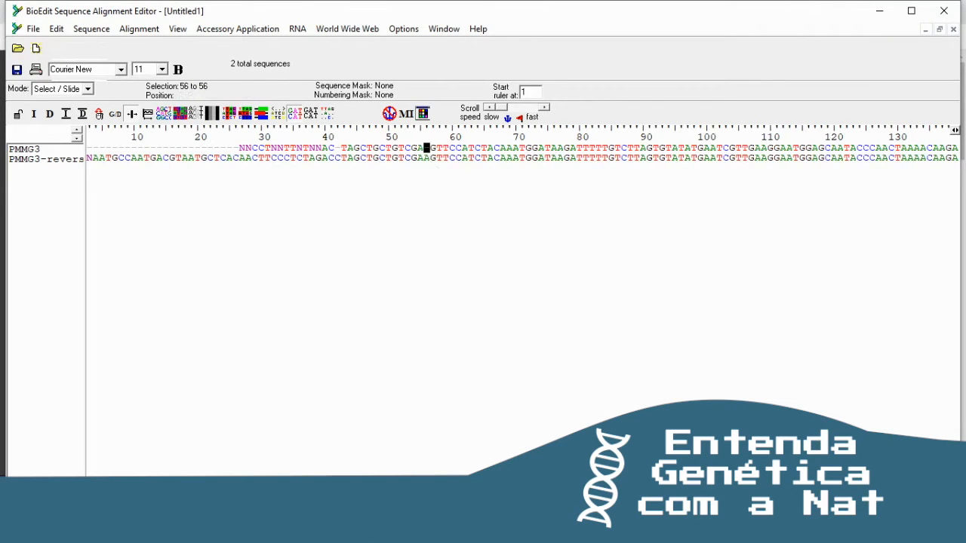
Open ExemploConsenso1-PMMG3_Foward_cp from the Bioedit-aula folder and place its chromatogram window below the aligned sequences.
{"action": "mouse_move", "coordinate": [362, 532]}
{"action": "left_click", "coordinate": [423, 456]}
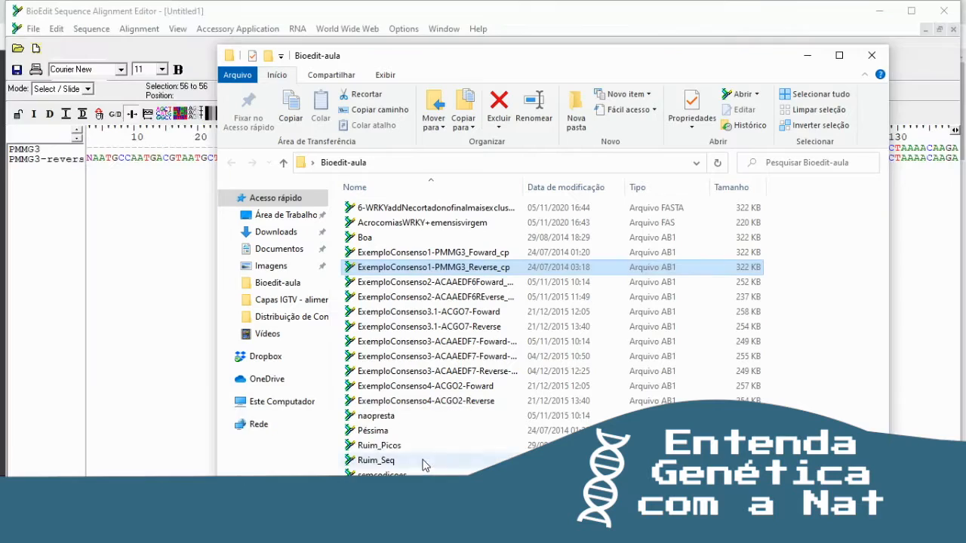
{"action": "double_click", "coordinate": [458, 250]}
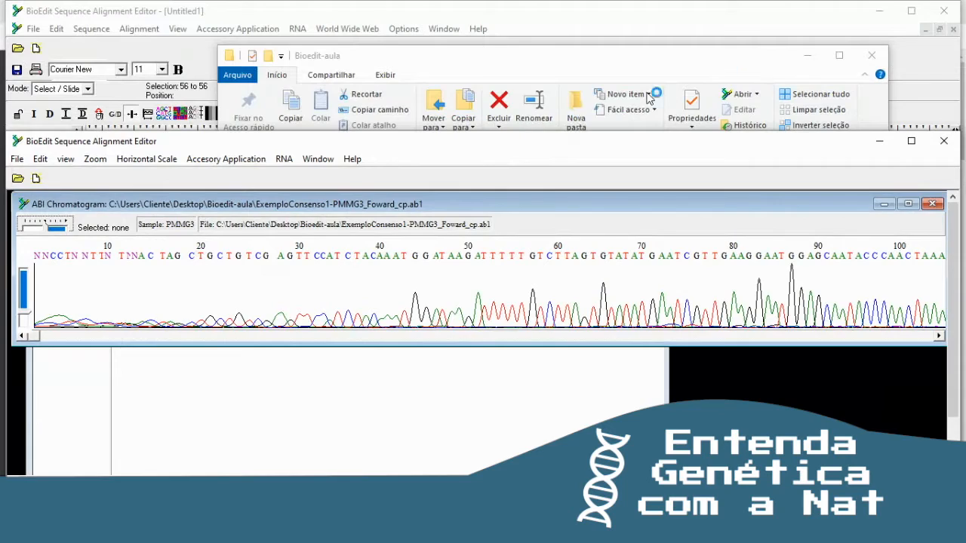
{"action": "left_click", "coordinate": [806, 56]}
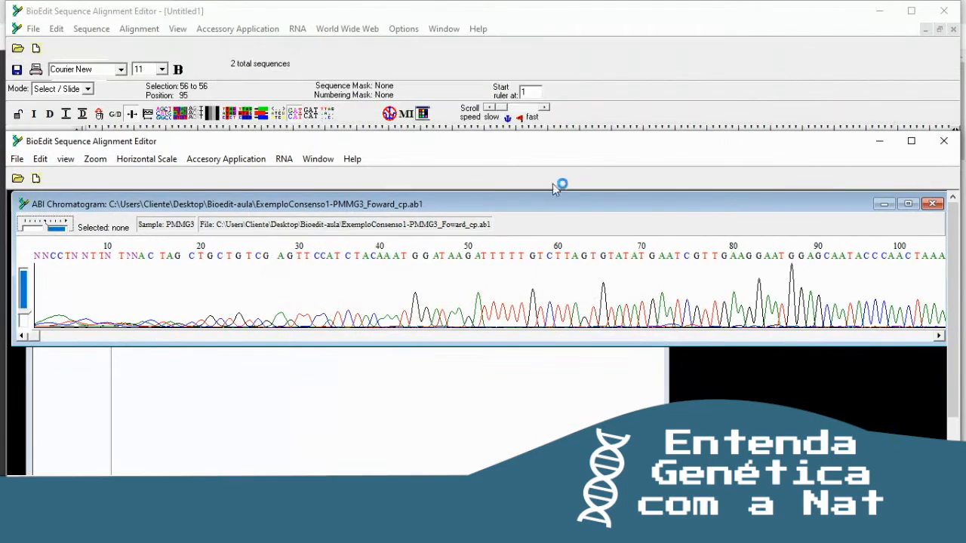
{"action": "left_click_drag", "start_coordinate": [400, 147], "coordinate": [405, 168]}
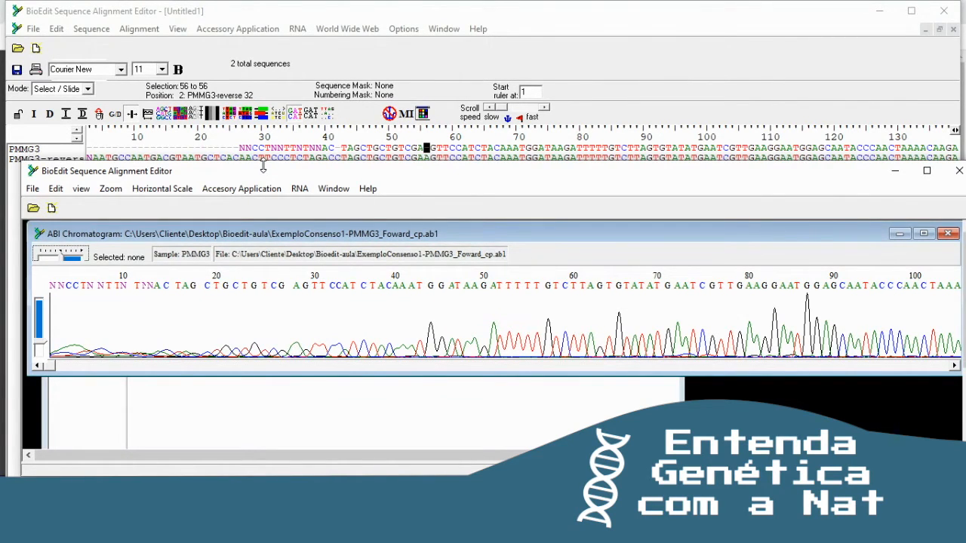
{"action": "left_click_drag", "start_coordinate": [263, 166], "coordinate": [258, 204]}
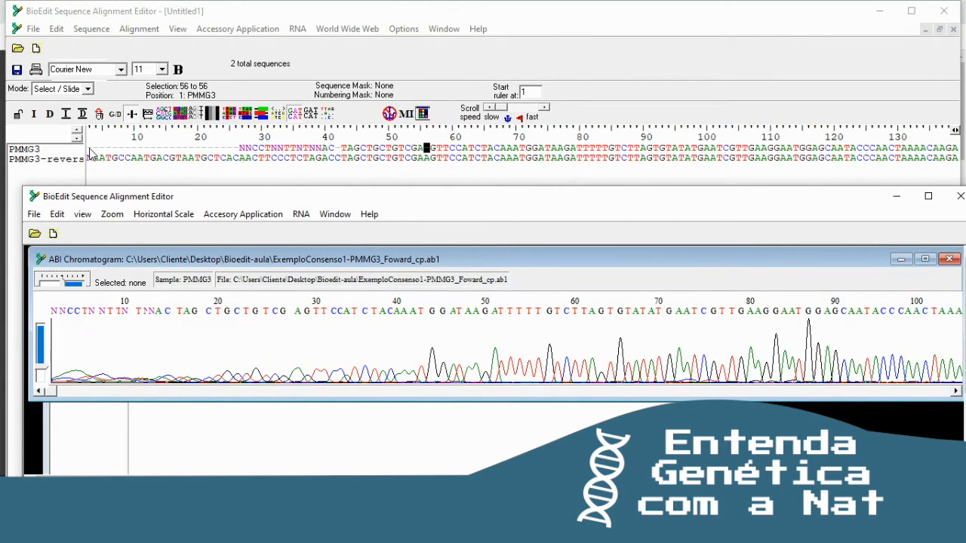
Check alignment positions 3 to 27 and 29 of the forward PMMG3 sequence, and bring its chromatogram back just below the alignment.
{"action": "left_click_drag", "start_coordinate": [89, 150], "coordinate": [246, 155]}
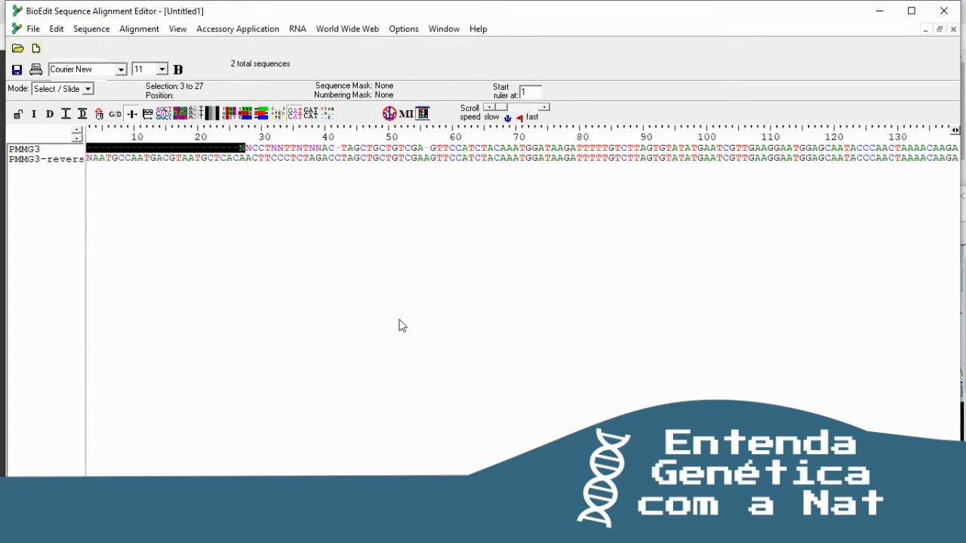
{"action": "left_click", "coordinate": [255, 149]}
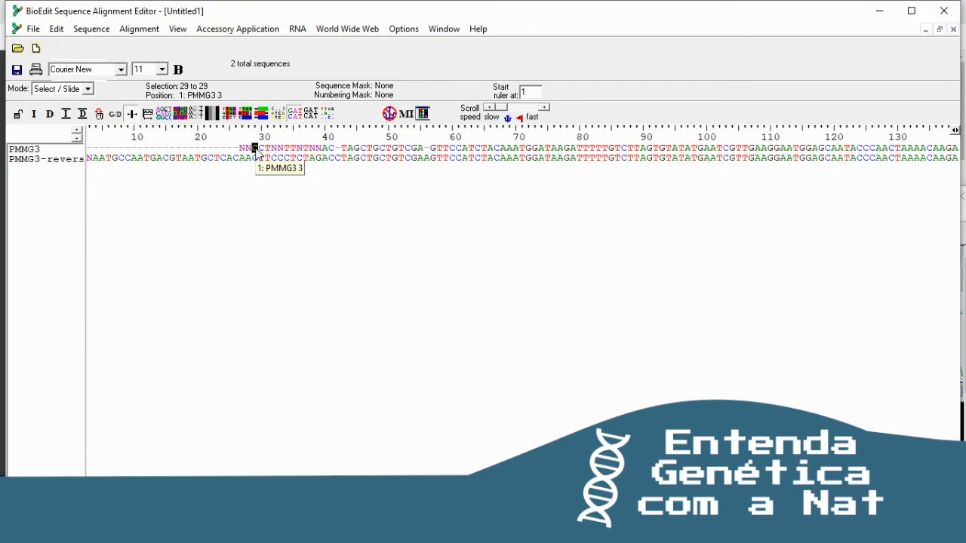
{"action": "left_click", "coordinate": [504, 529]}
{"action": "left_click", "coordinate": [574, 483]}
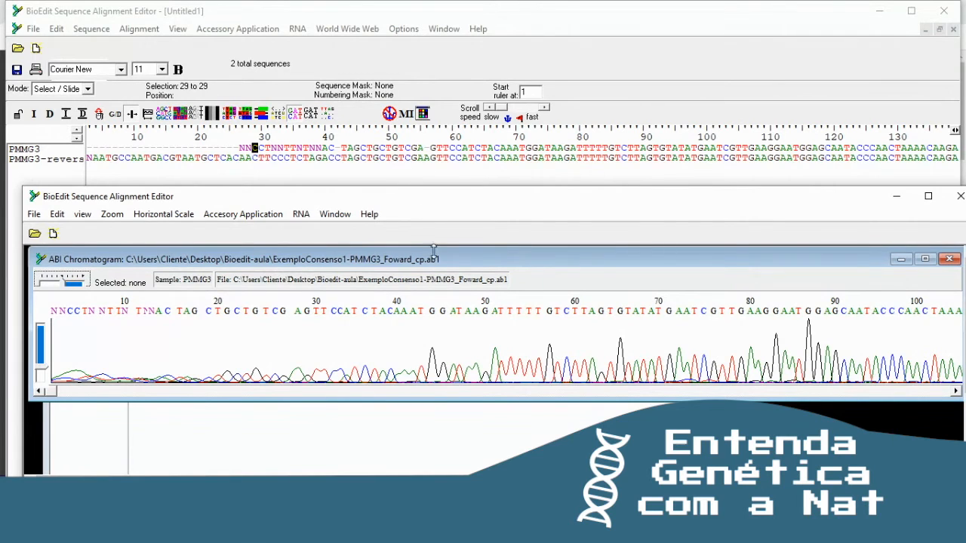
{"action": "left_click_drag", "start_coordinate": [425, 206], "coordinate": [427, 185]}
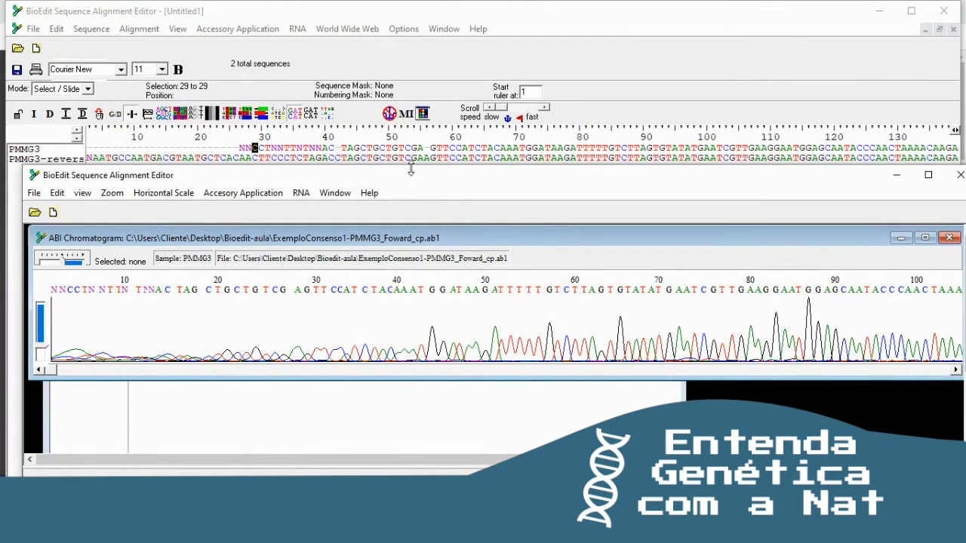
Select positions 52 to 56 of the forward PMMG3 sequence around the gap and return to its chromatogram.
{"action": "left_click", "coordinate": [404, 156]}
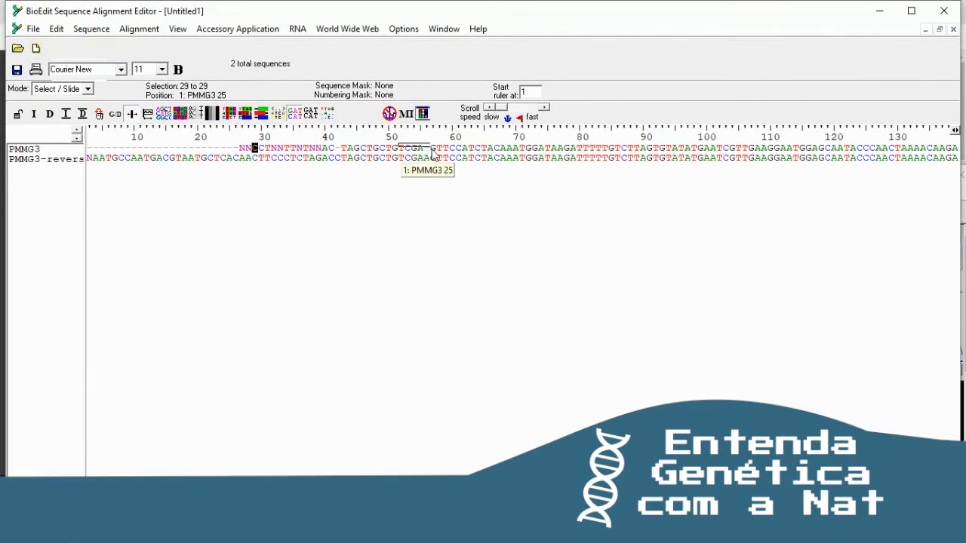
{"action": "left_click_drag", "start_coordinate": [432, 154], "coordinate": [430, 152]}
{"action": "left_click", "coordinate": [503, 531]}
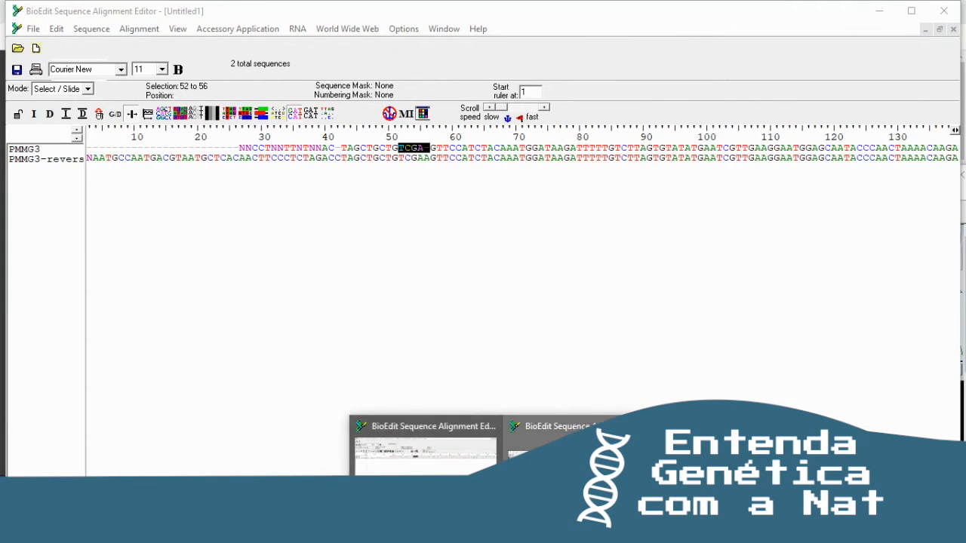
{"action": "left_click", "coordinate": [562, 453]}
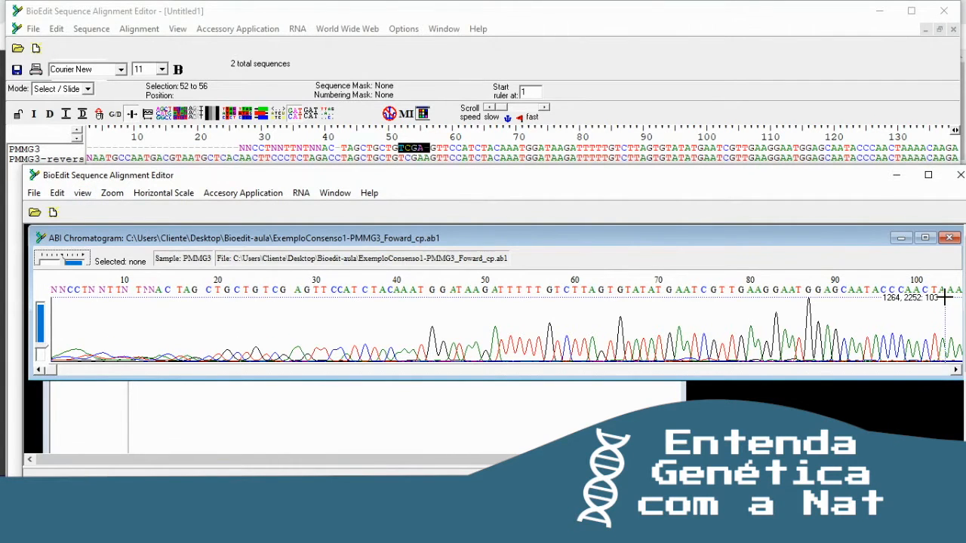
Search the forward chromatogram for TCGA and move the search dialog below the trace to examine the neighbouring bases.
{"action": "key", "text": "alt+Tab"}
{"action": "key", "text": "ctrl+f"}
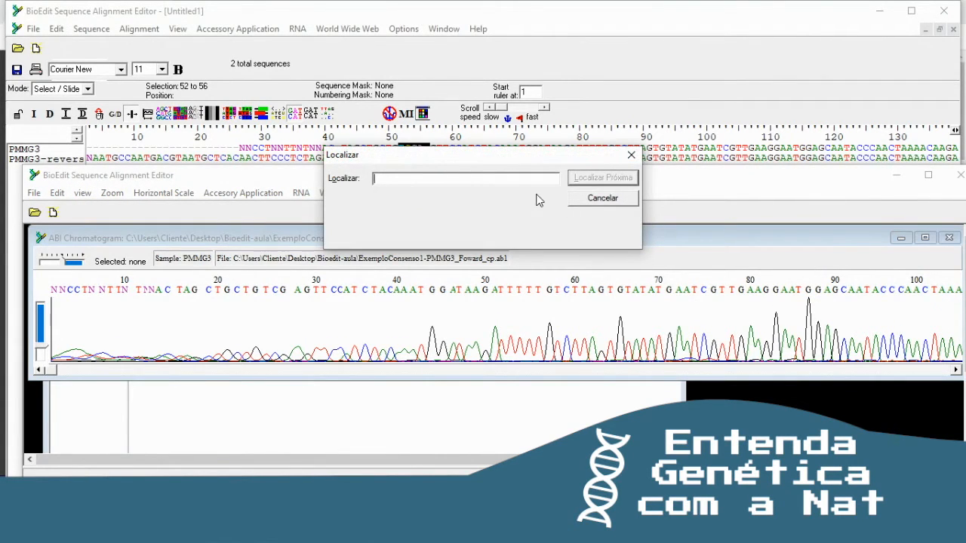
{"action": "key", "text": "ctrl+v"}
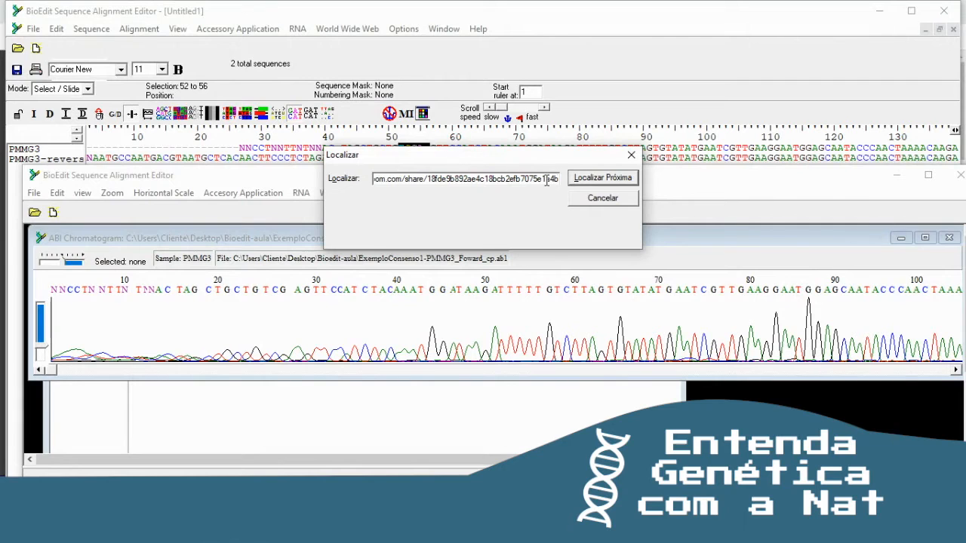
{"action": "double_click", "coordinate": [546, 181]}
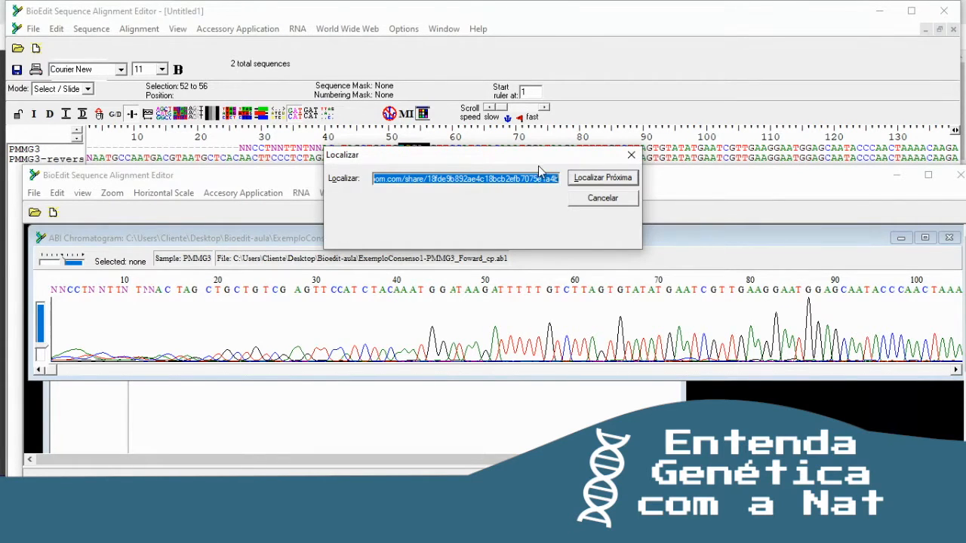
{"action": "left_click_drag", "start_coordinate": [498, 159], "coordinate": [498, 176]}
{"action": "key", "text": "BackSpace"}
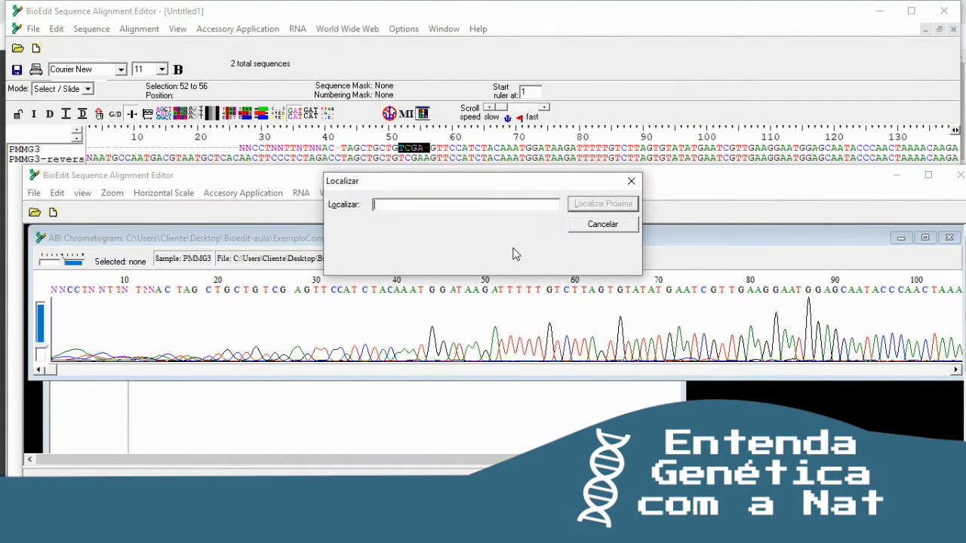
{"action": "type", "text": "TCGA"}
{"action": "left_click", "coordinate": [584, 205]}
{"action": "left_click_drag", "start_coordinate": [521, 184], "coordinate": [347, 383]}
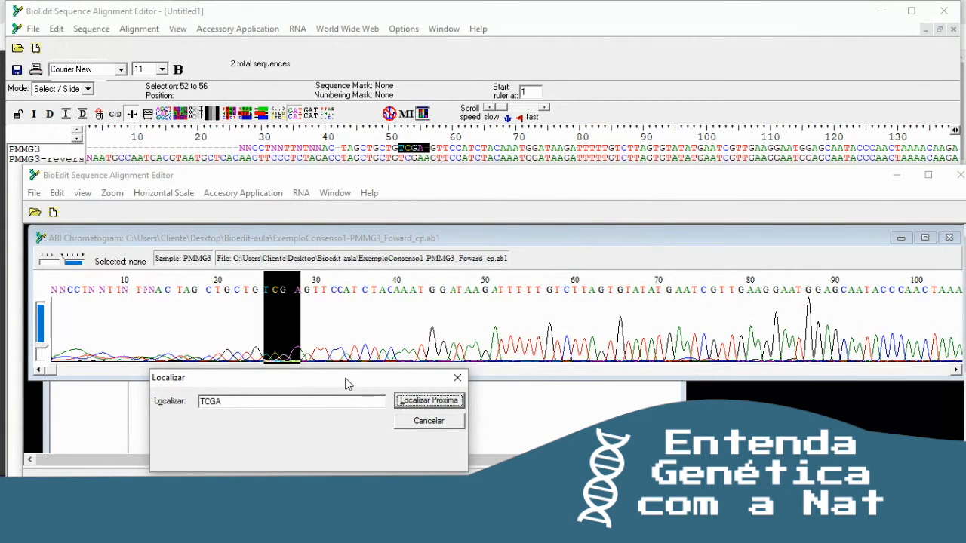
{"action": "left_click", "coordinate": [329, 343]}
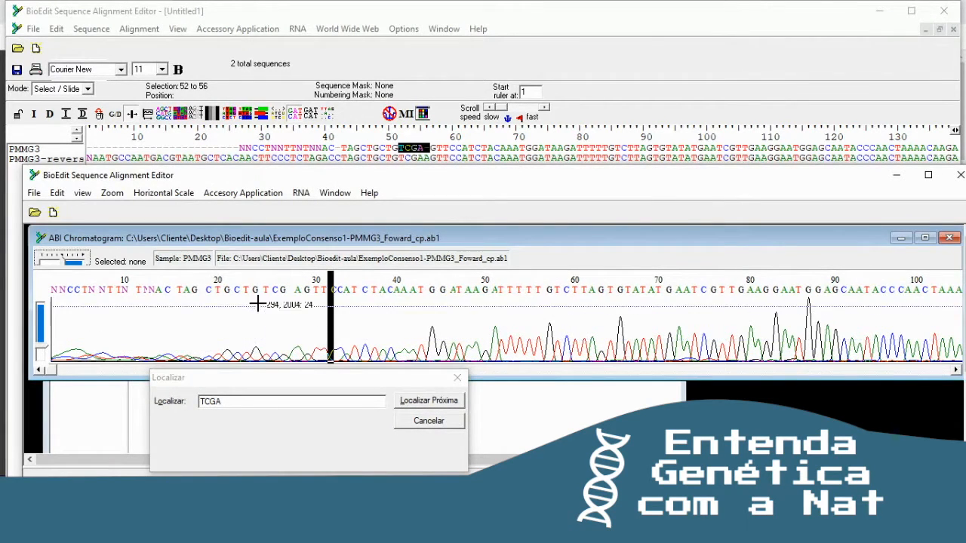
Examine bases 25 to 28 (TCGA) in the forward chromatogram, slightly enlarging the peaks and singling out the A at base 28.
{"action": "left_click_drag", "start_coordinate": [265, 302], "coordinate": [300, 295]}
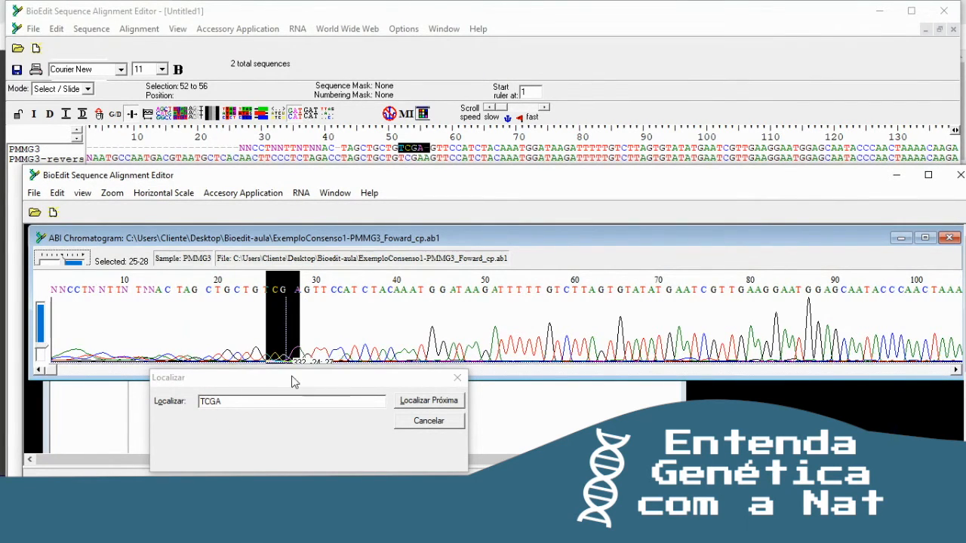
{"action": "left_click", "coordinate": [298, 334]}
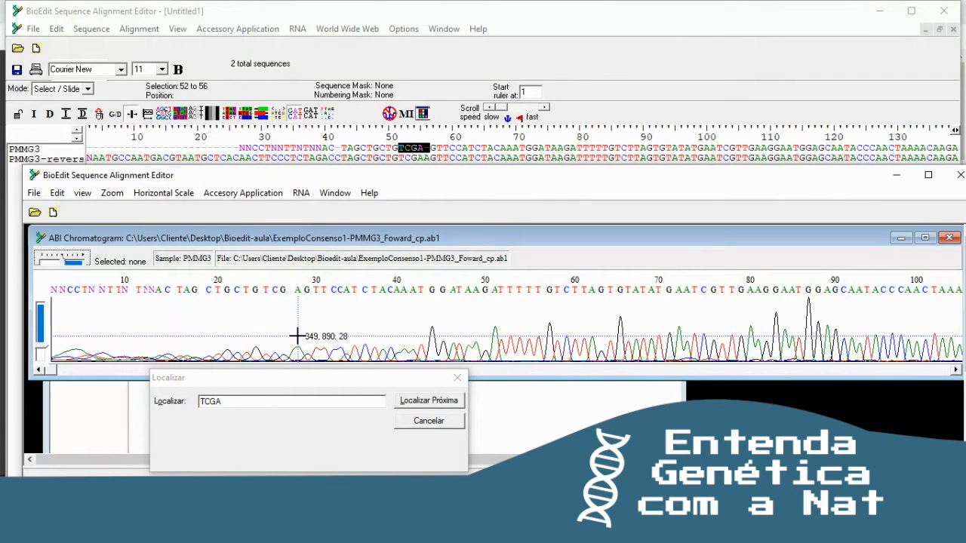
{"action": "left_click", "coordinate": [299, 333]}
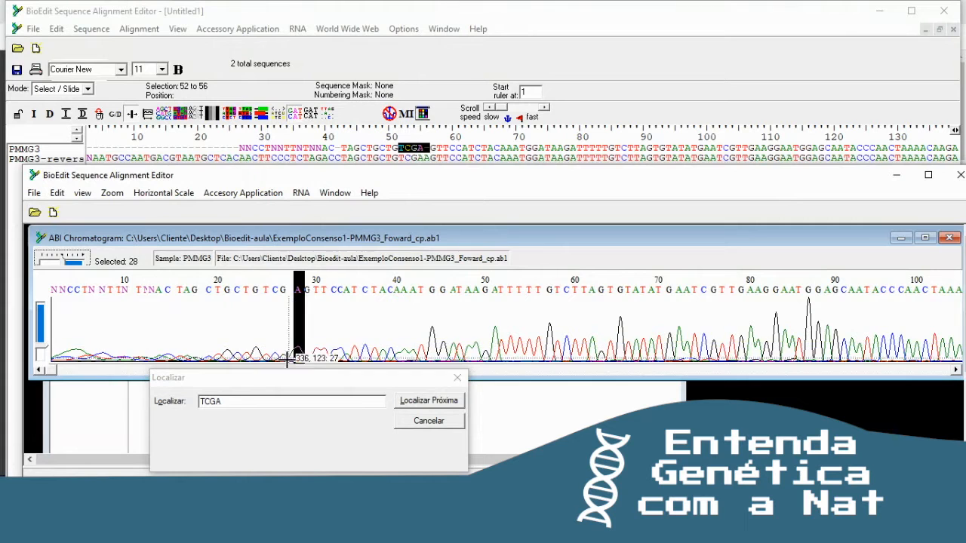
{"action": "left_click_drag", "start_coordinate": [44, 347], "coordinate": [45, 342]}
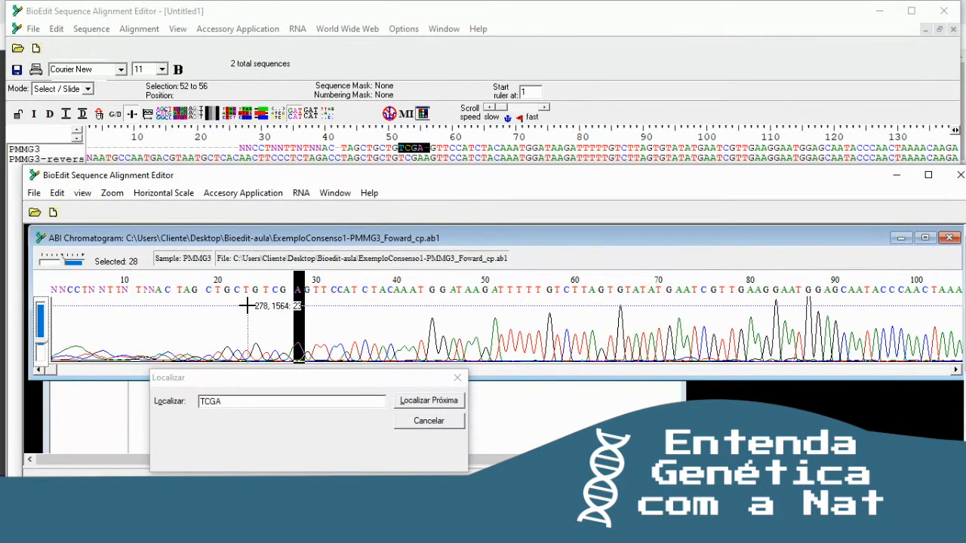
{"action": "left_click", "coordinate": [300, 309]}
{"action": "left_click", "coordinate": [296, 317]}
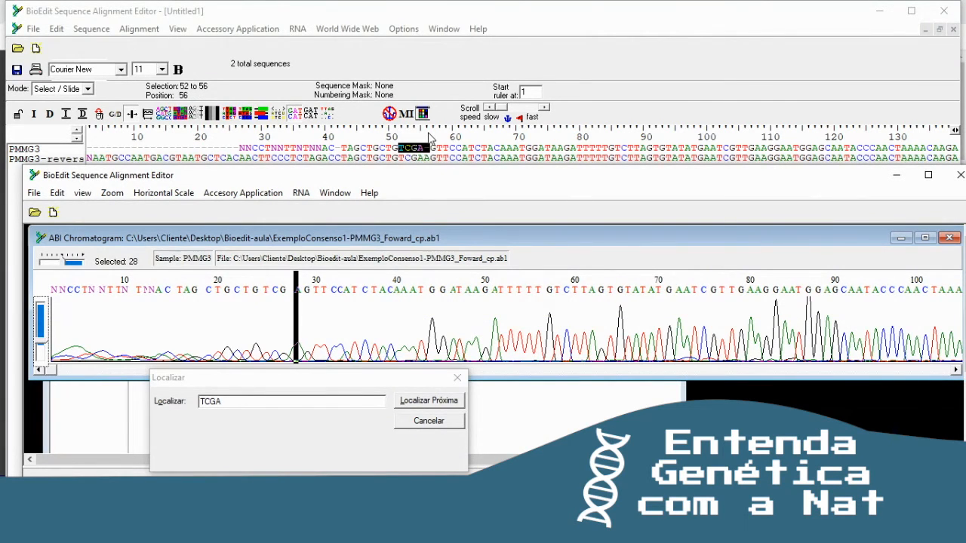
Select positions 3 to 56 in both aligned sequences and compare the two reads onward to about position 300.
{"action": "left_click", "coordinate": [428, 138]}
{"action": "left_click_drag", "start_coordinate": [429, 138], "coordinate": [88, 146]}
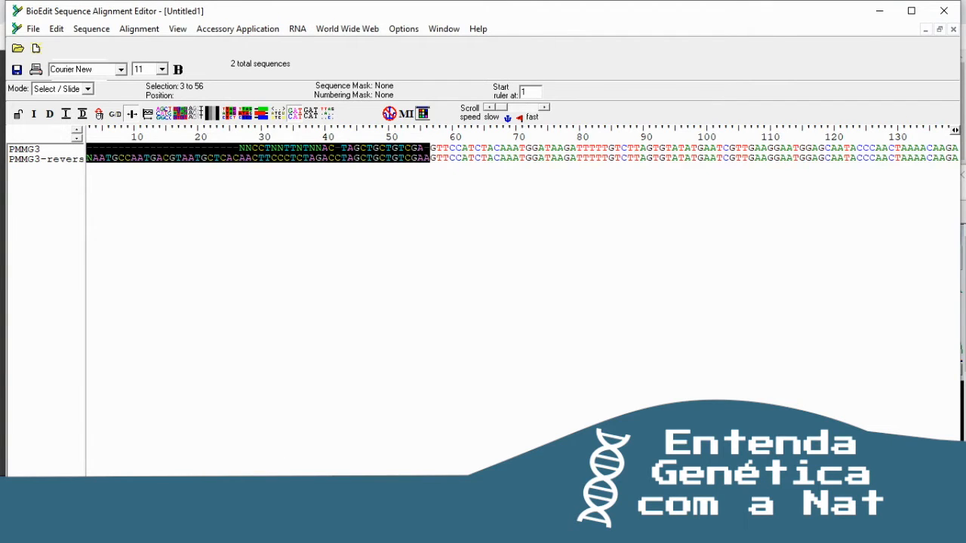
{"action": "scroll", "coordinate": [522, 302], "scroll_direction": "right", "scroll_amount": 10}
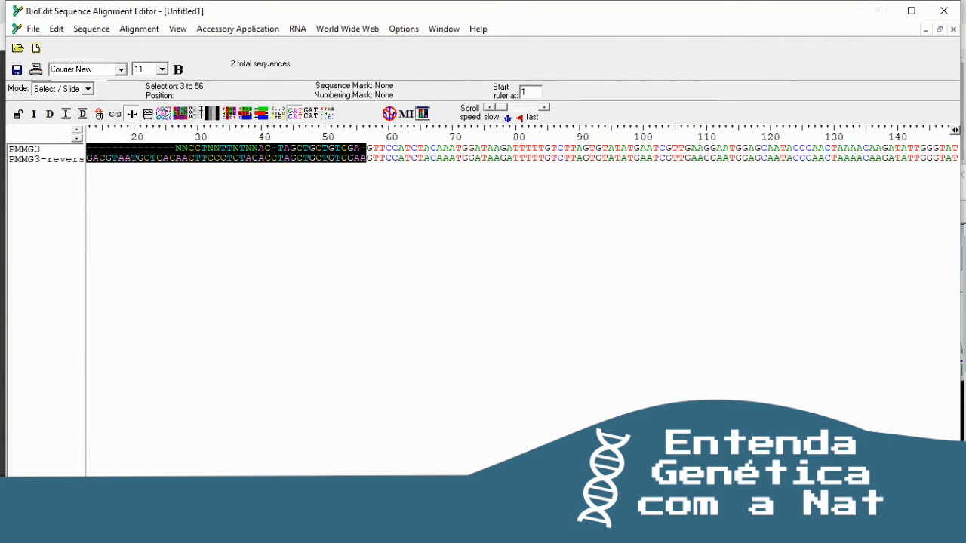
{"action": "scroll", "coordinate": [523, 302], "scroll_direction": "right", "scroll_amount": 19}
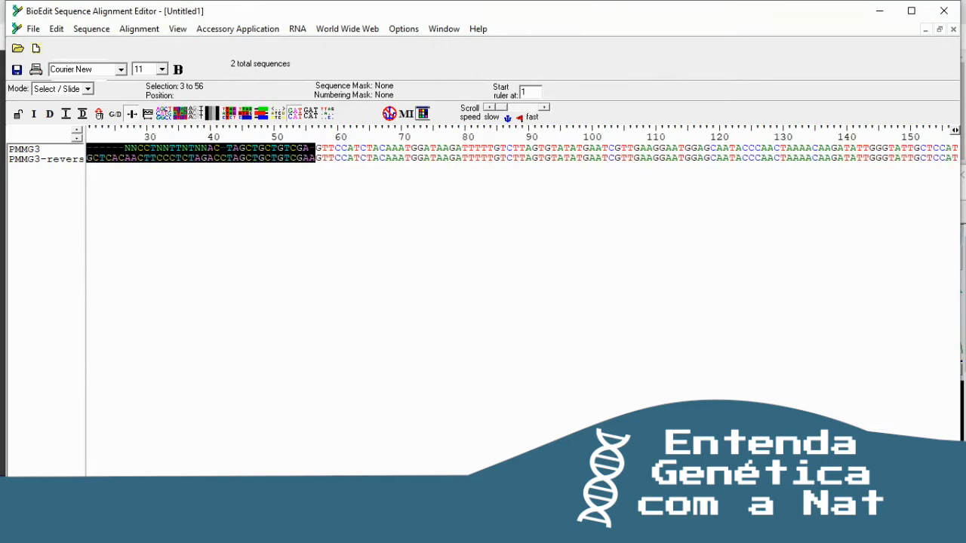
{"action": "scroll", "coordinate": [522, 302], "scroll_direction": "right", "scroll_amount": 20}
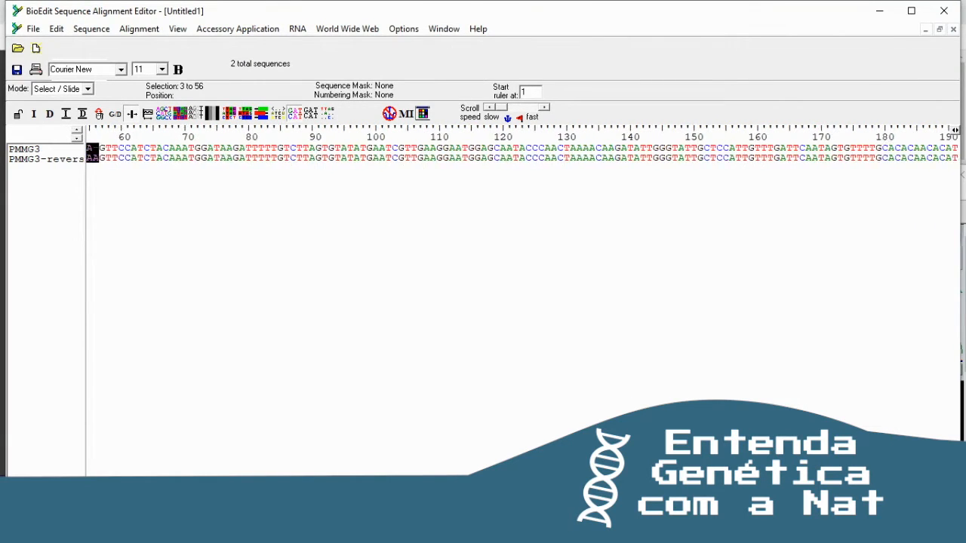
{"action": "scroll", "coordinate": [522, 302], "scroll_direction": "right", "scroll_amount": 20}
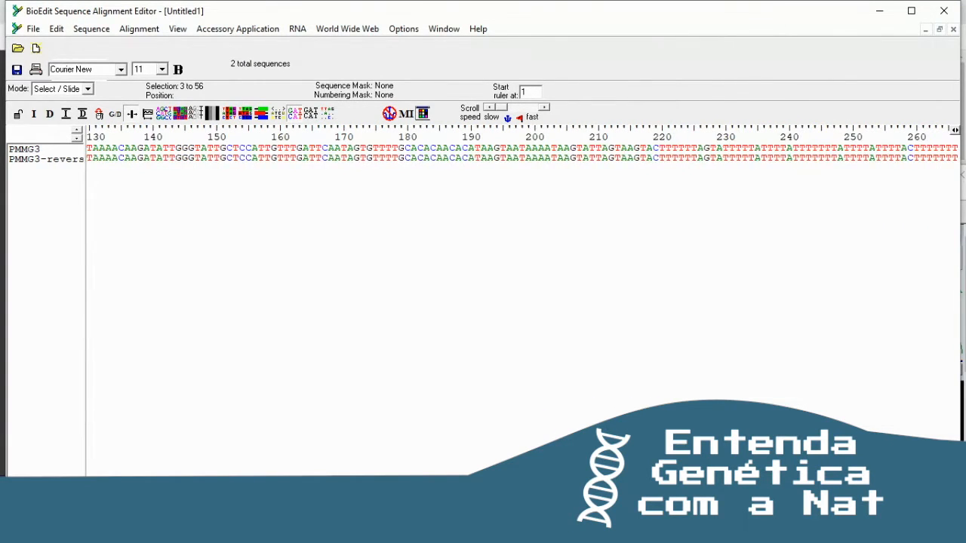
{"action": "scroll", "coordinate": [522, 302], "scroll_direction": "right", "scroll_amount": 15}
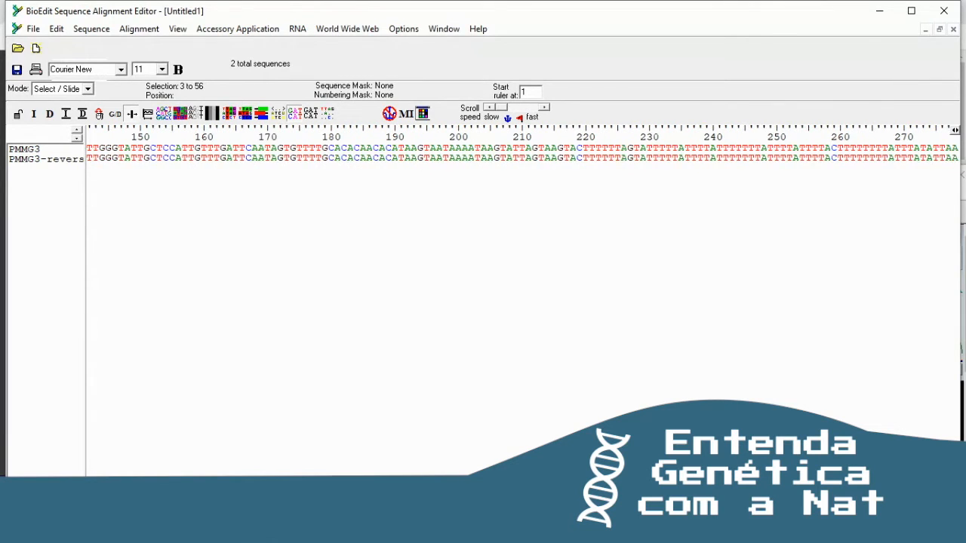
{"action": "scroll", "coordinate": [522, 302], "scroll_direction": "right", "scroll_amount": 20}
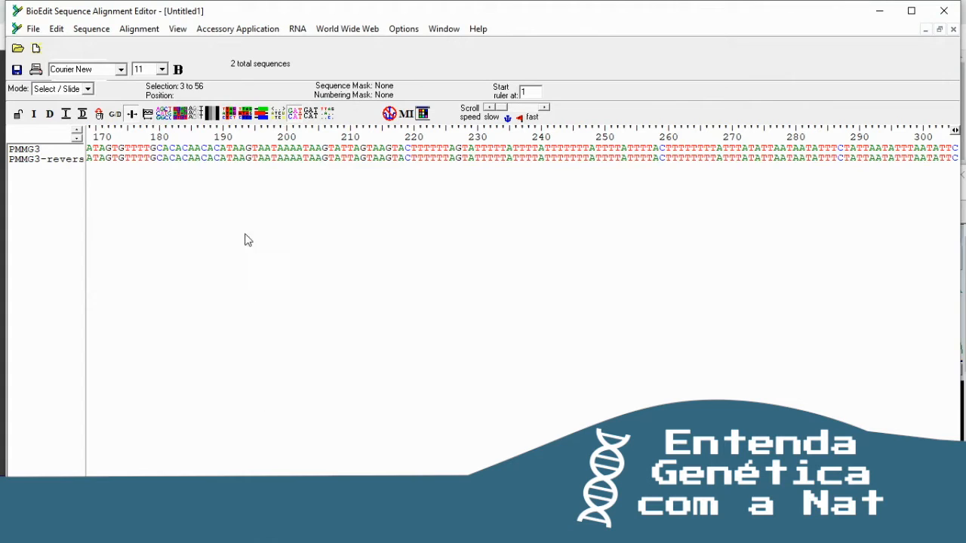
Show bases identical to the first sequence as dots and select the mismatched stretch from position 748 to 770 in both sequences.
{"action": "left_click", "coordinate": [327, 114]}
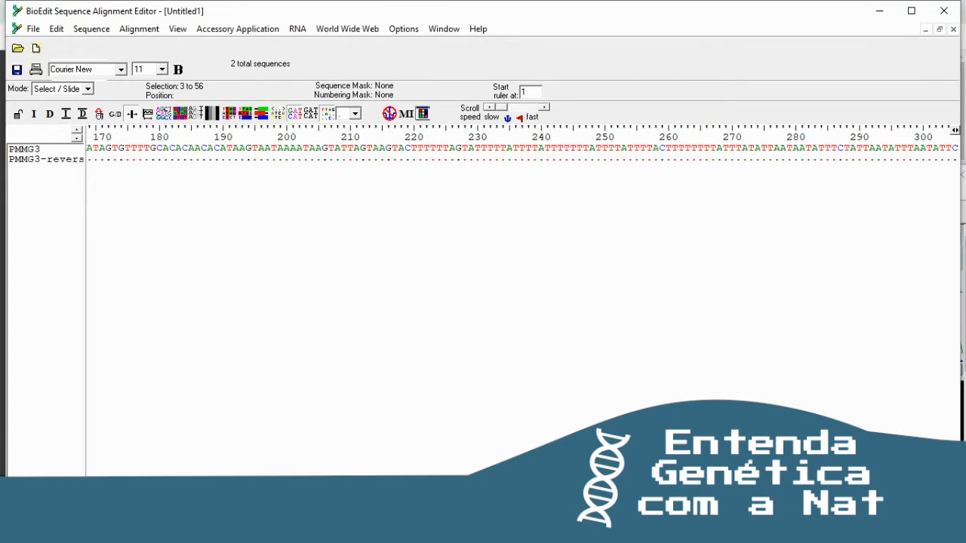
{"action": "left_click", "coordinate": [716, 212]}
{"action": "left_click_drag", "start_coordinate": [302, 483], "coordinate": [890, 467]}
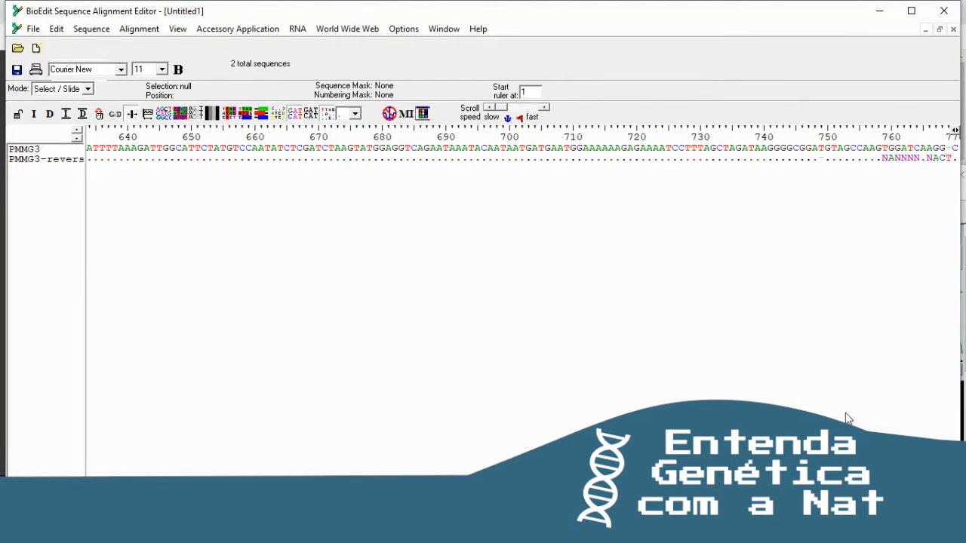
{"action": "left_click_drag", "start_coordinate": [815, 148], "coordinate": [960, 155]}
{"action": "scroll", "coordinate": [522, 302], "scroll_direction": "right", "scroll_amount": 9}
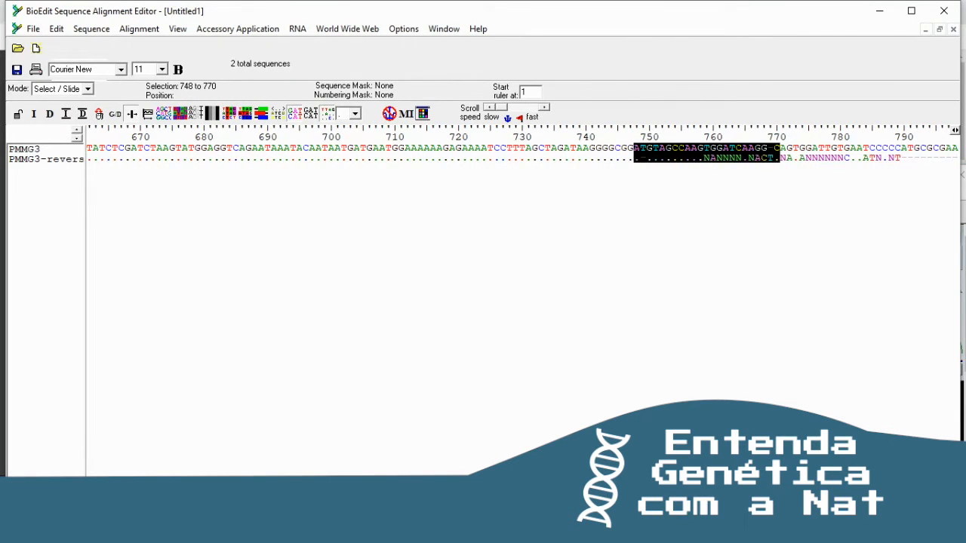
Check the differing bases of the reverse sequence at positions 30, 34, 42 and 56 near the start of the alignment.
{"action": "scroll", "coordinate": [522, 302], "scroll_direction": "left", "scroll_amount": 20}
{"action": "scroll", "coordinate": [522, 302], "scroll_direction": "left", "scroll_amount": 6}
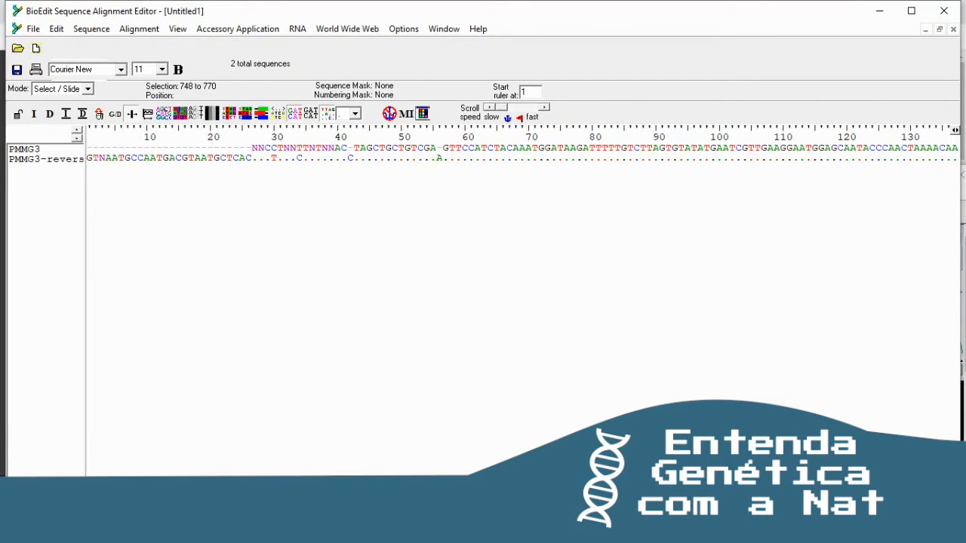
{"action": "left_click", "coordinate": [274, 159]}
{"action": "left_click", "coordinate": [300, 162]}
{"action": "left_click", "coordinate": [349, 158]}
{"action": "left_click", "coordinate": [439, 158]}
Duplicate the forward PMMG3 sequence as a third row below the reverse sequence.
{"action": "left_click_drag", "start_coordinate": [105, 498], "coordinate": [753, 498]}
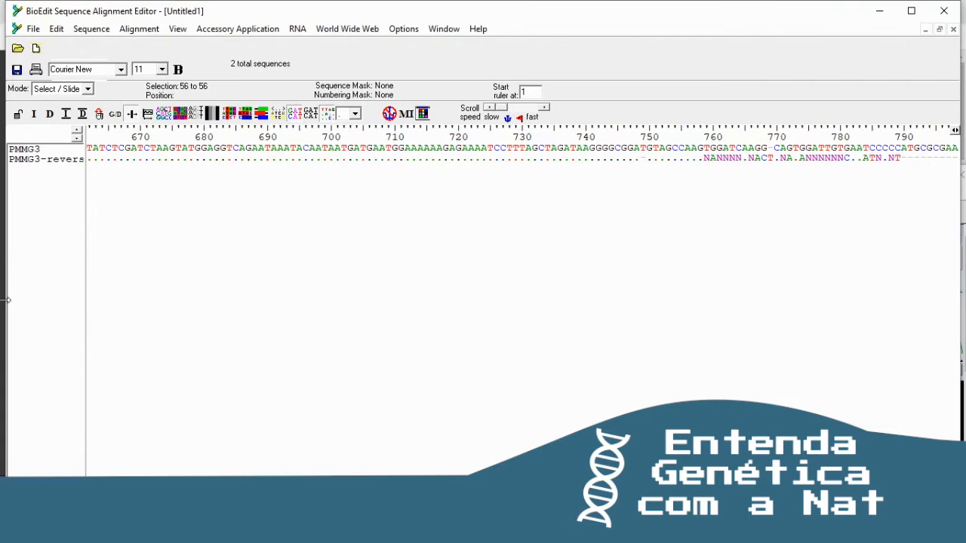
{"action": "left_click", "coordinate": [35, 151]}
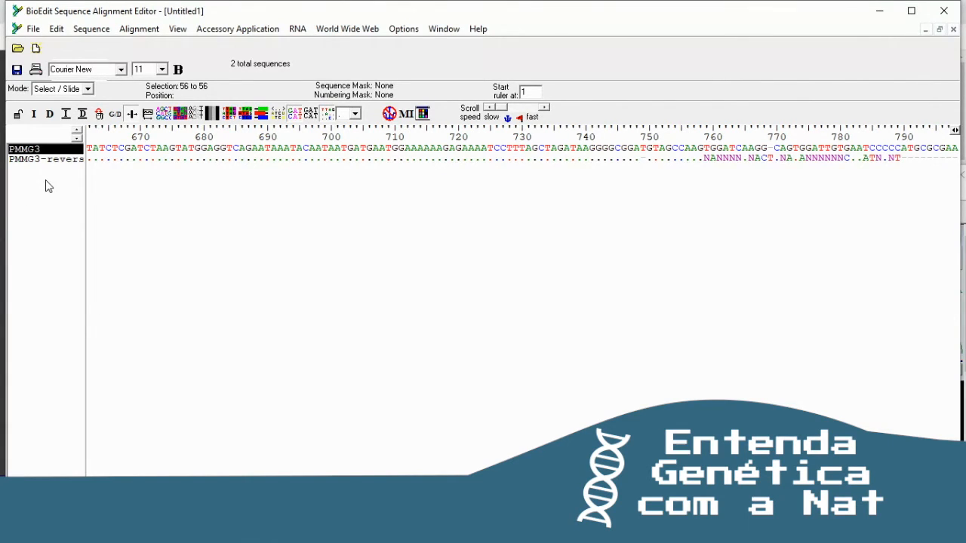
{"action": "right_click", "coordinate": [48, 150]}
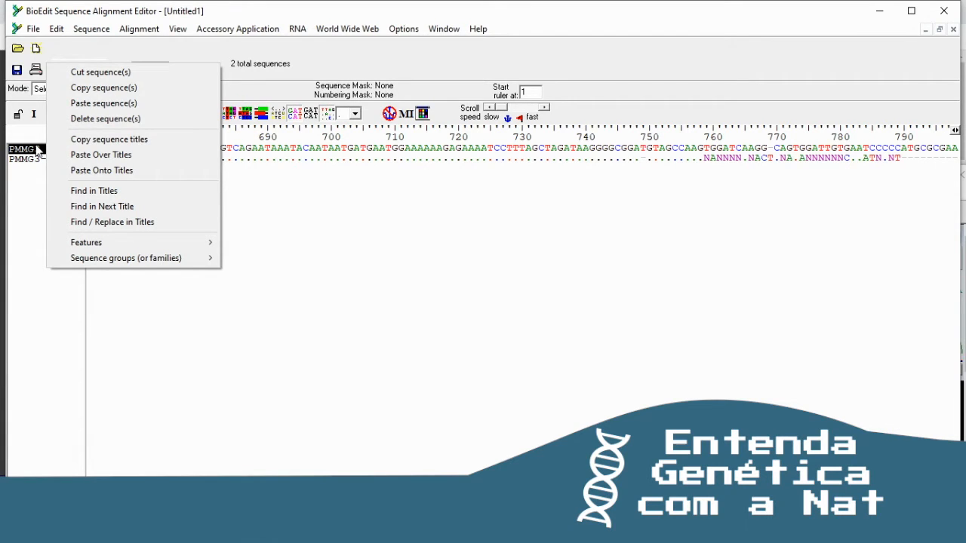
{"action": "left_click", "coordinate": [106, 89]}
{"action": "right_click", "coordinate": [56, 182]}
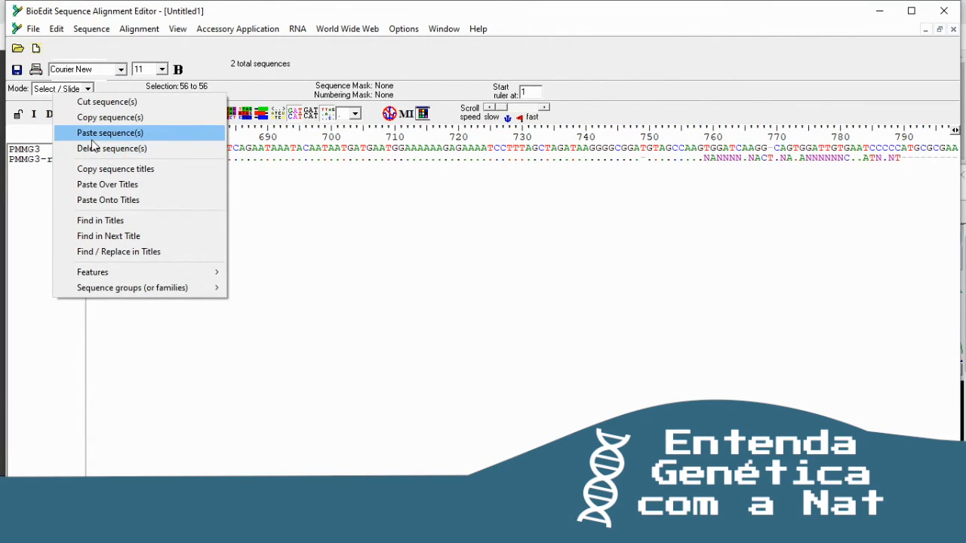
{"action": "left_click", "coordinate": [93, 134]}
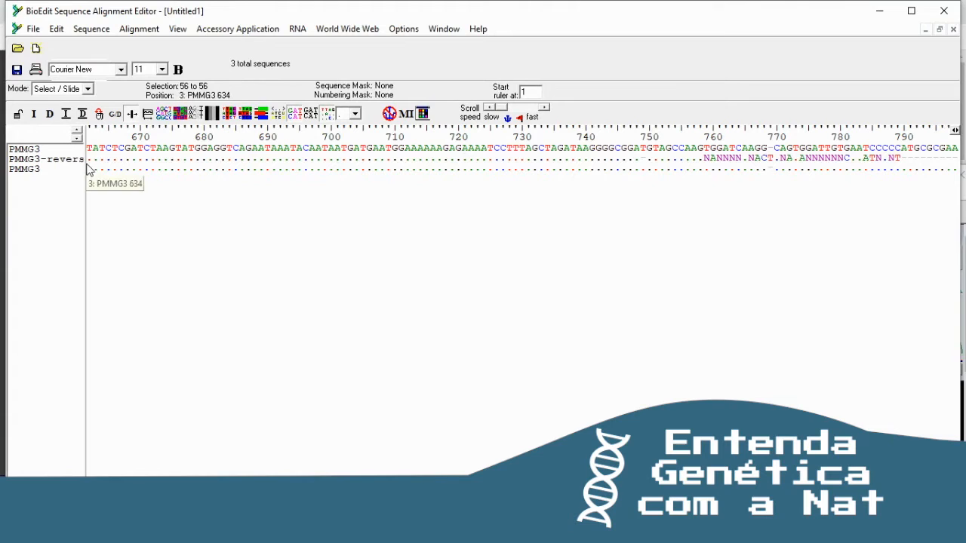
Rename the duplicated third sequence as PMMG3-consens.
{"action": "left_click", "coordinate": [36, 172]}
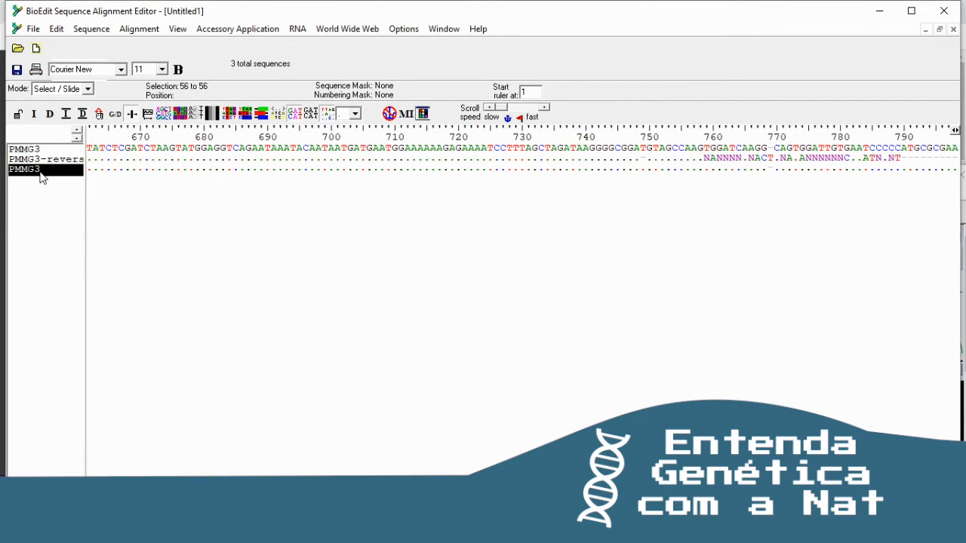
{"action": "left_click", "coordinate": [41, 174]}
{"action": "left_click", "coordinate": [47, 171]}
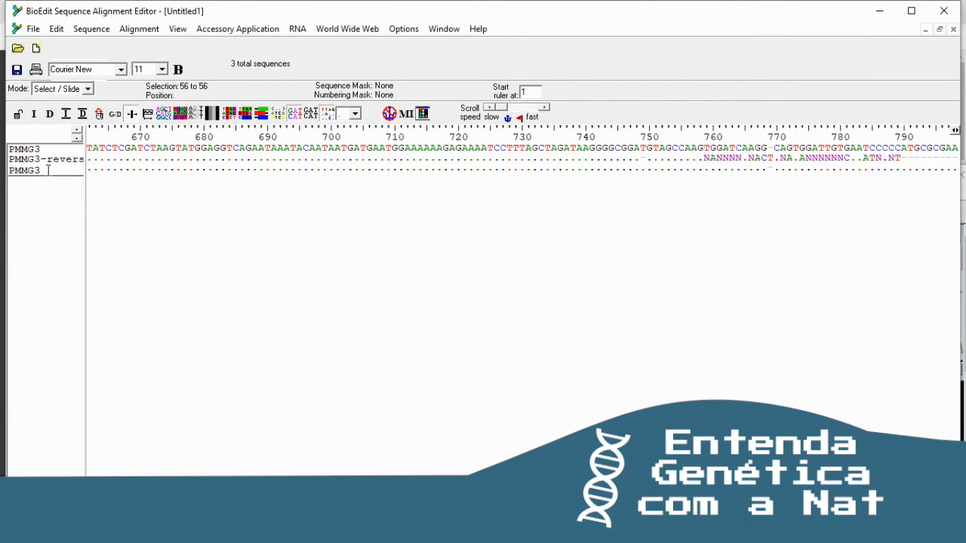
{"action": "type", "text": "-consens"}
{"action": "key", "text": "Return"}
{"action": "left_click", "coordinate": [68, 174]}
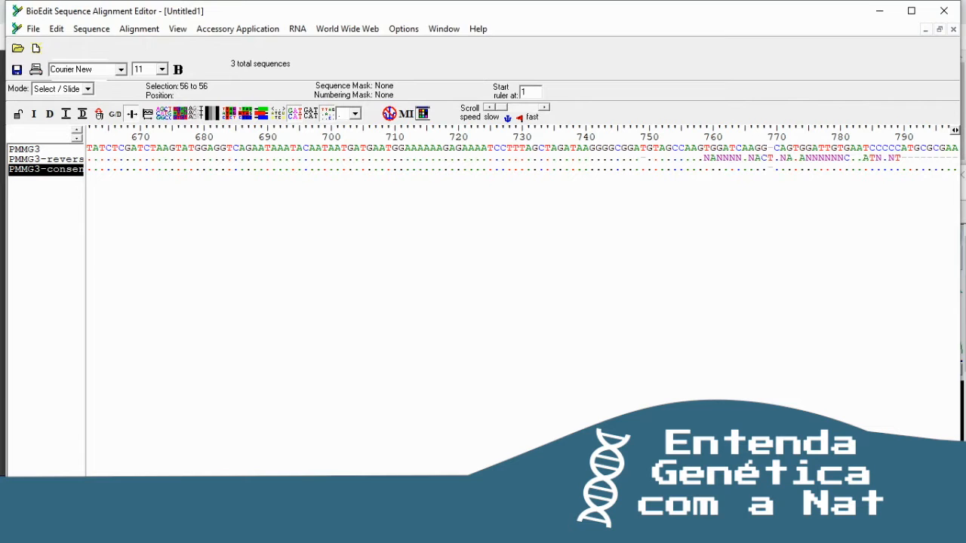
Try to paste positions 1 to 35 of the reverse sequence over the same positions of the third sequence, and undo it.
{"action": "left_click_drag", "start_coordinate": [655, 483], "coordinate": [38, 464]}
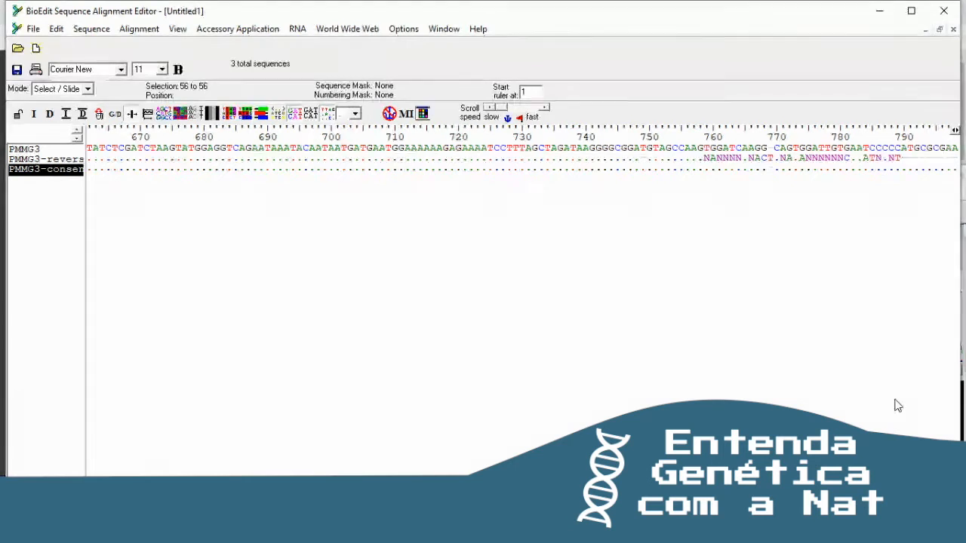
{"action": "left_click_drag", "start_coordinate": [822, 483], "coordinate": [210, 479]}
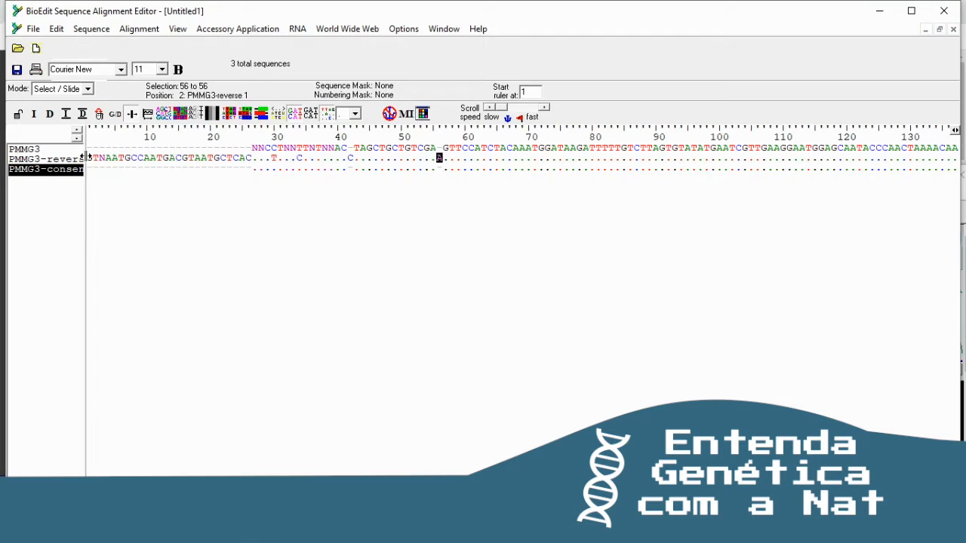
{"action": "left_click_drag", "start_coordinate": [90, 169], "coordinate": [219, 169]}
{"action": "left_click", "coordinate": [148, 158]}
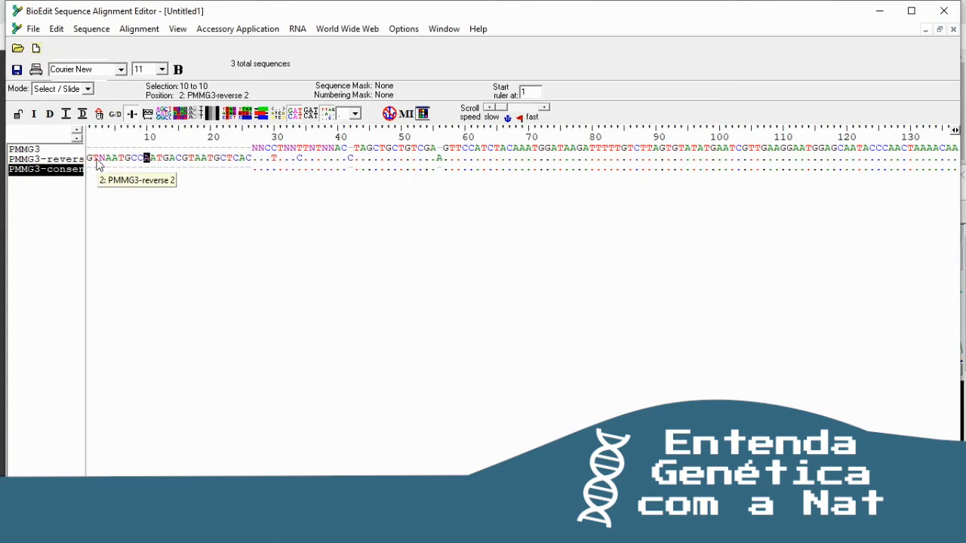
{"action": "left_click_drag", "start_coordinate": [88, 158], "coordinate": [305, 160]}
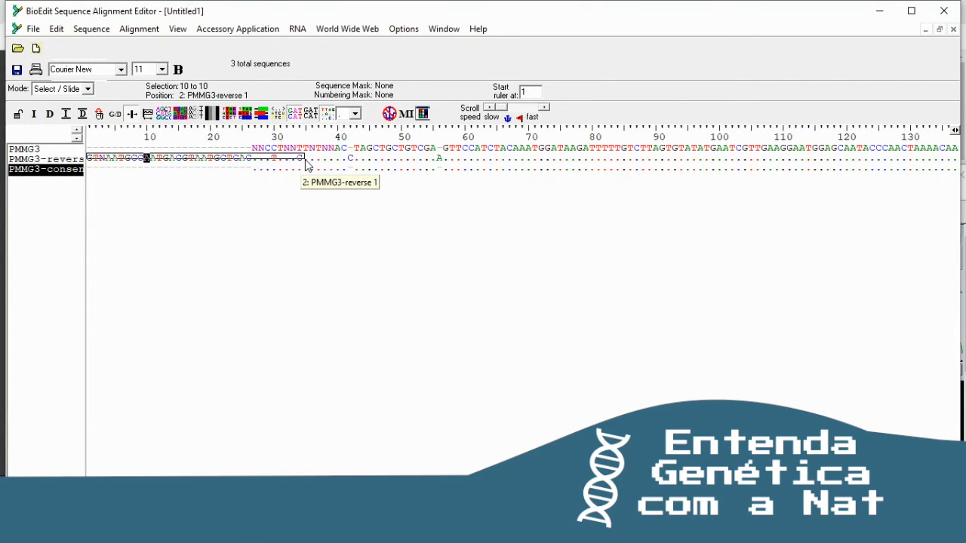
{"action": "left_click_drag", "start_coordinate": [306, 164], "coordinate": [306, 168]}
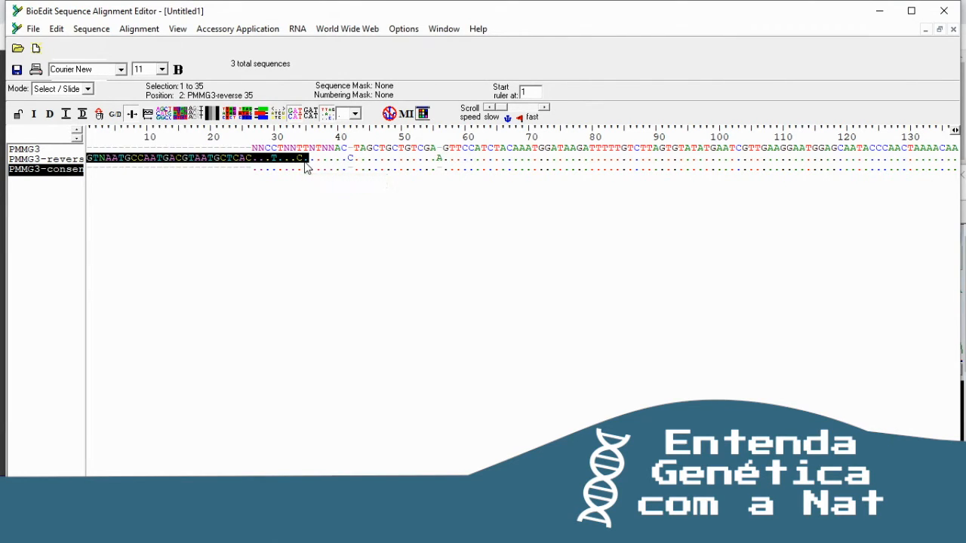
{"action": "left_click_drag", "start_coordinate": [90, 169], "coordinate": [309, 179]}
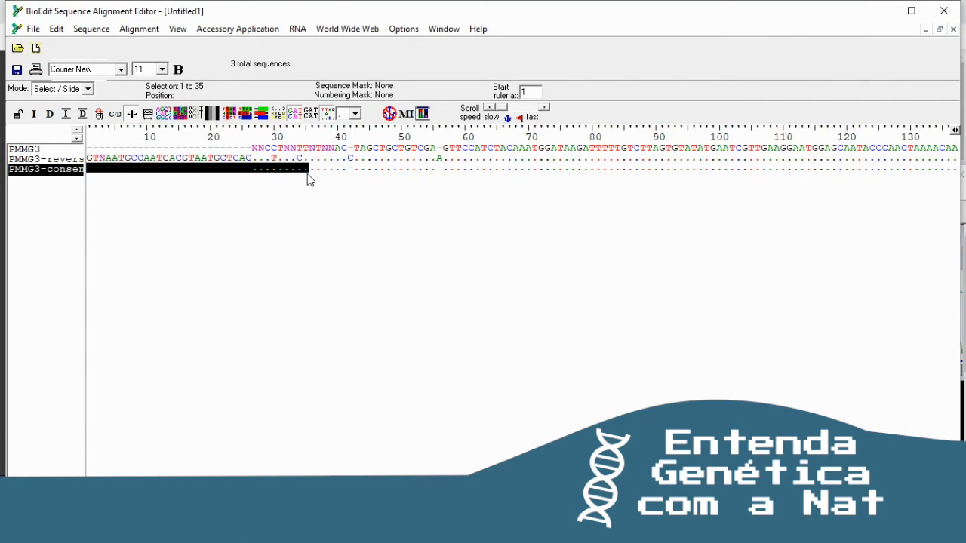
{"action": "key", "text": "ctrl+v"}
{"action": "key", "text": "ctrl+z"}
Try to copy positions 1 to 42 of the reverse sequence onto the start of the third sequence, and undo the paste.
{"action": "left_click_drag", "start_coordinate": [89, 158], "coordinate": [306, 168]}
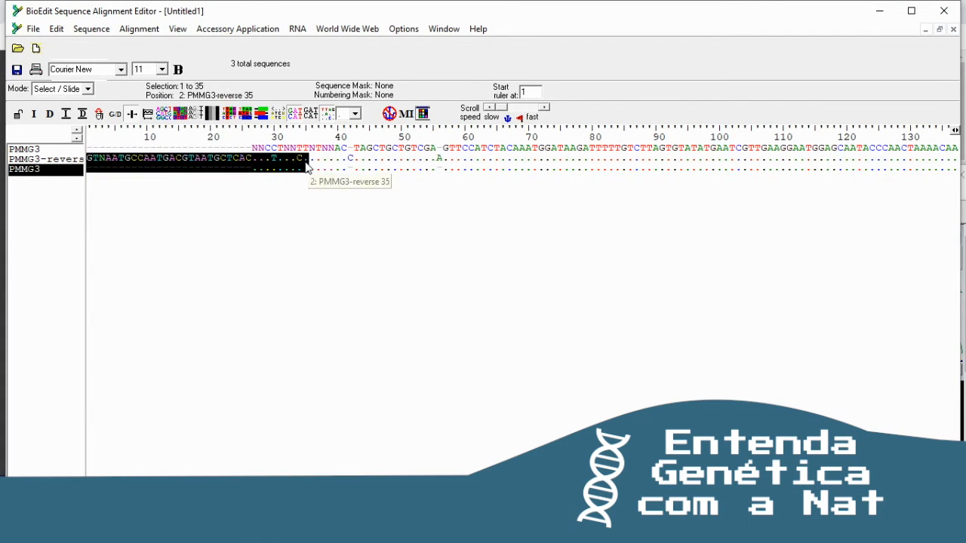
{"action": "left_click", "coordinate": [136, 162]}
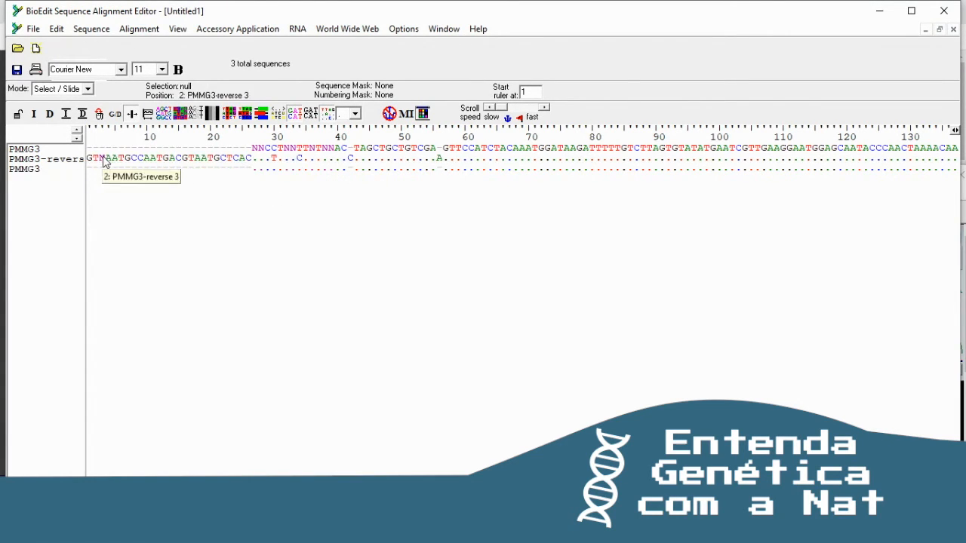
{"action": "left_click_drag", "start_coordinate": [97, 160], "coordinate": [359, 166]}
{"action": "right_click", "coordinate": [353, 158]}
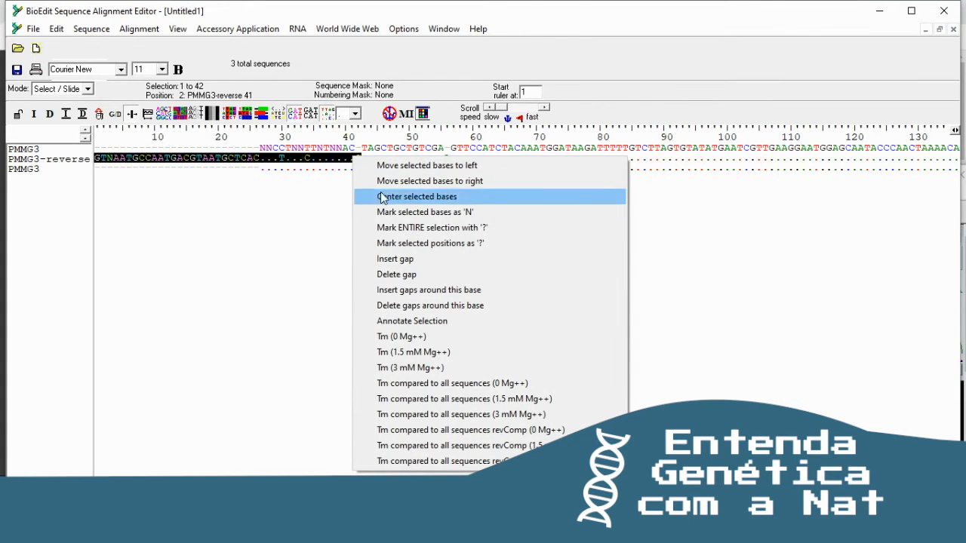
{"action": "right_click", "coordinate": [246, 161]}
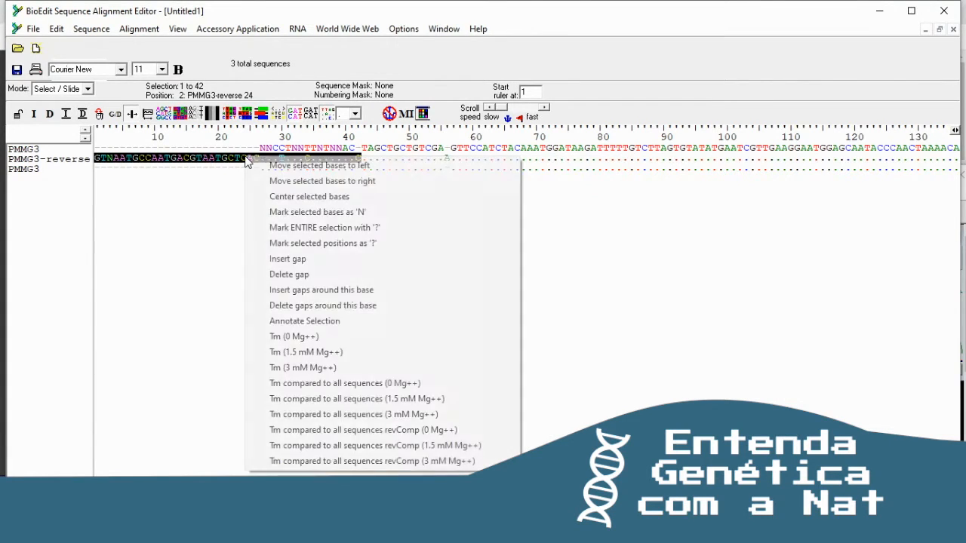
{"action": "left_click", "coordinate": [195, 162]}
{"action": "left_click_drag", "start_coordinate": [195, 162], "coordinate": [361, 178]}
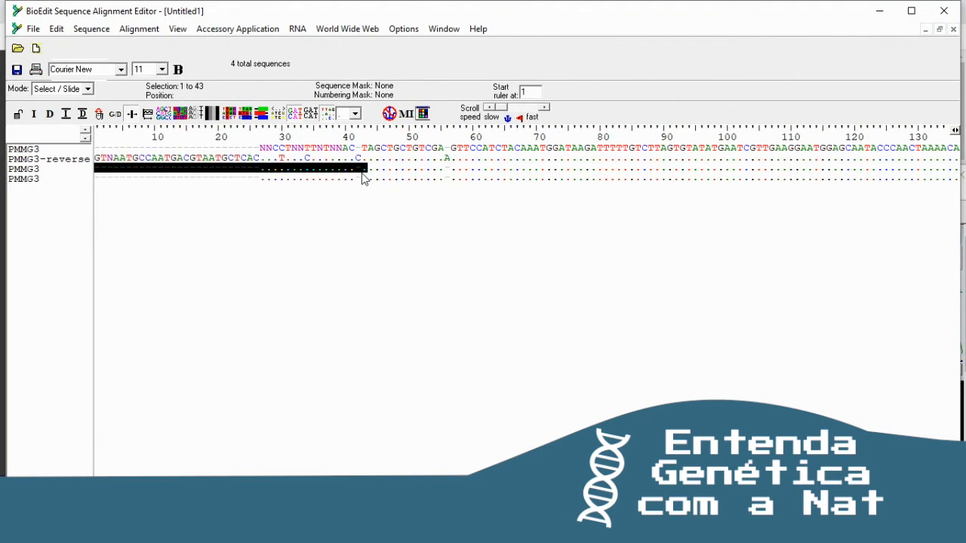
{"action": "key", "text": "ctrl+z"}
{"action": "left_click", "coordinate": [314, 204]}
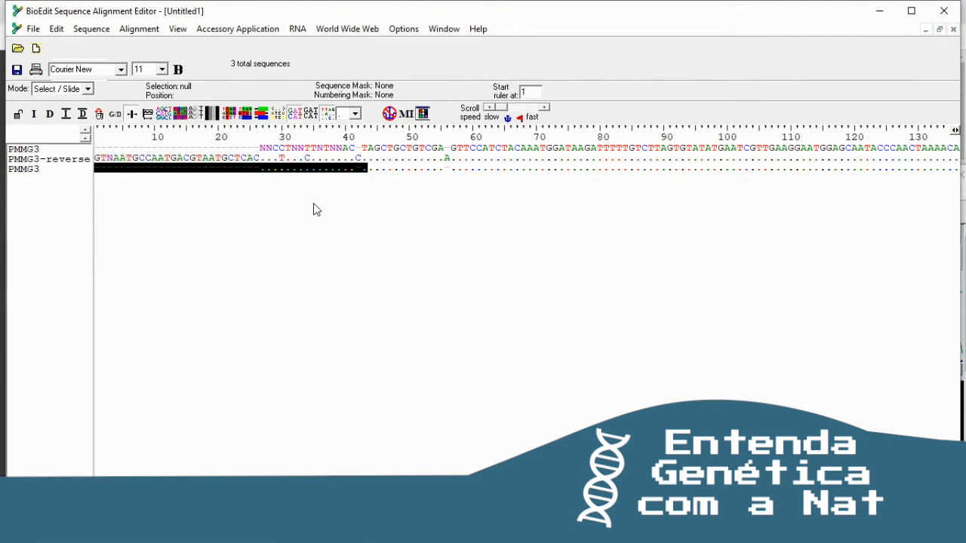
Switch the alignment to Edit mode with Insert as the typing behaviour.
{"action": "left_click", "coordinate": [98, 159]}
{"action": "left_click", "coordinate": [181, 219]}
{"action": "left_click", "coordinate": [385, 161]}
{"action": "left_click", "coordinate": [508, 184]}
{"action": "left_click", "coordinate": [87, 90]}
{"action": "left_click", "coordinate": [43, 110]}
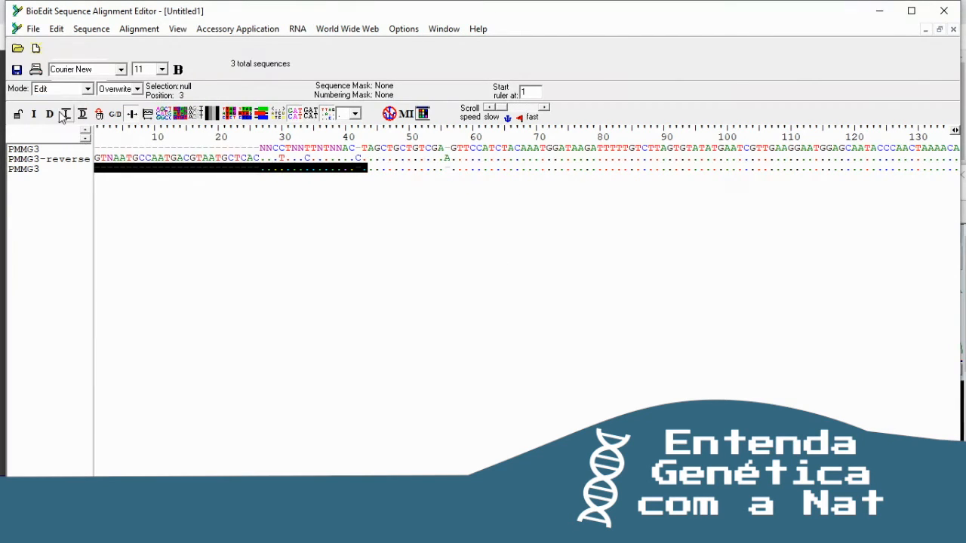
{"action": "left_click", "coordinate": [138, 89]}
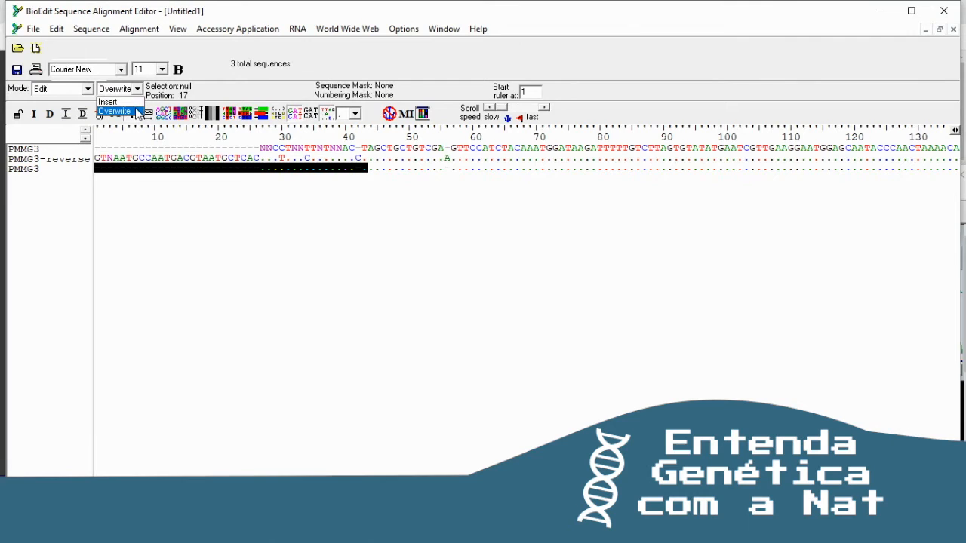
{"action": "left_click", "coordinate": [132, 98]}
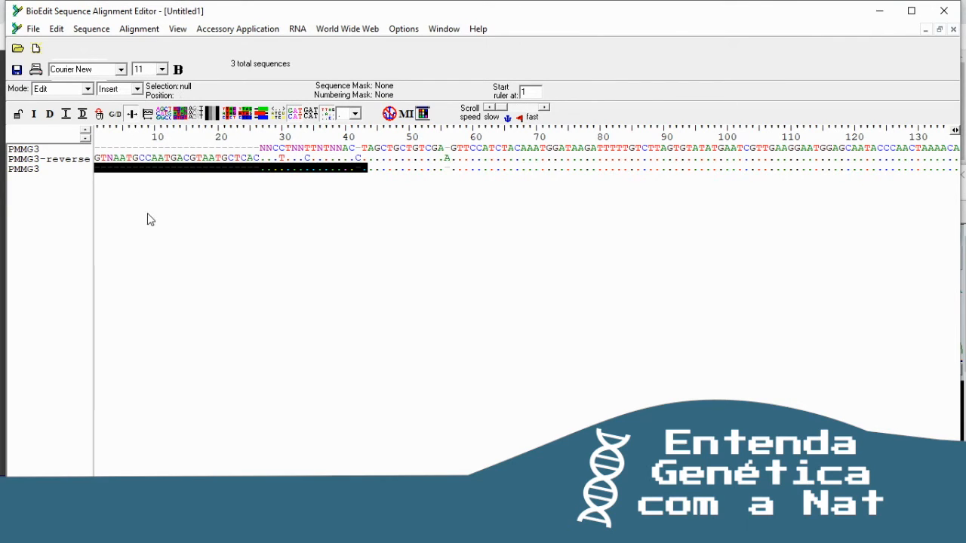
Try to replace the start of the third sequence with positions 1 to 42 of the reverse sequence, and undo the paste.
{"action": "left_click", "coordinate": [99, 160]}
{"action": "left_click_drag", "start_coordinate": [138, 158], "coordinate": [362, 162]}
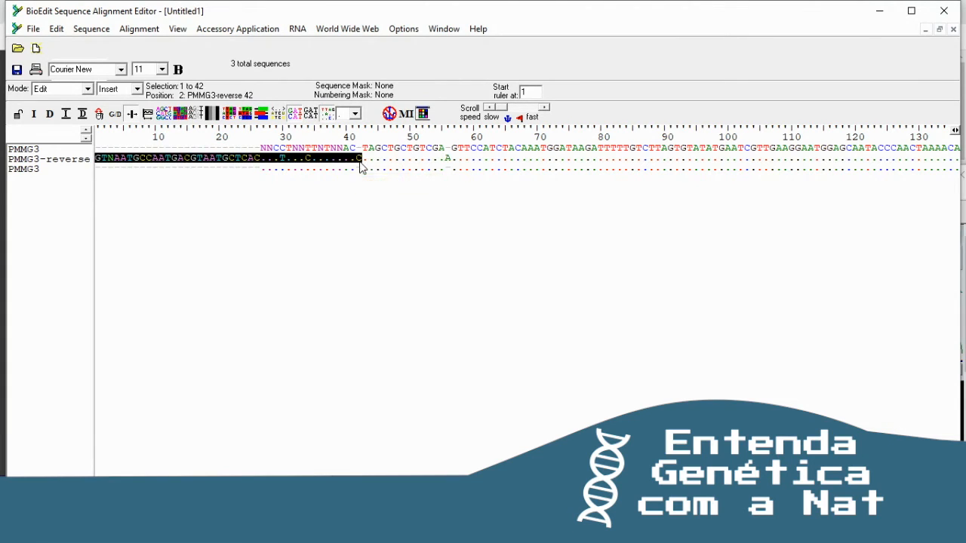
{"action": "left_click_drag", "start_coordinate": [97, 169], "coordinate": [363, 173]}
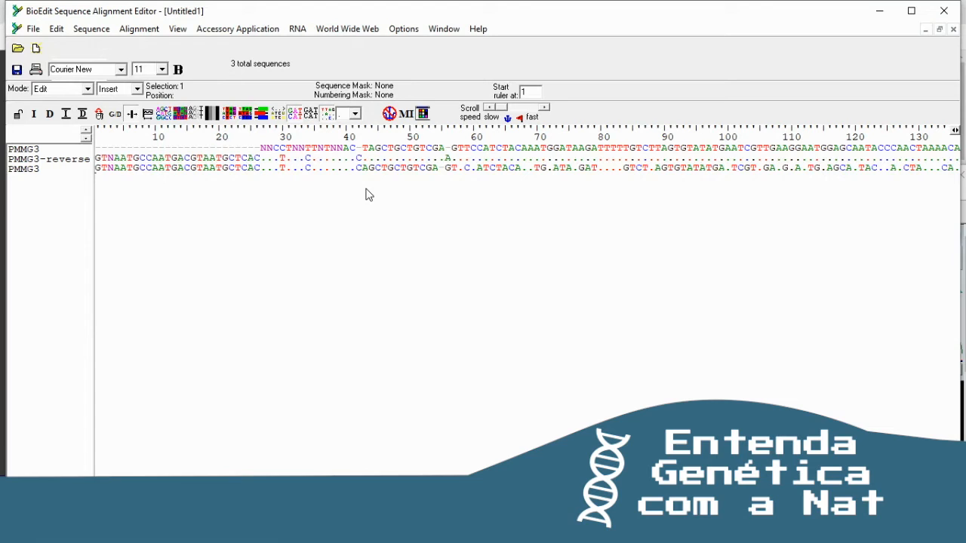
{"action": "key", "text": "ctrl+z"}
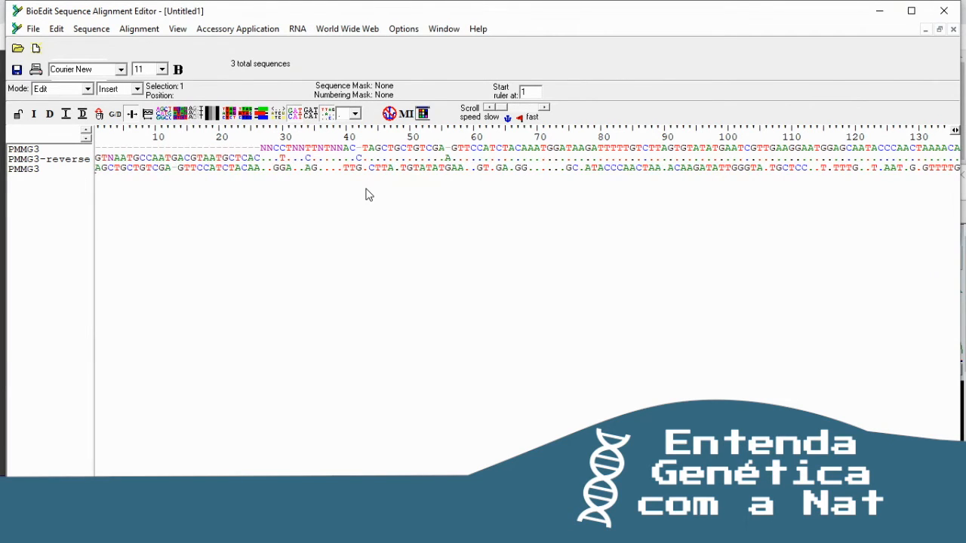
Delete the third sequence, the altered PMMG3 copy below the reverse sequence.
{"action": "left_click", "coordinate": [48, 172]}
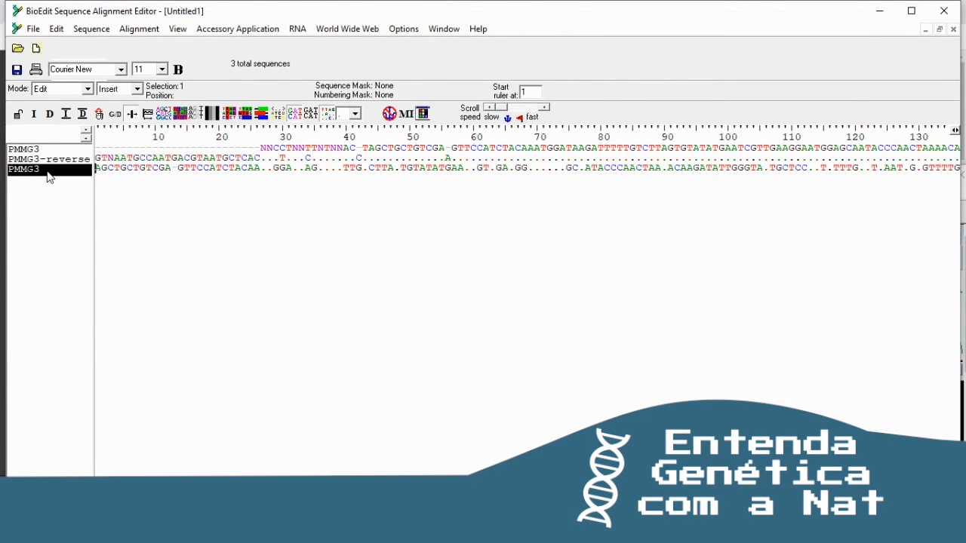
{"action": "right_click", "coordinate": [48, 176]}
{"action": "left_click", "coordinate": [100, 141]}
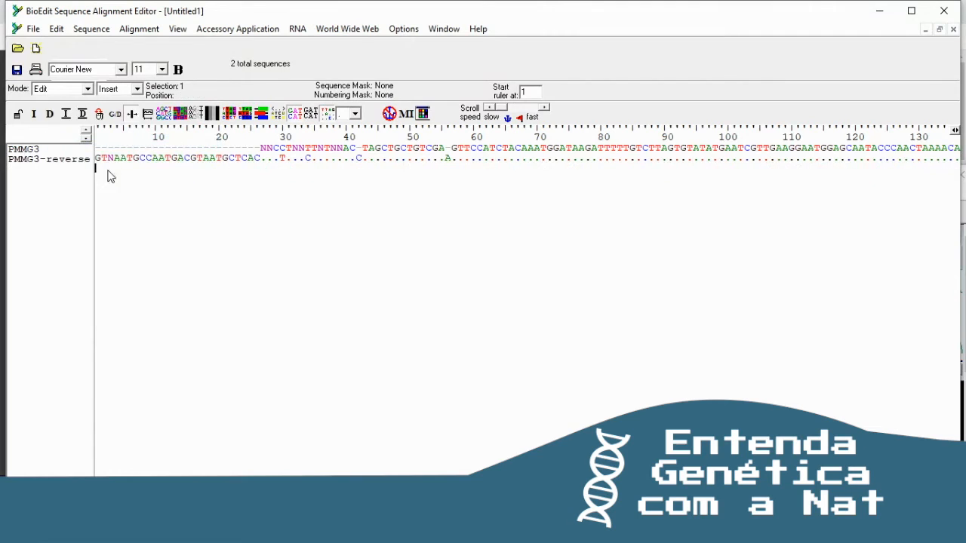
Duplicate the PMMG3-reverse sequence as a third row below the original.
{"action": "left_click", "coordinate": [32, 160]}
{"action": "right_click", "coordinate": [32, 160]}
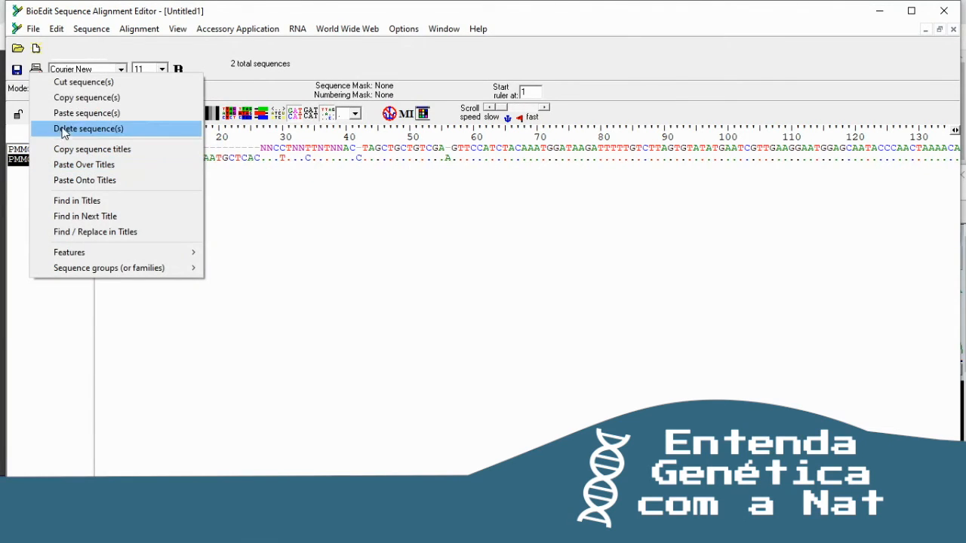
{"action": "left_click", "coordinate": [70, 99]}
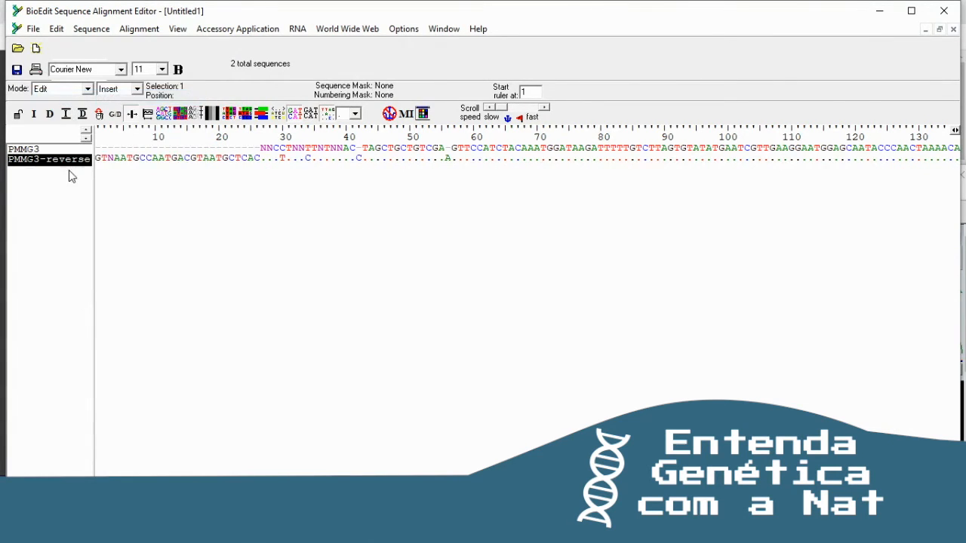
{"action": "right_click", "coordinate": [59, 180]}
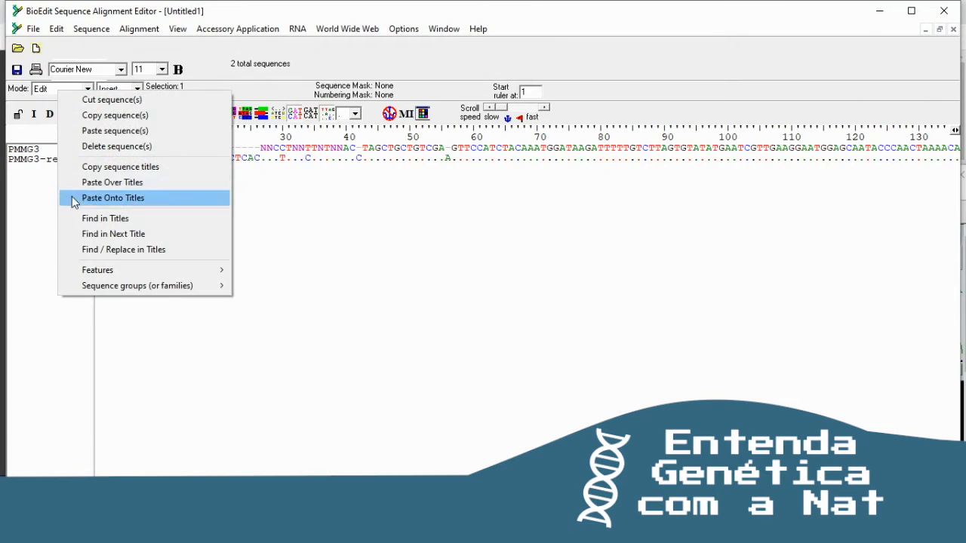
{"action": "left_click", "coordinate": [94, 132]}
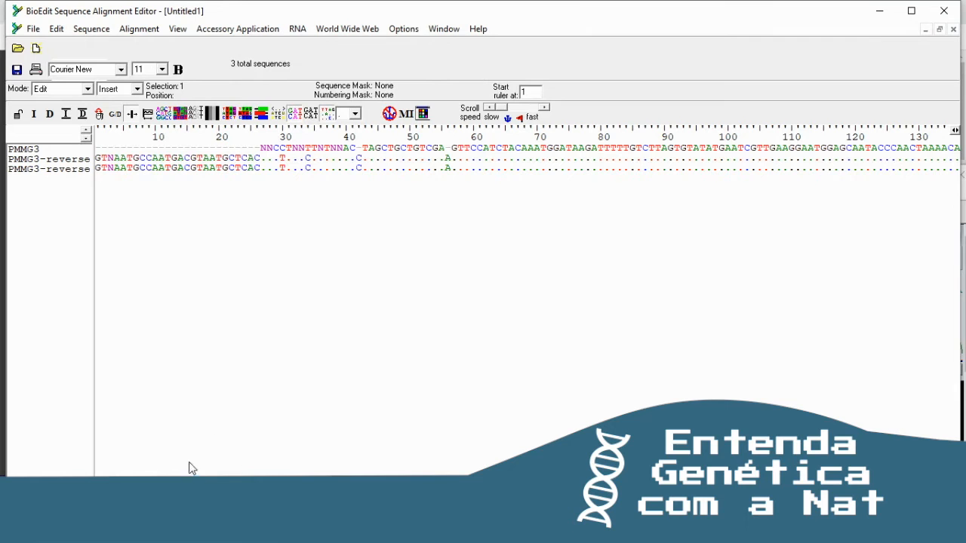
Rename the duplicated reverse sequence in the third row as PMMG3-consenso.
{"action": "left_click_drag", "start_coordinate": [139, 484], "coordinate": [965, 418]}
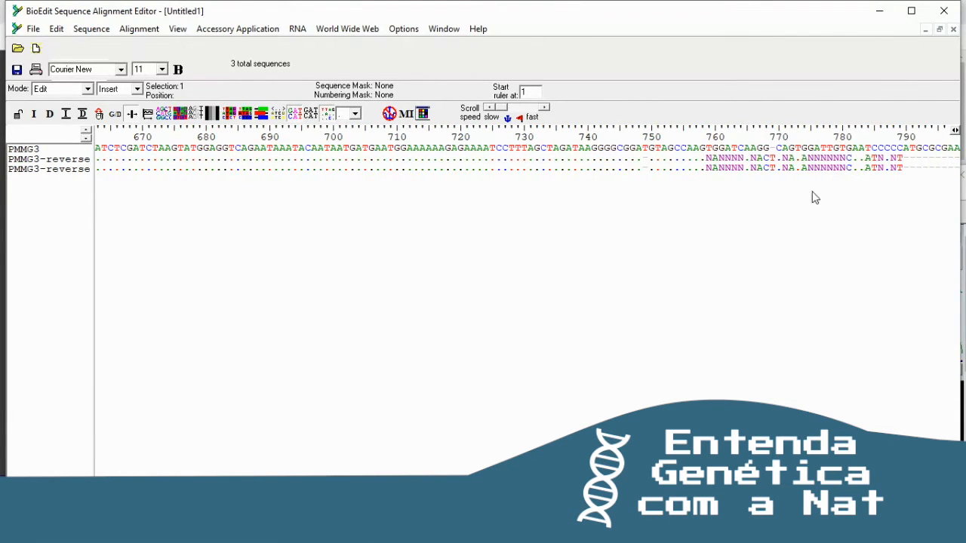
{"action": "left_click_drag", "start_coordinate": [708, 149], "coordinate": [902, 155]}
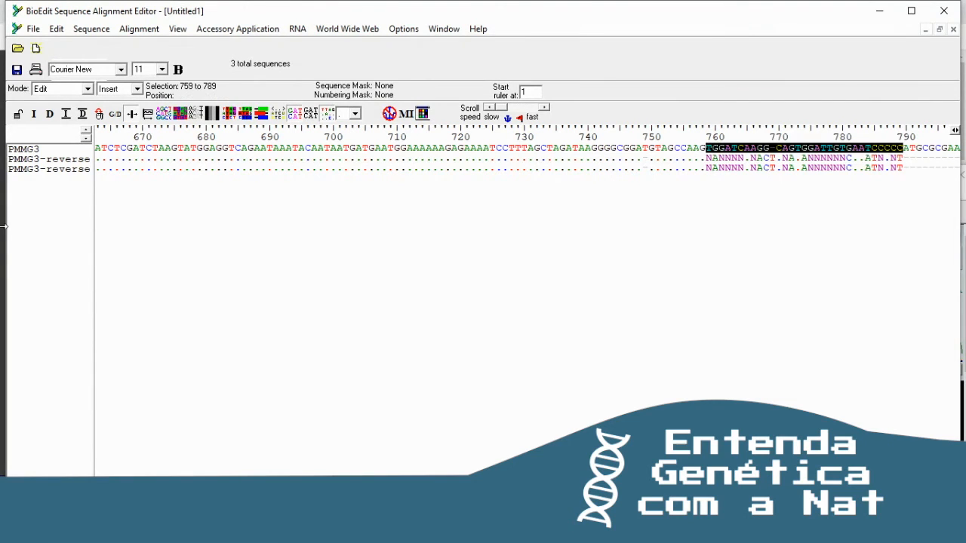
{"action": "left_click", "coordinate": [51, 170]}
{"action": "left_click", "coordinate": [50, 171]}
{"action": "left_click_drag", "start_coordinate": [47, 171], "coordinate": [179, 187]}
{"action": "type", "text": "conse"}
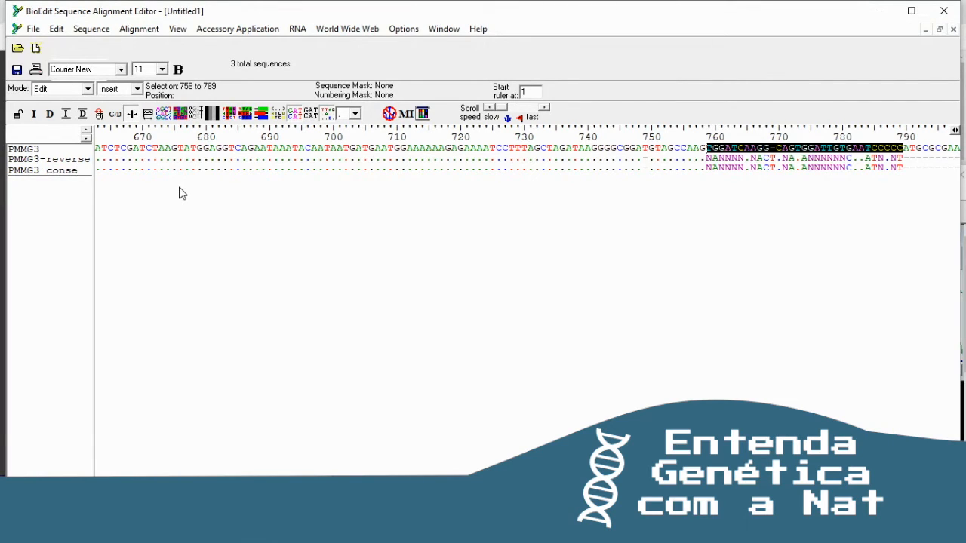
{"action": "type", "text": "no"}
{"action": "key", "text": "BackSpace"}
{"action": "type", "text": "so"}
{"action": "left_click", "coordinate": [552, 267]}
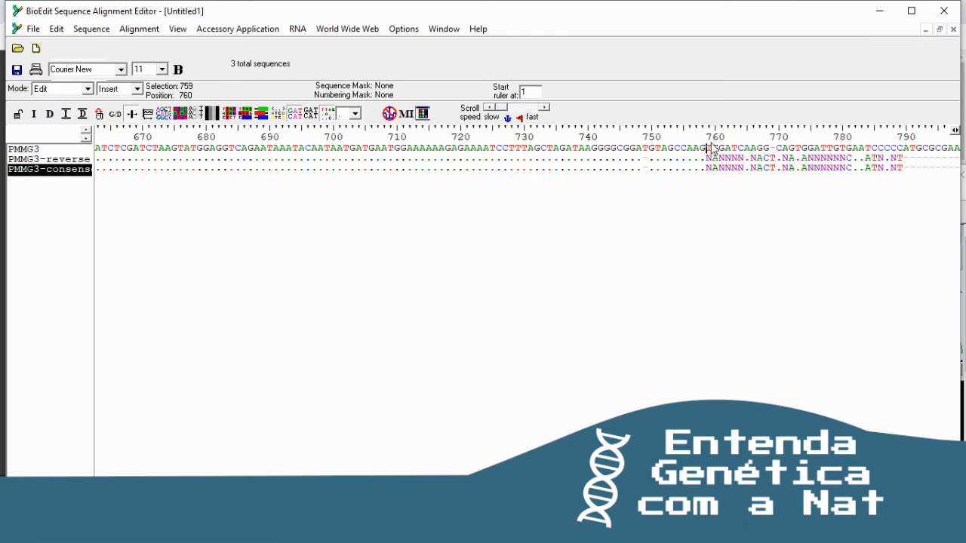
Replace the end of the consensus sequence from position 759 with the forward PMMG3 bases starting at the same position.
{"action": "left_click_drag", "start_coordinate": [711, 151], "coordinate": [961, 151]}
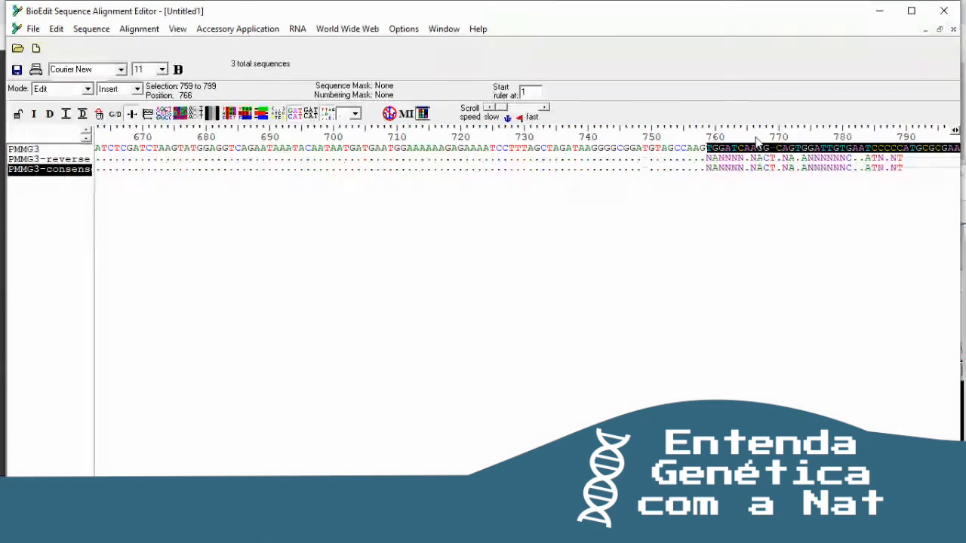
{"action": "right_click", "coordinate": [725, 151]}
{"action": "left_click_drag", "start_coordinate": [731, 149], "coordinate": [960, 148]}
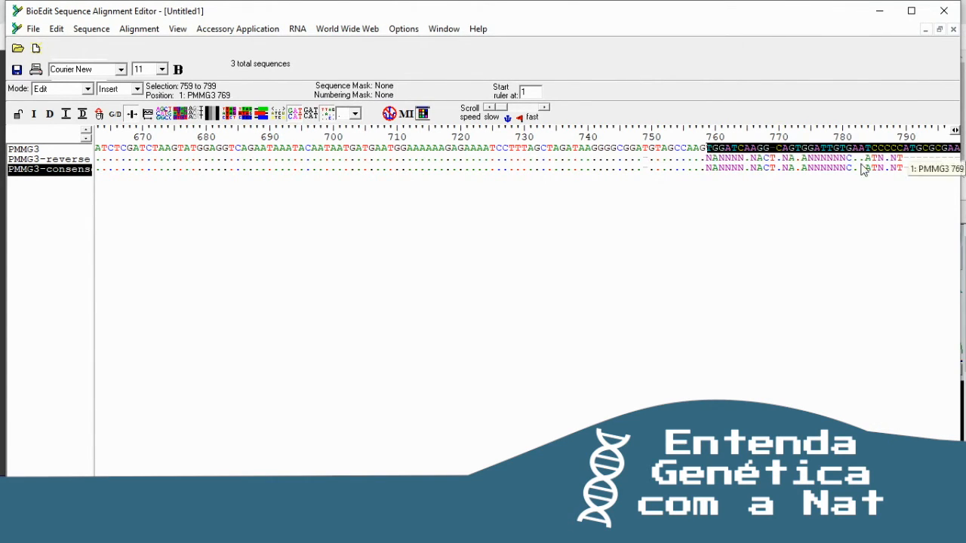
{"action": "left_click_drag", "start_coordinate": [707, 168], "coordinate": [955, 178]}
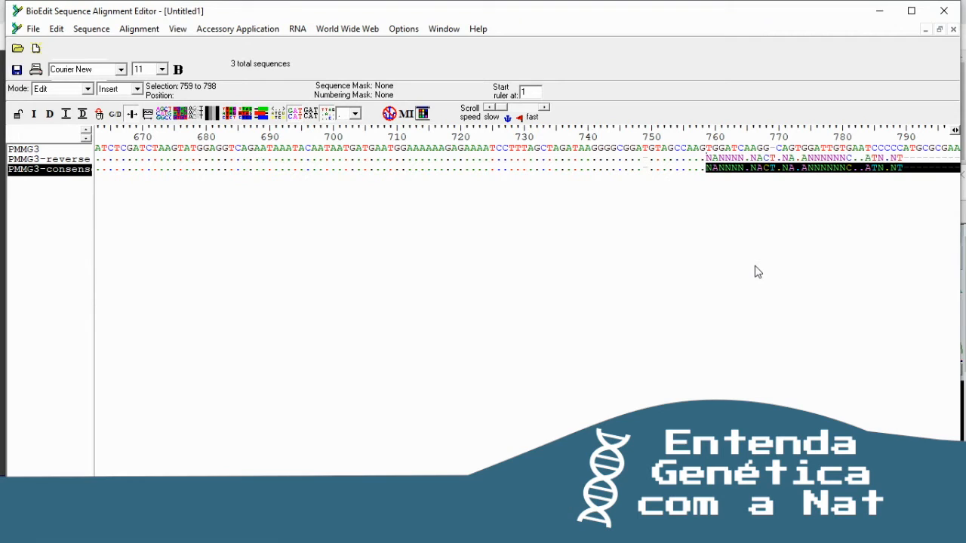
{"action": "key", "text": "Delete"}
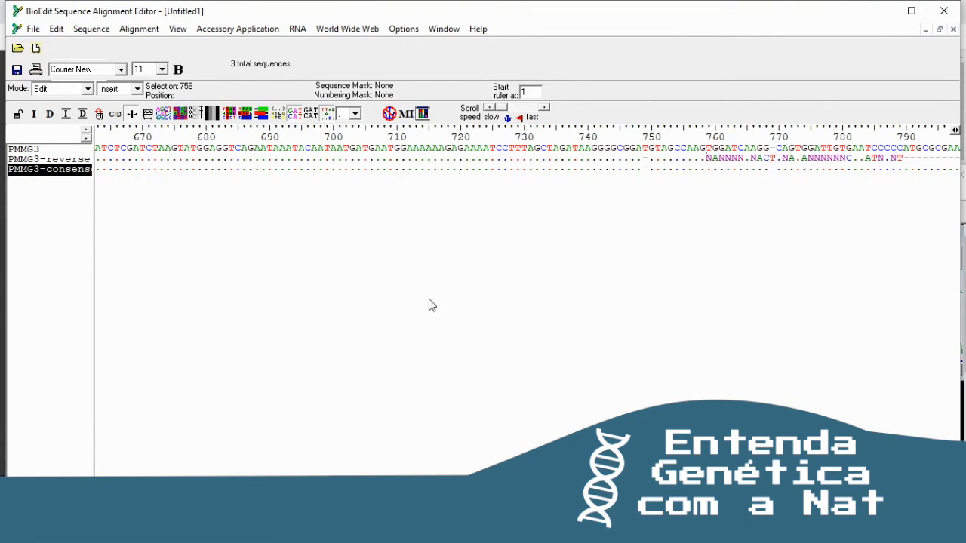
Delete the forward PMMG3 and PMMG3-reverse sequences, keeping only the consensus sequence in the alignment.
{"action": "left_click", "coordinate": [44, 150]}
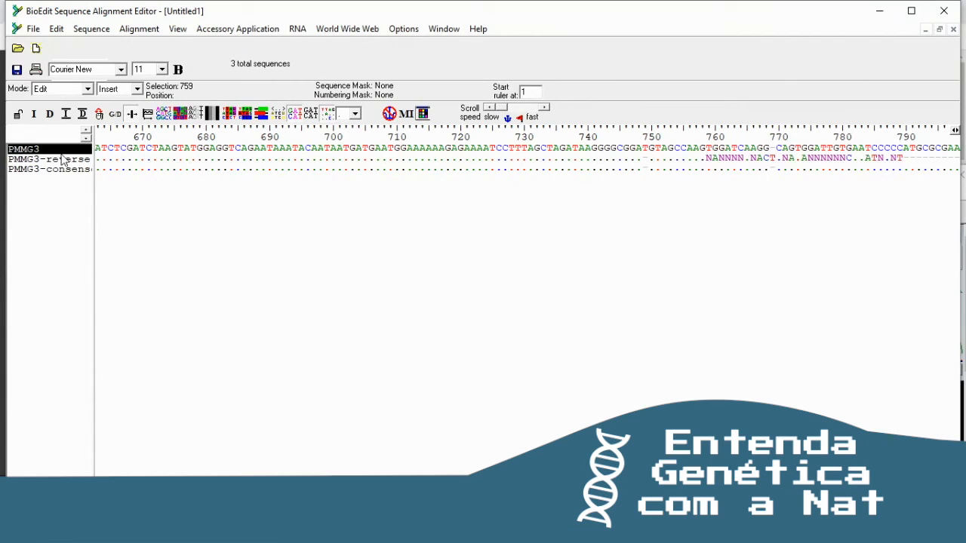
{"action": "left_click", "coordinate": [54, 170]}
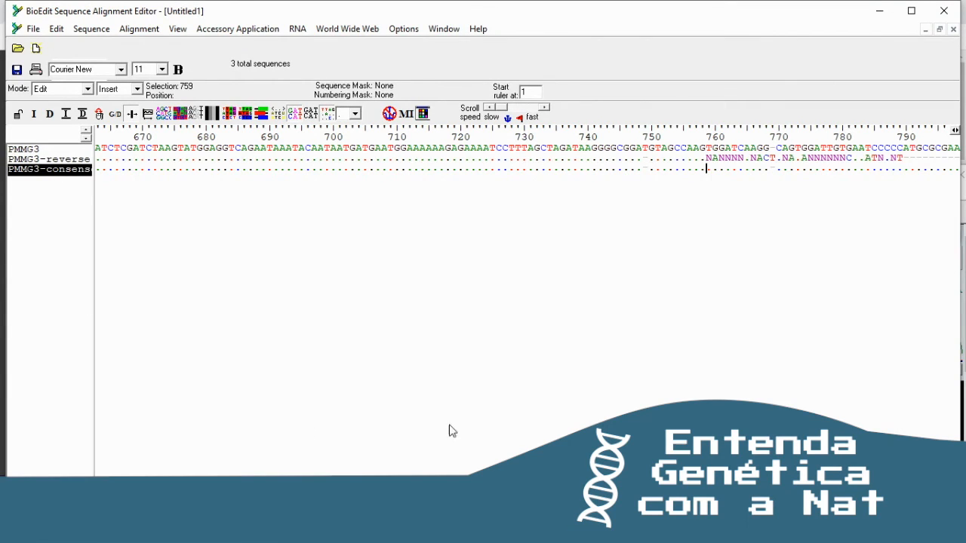
{"action": "left_click", "coordinate": [25, 150]}
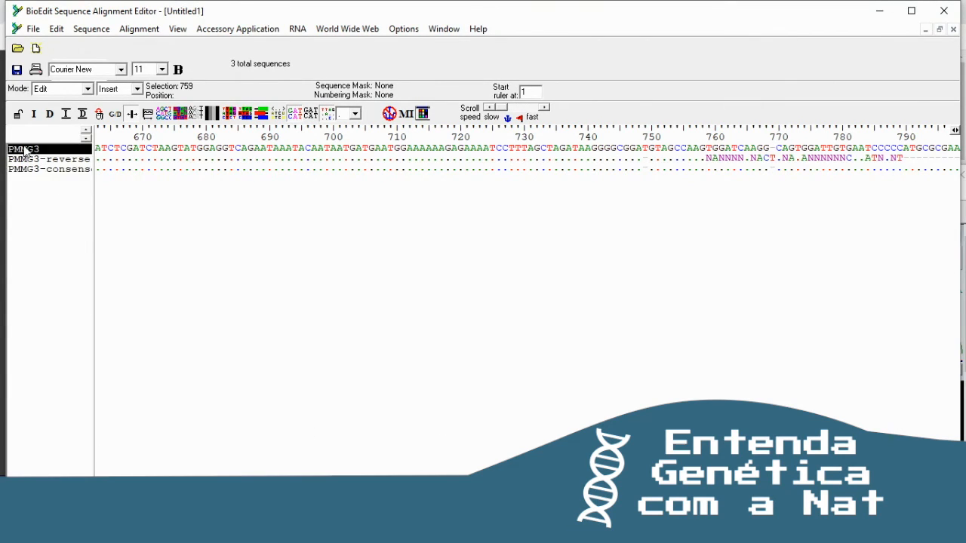
{"action": "right_click", "coordinate": [25, 150]}
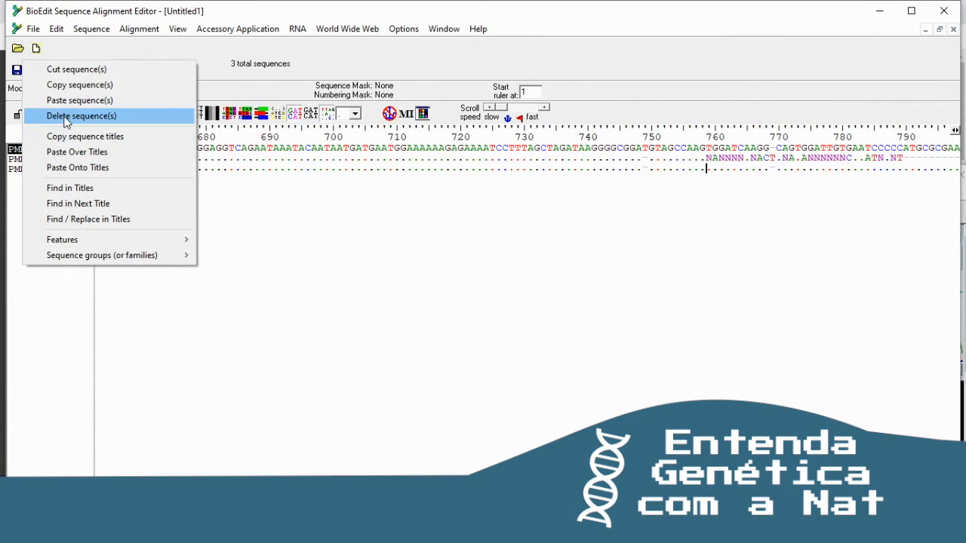
{"action": "left_click", "coordinate": [67, 117]}
{"action": "right_click", "coordinate": [36, 151]}
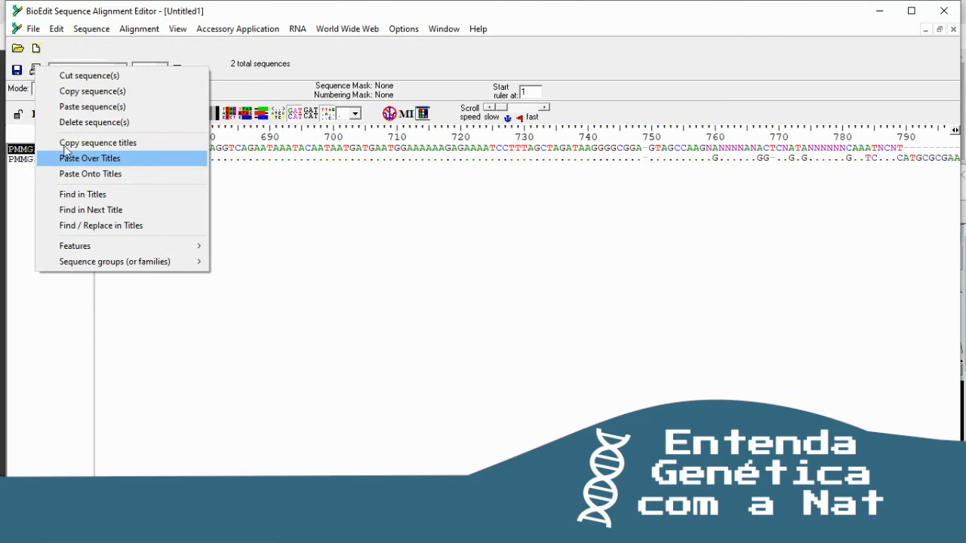
{"action": "left_click", "coordinate": [66, 123]}
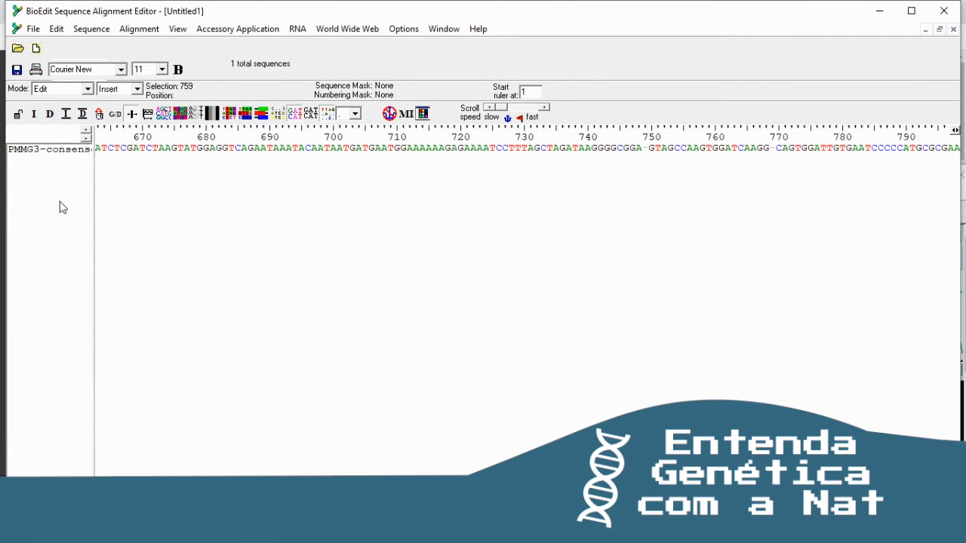
{"action": "scroll", "coordinate": [527, 302], "scroll_direction": "left", "scroll_amount": 20}
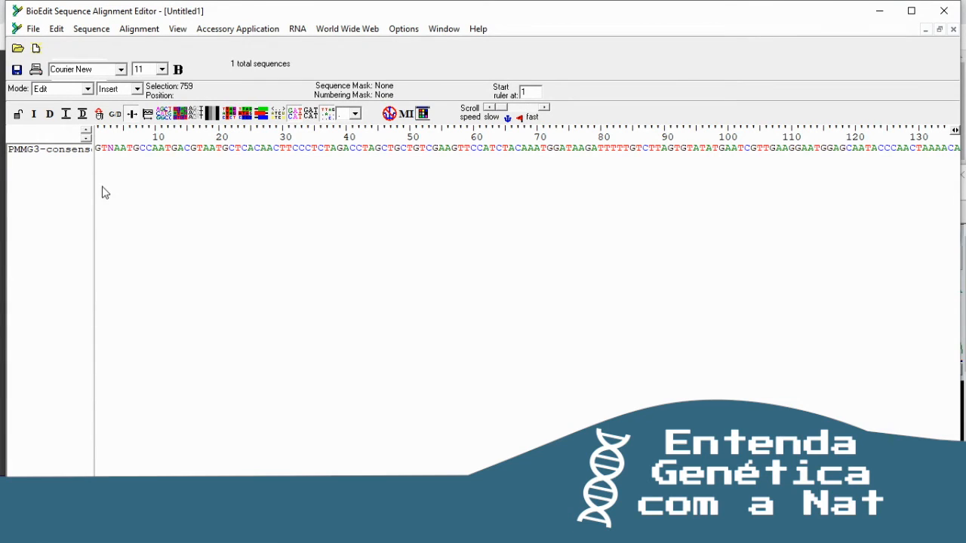
{"action": "left_click", "coordinate": [110, 149]}
{"action": "left_click", "coordinate": [33, 29]}
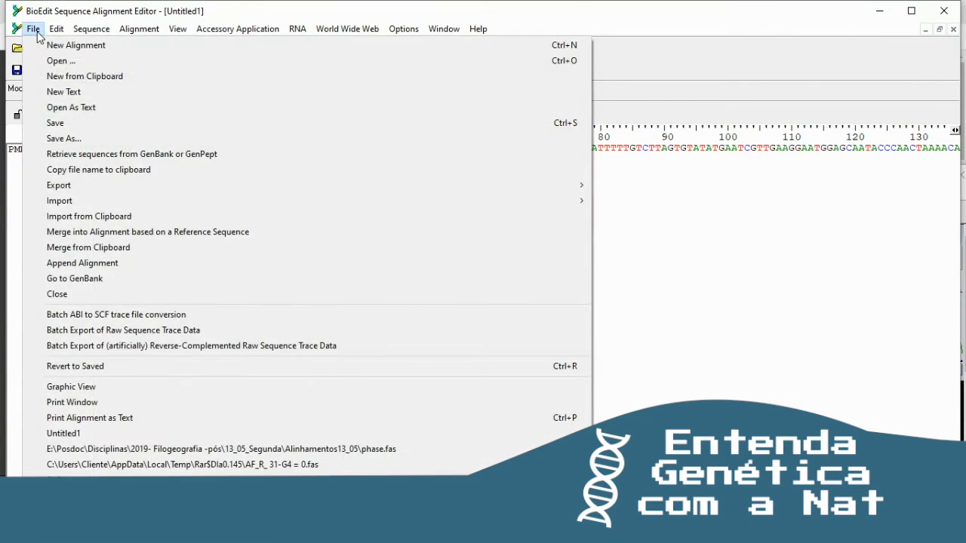
{"action": "left_click", "coordinate": [63, 139]}
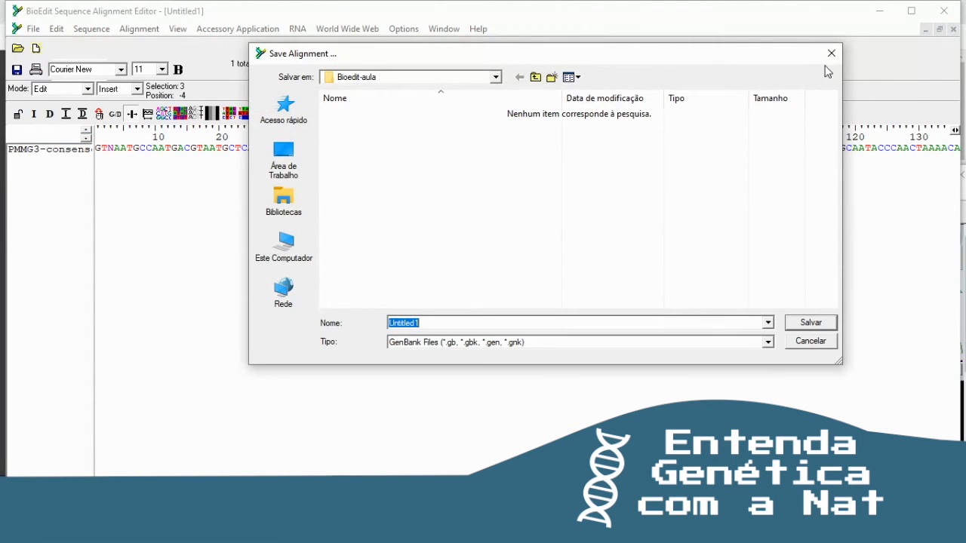
{"action": "left_click", "coordinate": [830, 52]}
{"action": "left_click", "coordinate": [48, 33]}
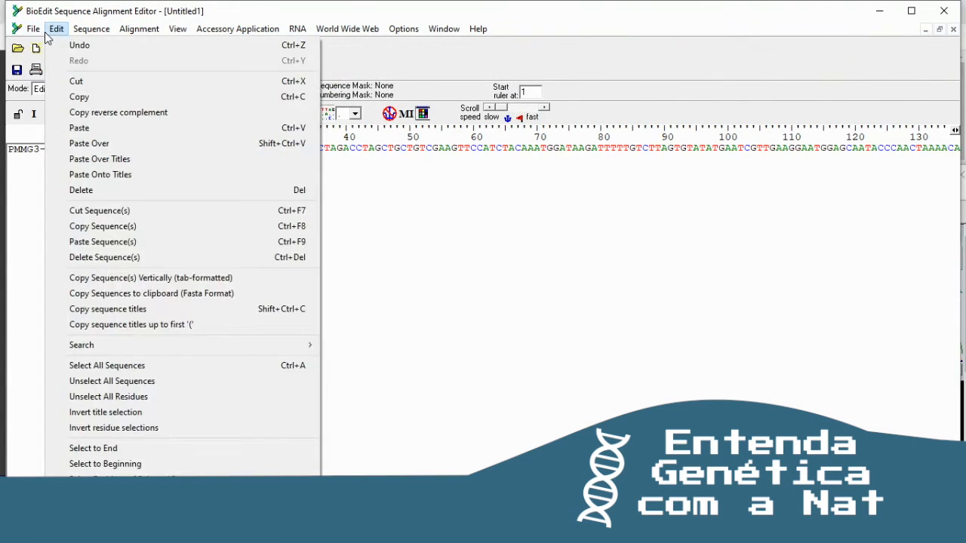
Save the consensus alignment in Fasta format as Exemplo_Aula_ConsensoPMMG3 in the Bioedit-aula folder and close it.
{"action": "mouse_move", "coordinate": [38, 36]}
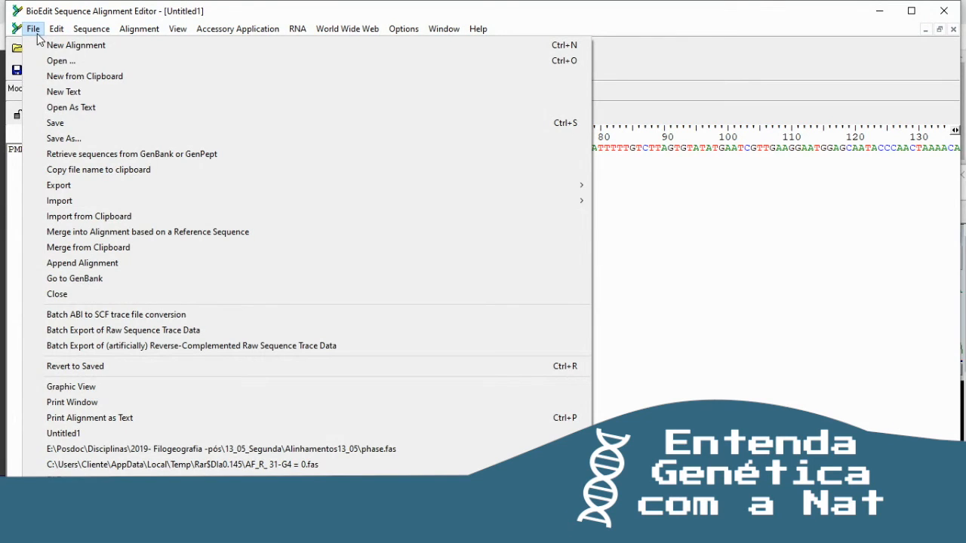
{"action": "left_click", "coordinate": [43, 140]}
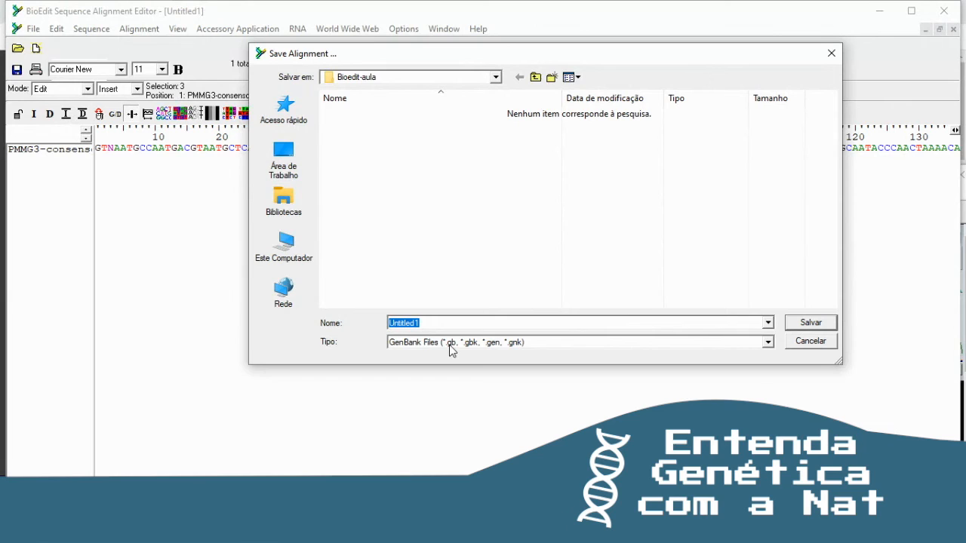
{"action": "left_click", "coordinate": [453, 347]}
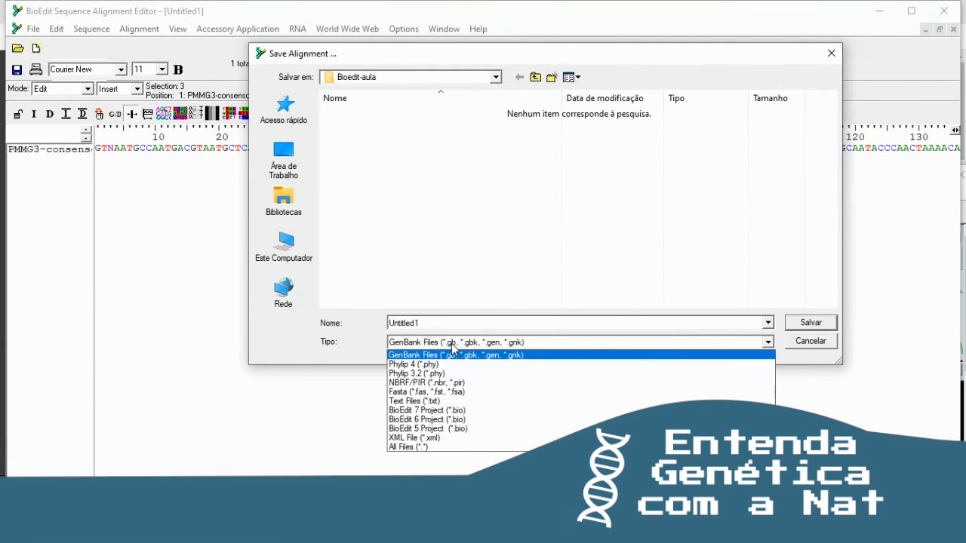
{"action": "left_click", "coordinate": [476, 398]}
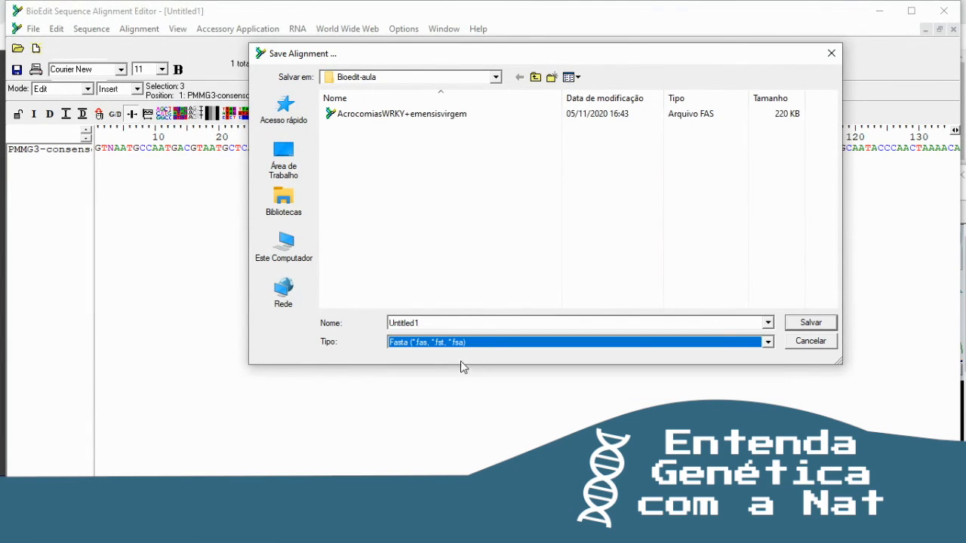
{"action": "left_click", "coordinate": [453, 323]}
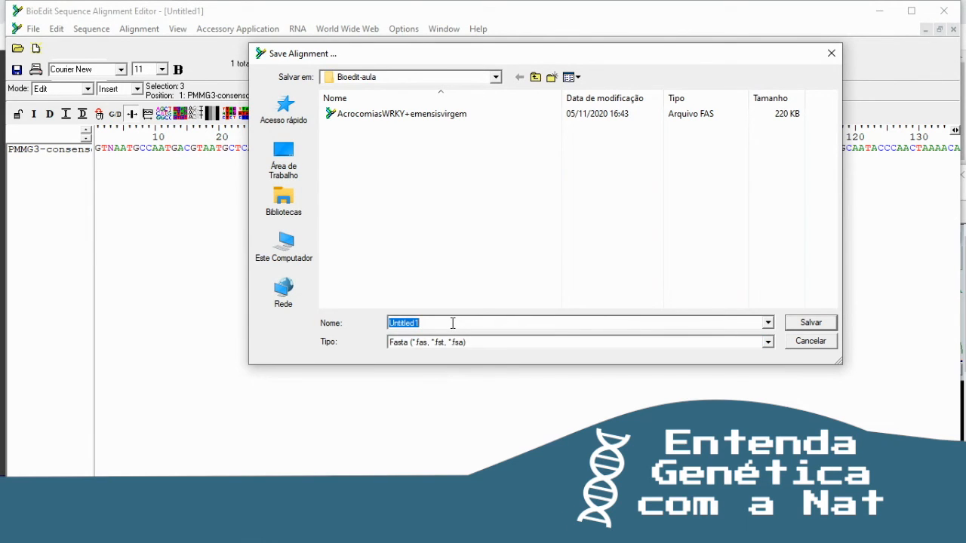
{"action": "type", "text": "Exemplo_Aula_Consen"}
{"action": "type", "text": "oPMMg"}
{"action": "key", "text": "BackSpace"}
{"action": "left_click", "coordinate": [808, 324]}
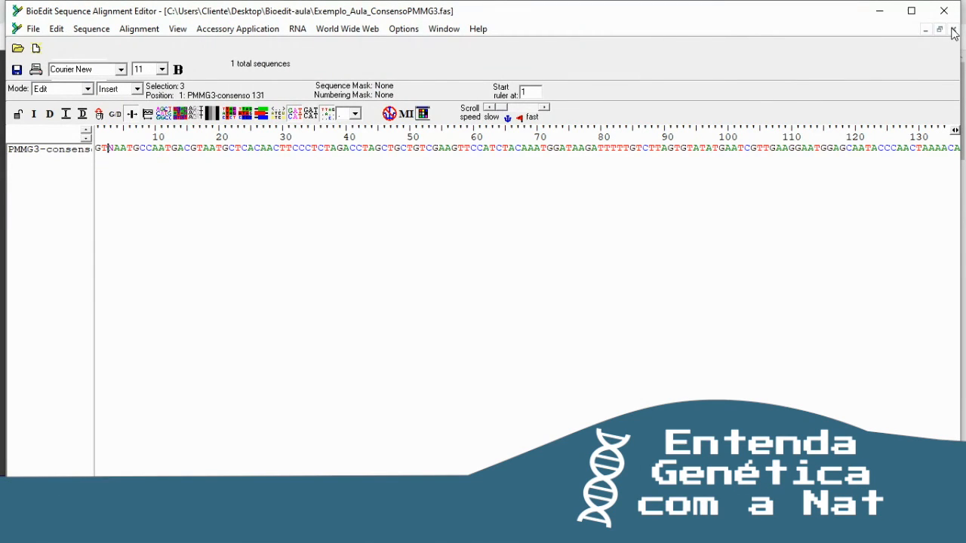
{"action": "left_click", "coordinate": [953, 31]}
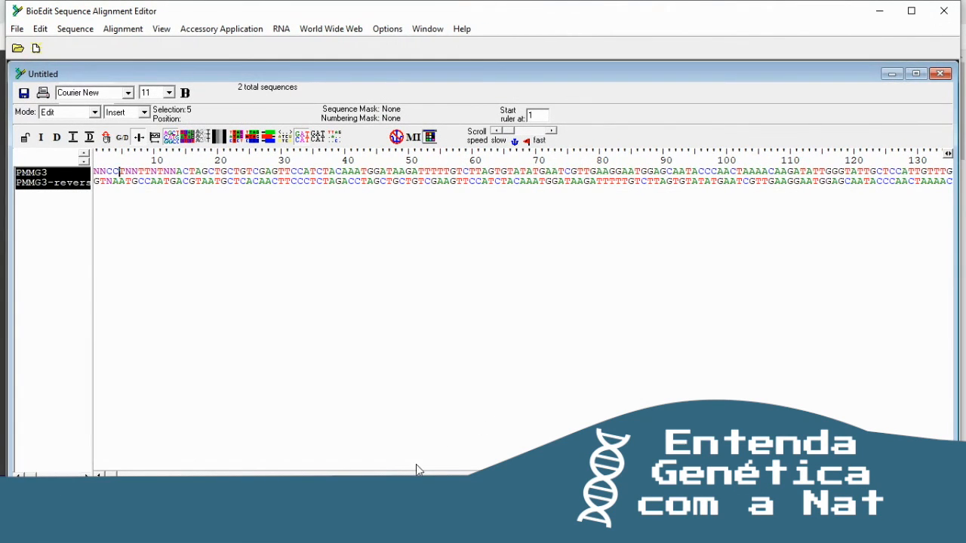
Switch to the Bioedit-aula folder in File Explorer and open Exemplo_Aula_ConsensoPMMG3 with Notepad (Bloco de notas).
{"action": "mouse_move", "coordinate": [390, 472]}
{"action": "left_click", "coordinate": [391, 472]}
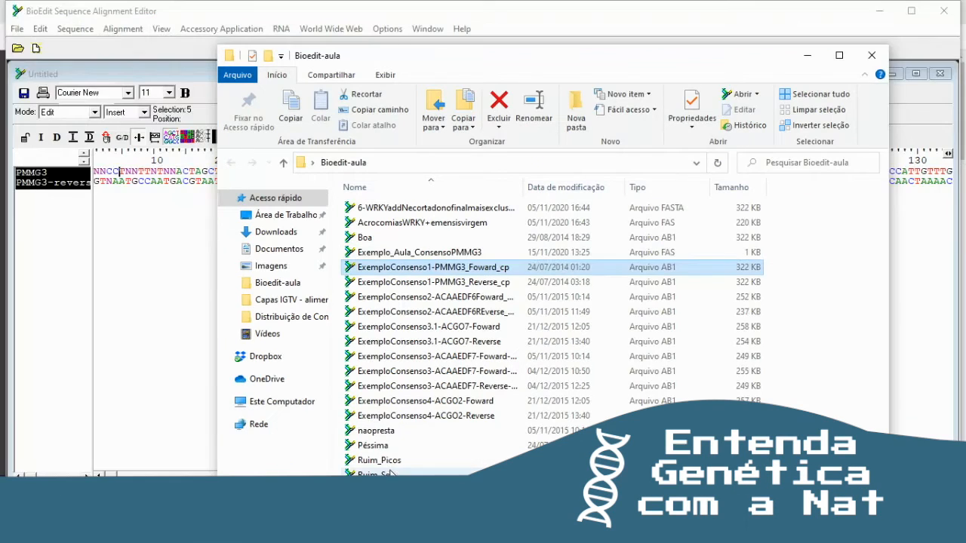
{"action": "left_click", "coordinate": [444, 254]}
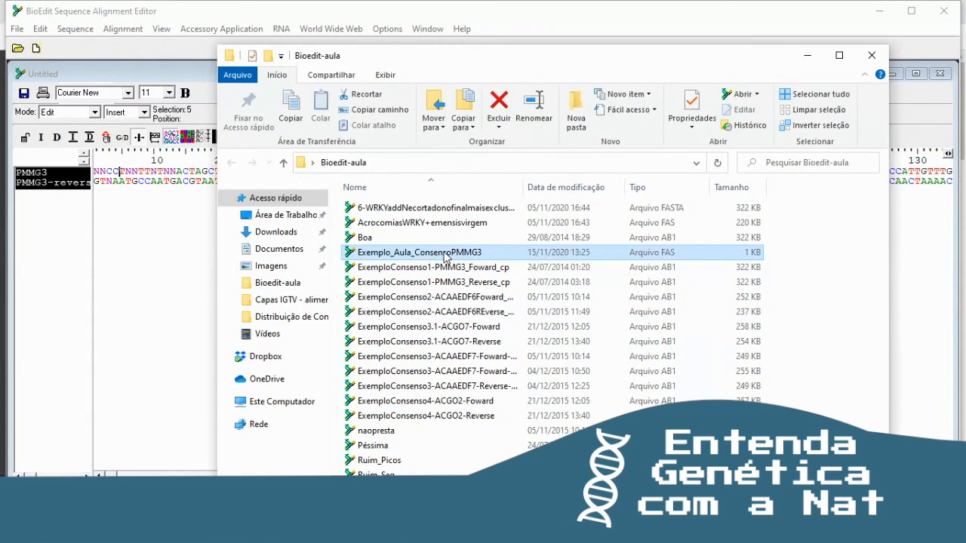
{"action": "right_click", "coordinate": [445, 257]}
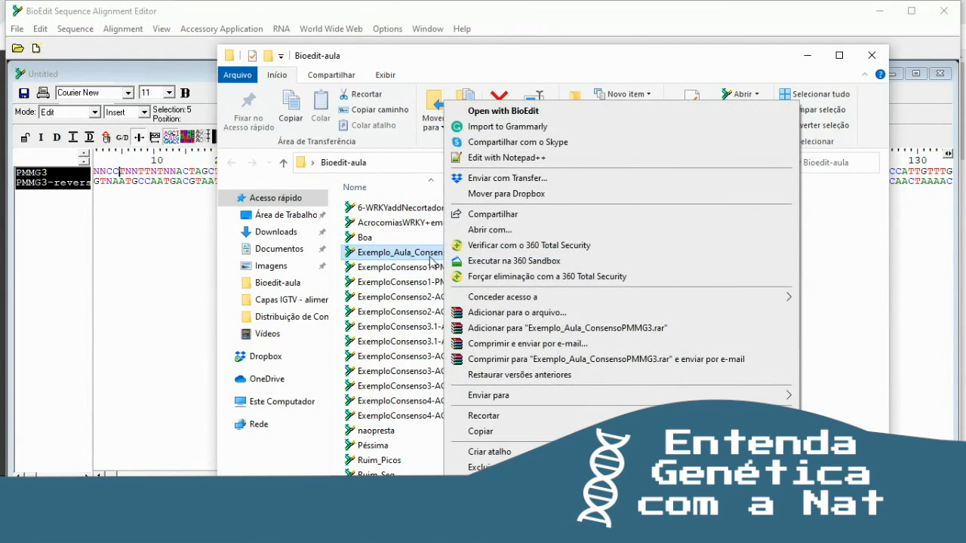
{"action": "left_click", "coordinate": [472, 231]}
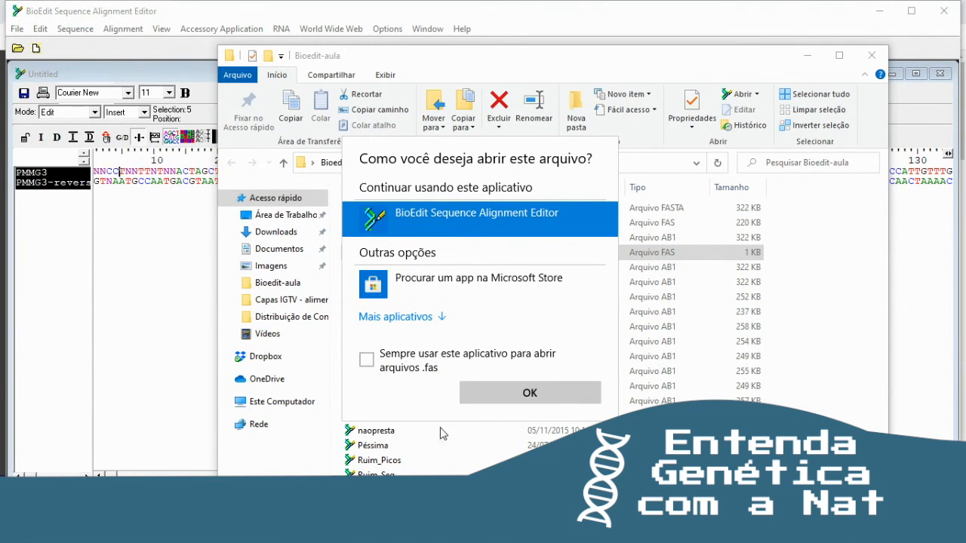
{"action": "left_click", "coordinate": [498, 392]}
{"action": "right_click", "coordinate": [398, 253]}
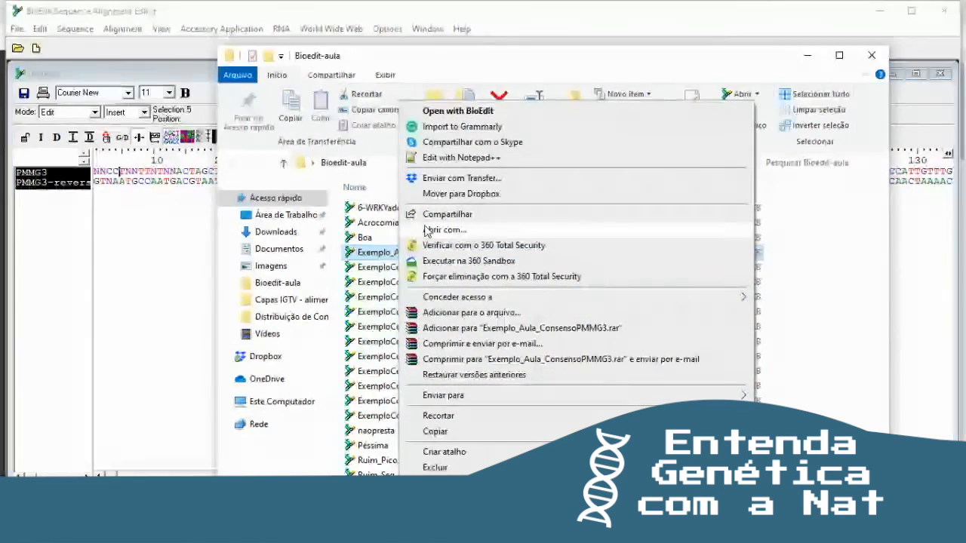
{"action": "left_click", "coordinate": [427, 230]}
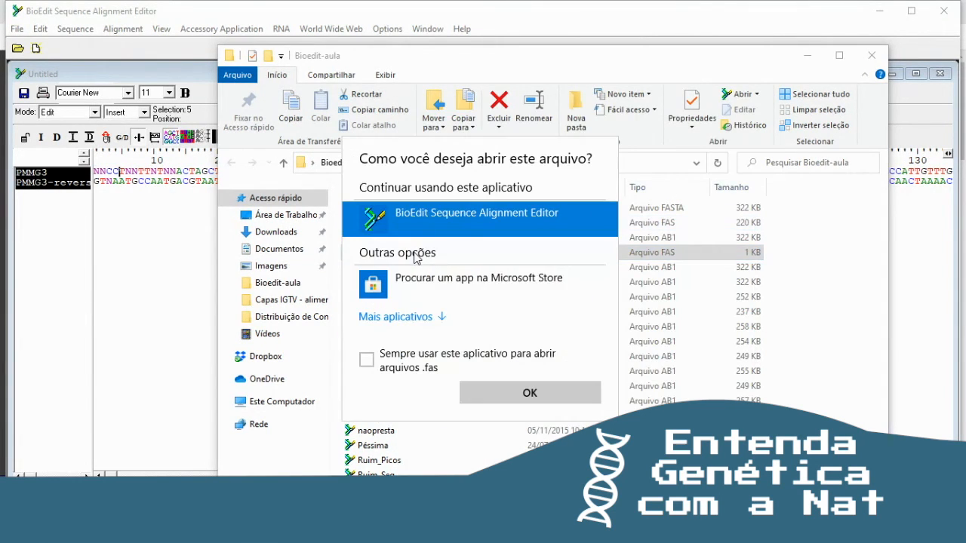
{"action": "left_click", "coordinate": [437, 317]}
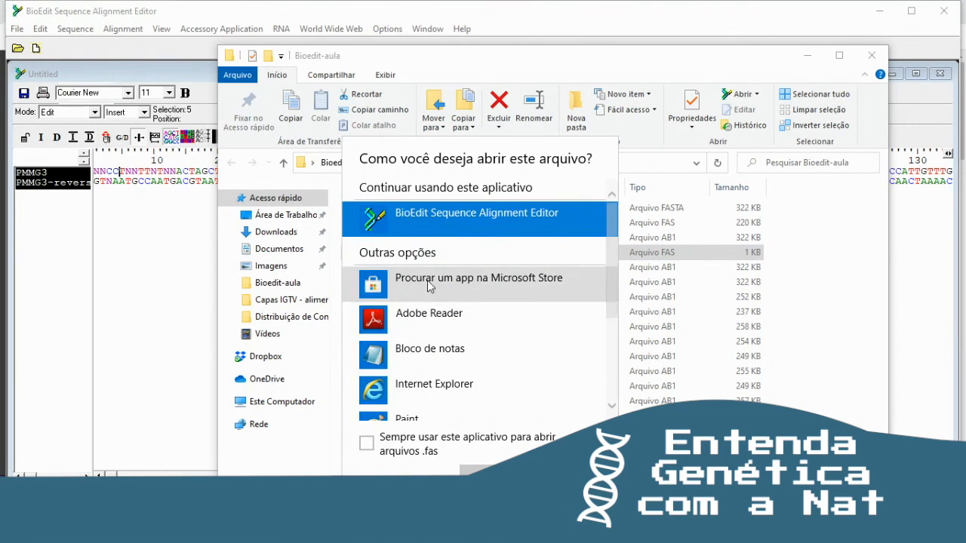
{"action": "left_click", "coordinate": [460, 355]}
{"action": "left_click", "coordinate": [483, 470]}
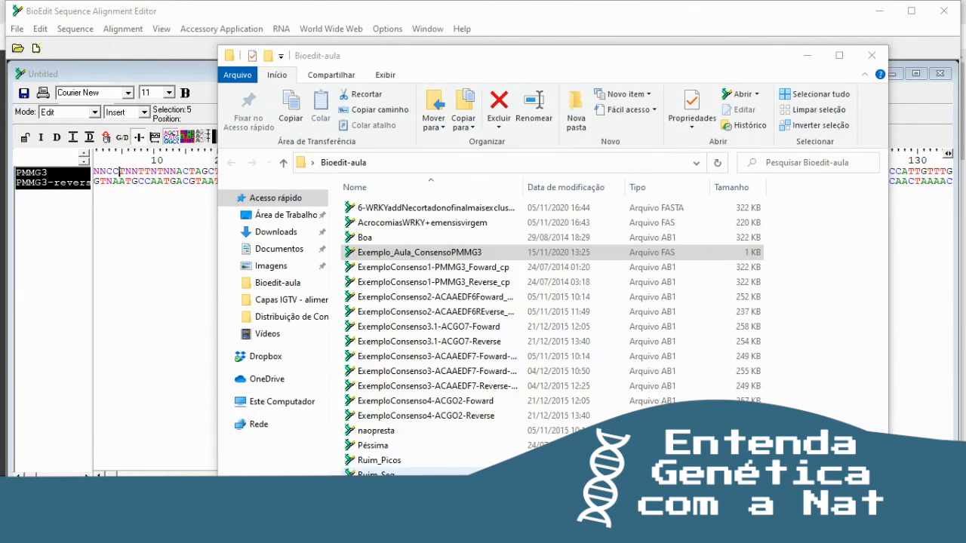
Copy the entire PMMG3-consenso record, including its header line, and paste repeated copies below the original.
{"action": "left_click_drag", "start_coordinate": [219, 352], "coordinate": [117, 172]}
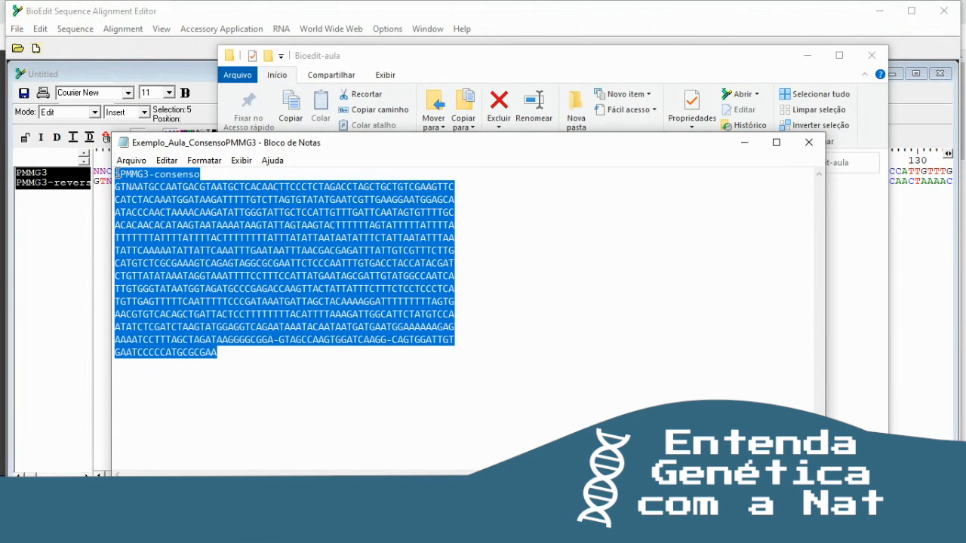
{"action": "left_click", "coordinate": [120, 176]}
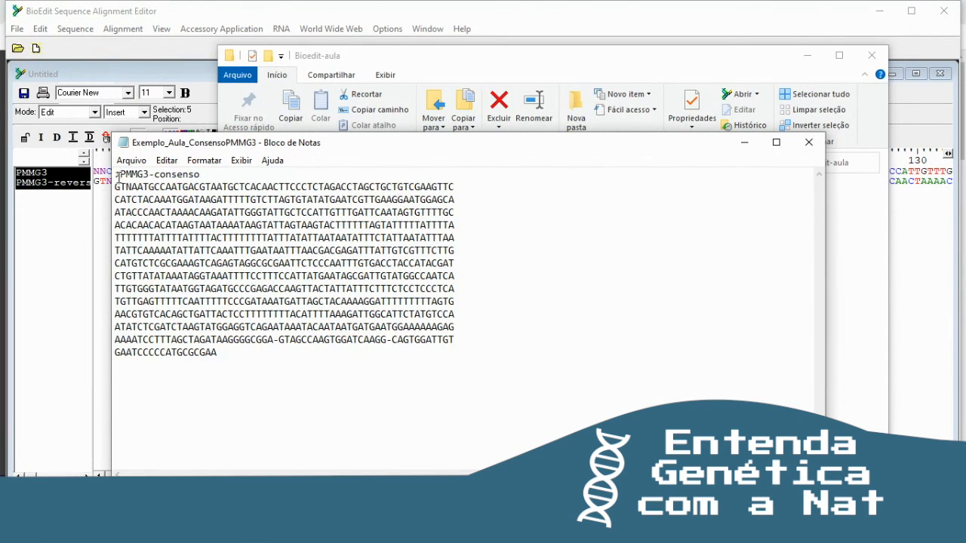
{"action": "left_click_drag", "start_coordinate": [117, 175], "coordinate": [236, 355]}
{"action": "key", "text": "ctrl+c"}
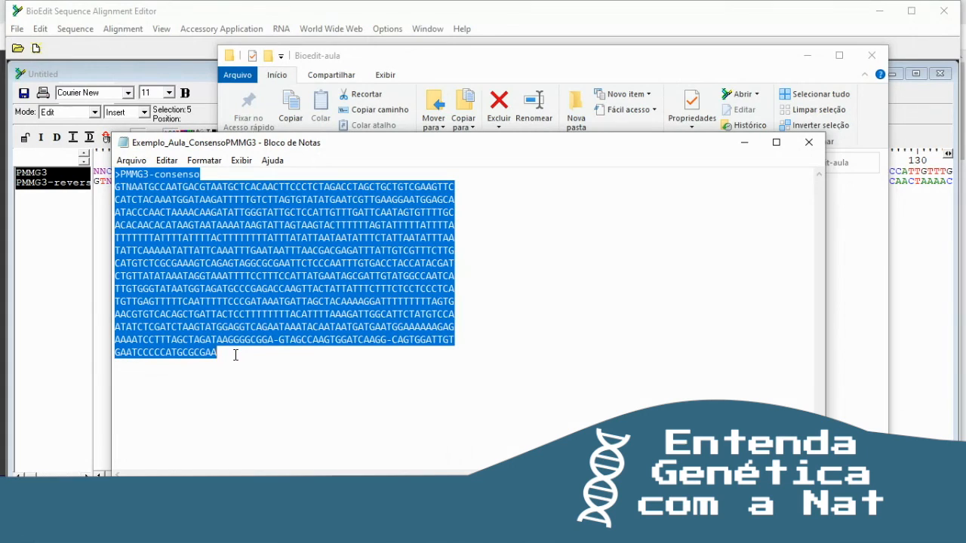
{"action": "left_click", "coordinate": [197, 411]}
{"action": "key", "text": "ctrl+v"}
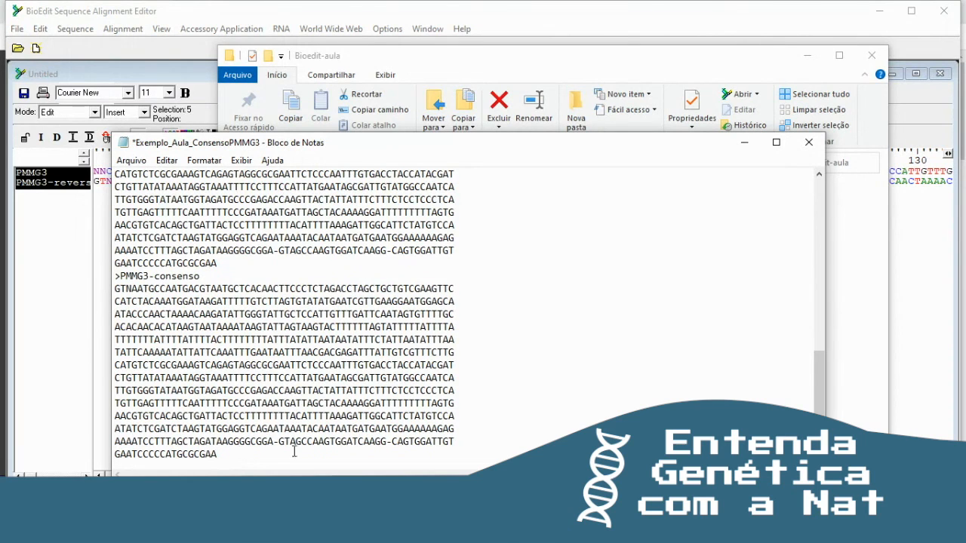
Examine the ">" header marks and sequence blocks of the repeated PMMG3-consenso records, and close the text file.
{"action": "left_click_drag", "start_coordinate": [821, 367], "coordinate": [818, 169]}
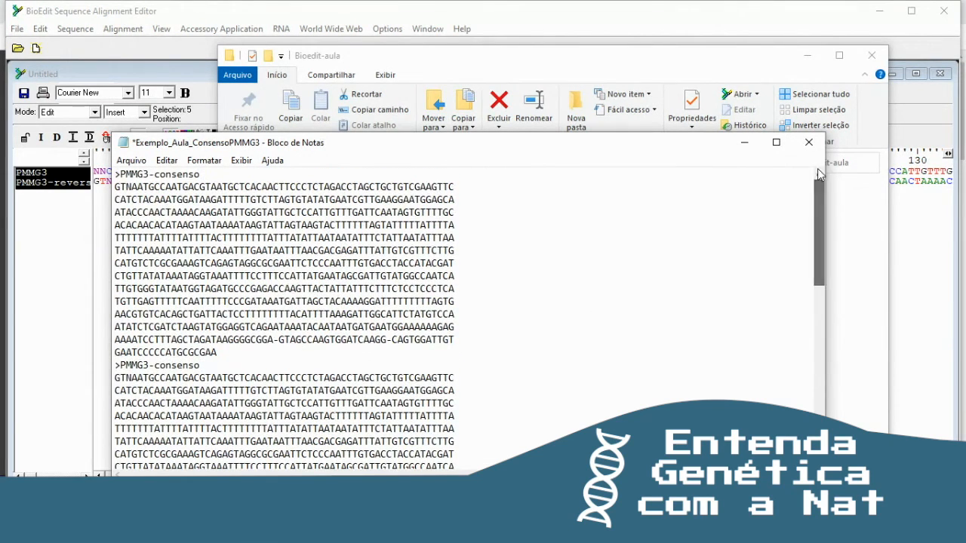
{"action": "left_click_drag", "start_coordinate": [124, 175], "coordinate": [122, 175]}
{"action": "double_click", "coordinate": [118, 175]}
{"action": "double_click", "coordinate": [117, 176]}
{"action": "left_click", "coordinate": [117, 175]}
{"action": "left_click_drag", "start_coordinate": [116, 175], "coordinate": [120, 175]}
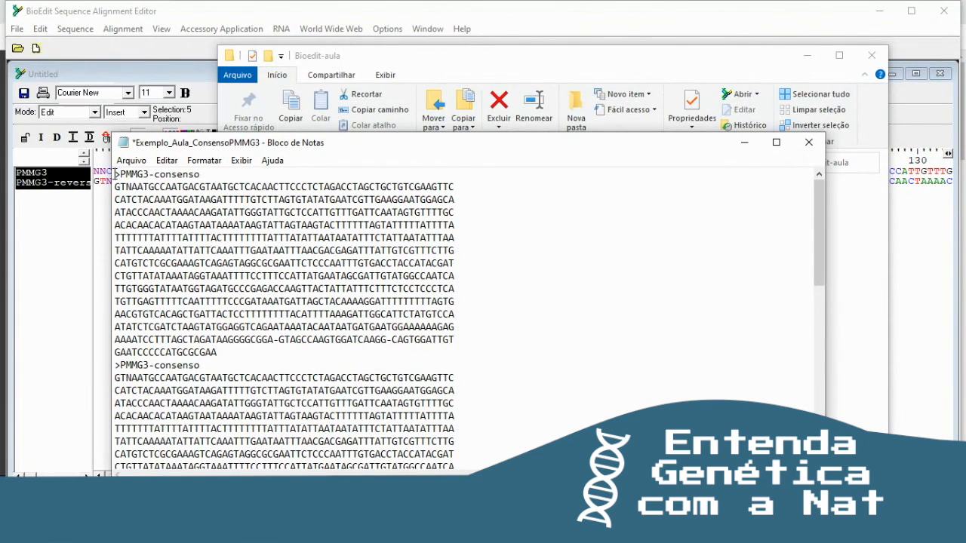
{"action": "left_click_drag", "start_coordinate": [114, 174], "coordinate": [217, 353]}
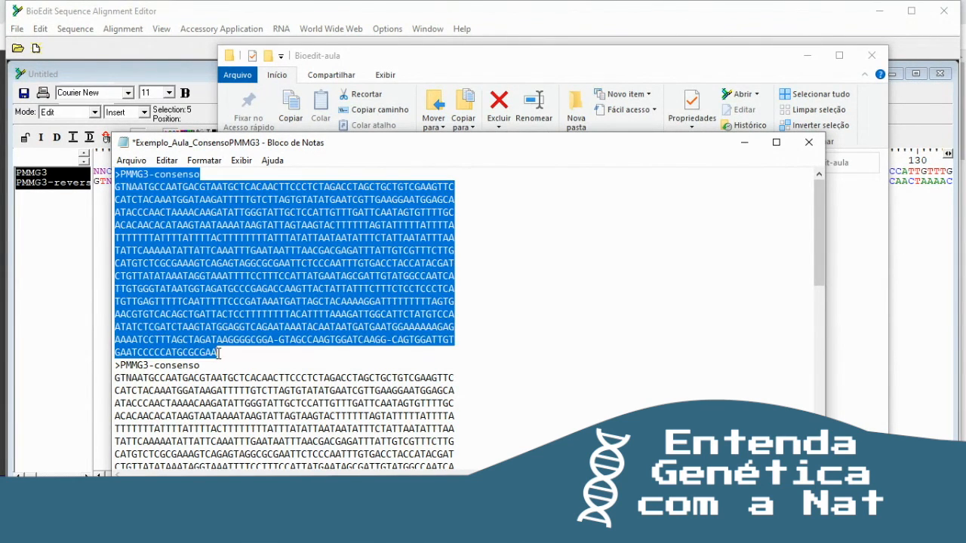
{"action": "left_click", "coordinate": [120, 365]}
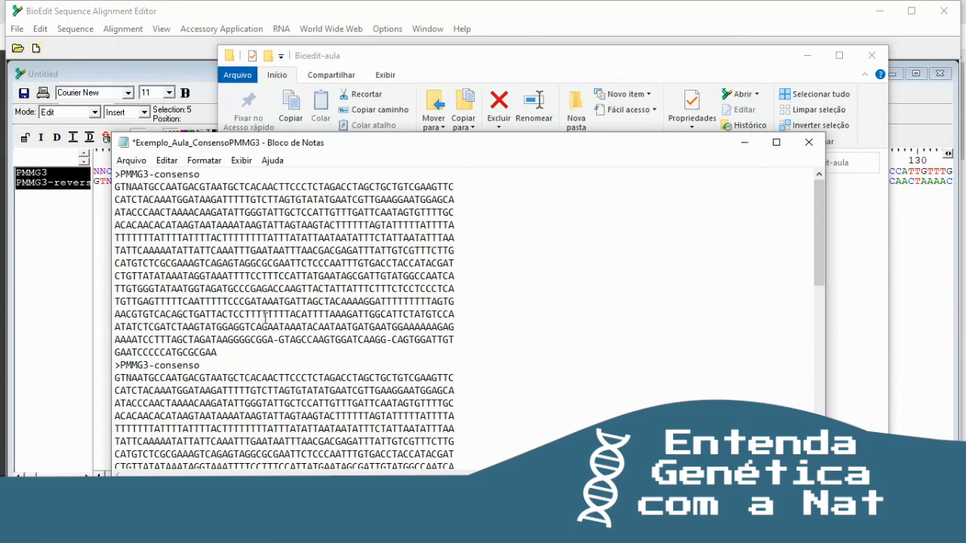
{"action": "left_click_drag", "start_coordinate": [820, 205], "coordinate": [809, 385]}
{"action": "scroll", "coordinate": [325, 257], "scroll_direction": "up", "scroll_amount": 10}
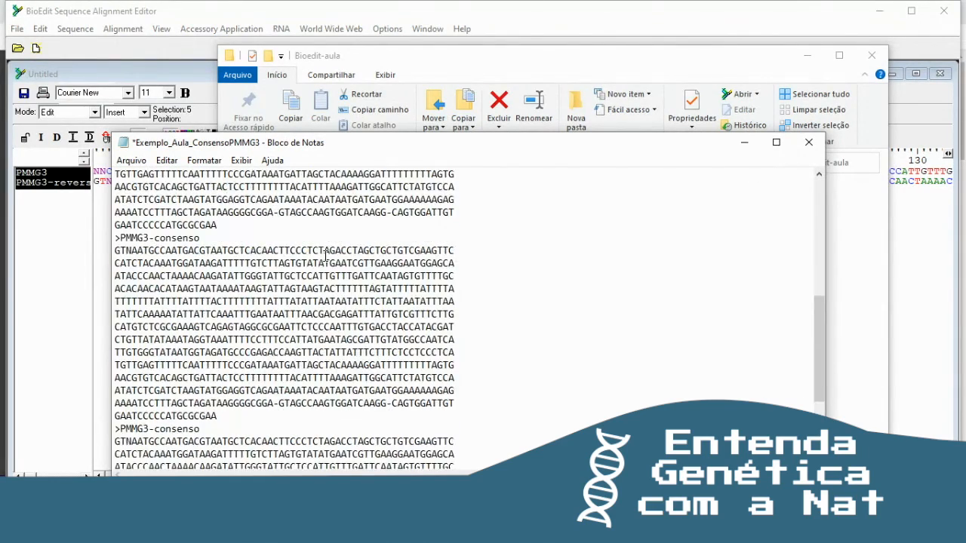
{"action": "scroll", "coordinate": [326, 257], "scroll_direction": "up", "scroll_amount": 3}
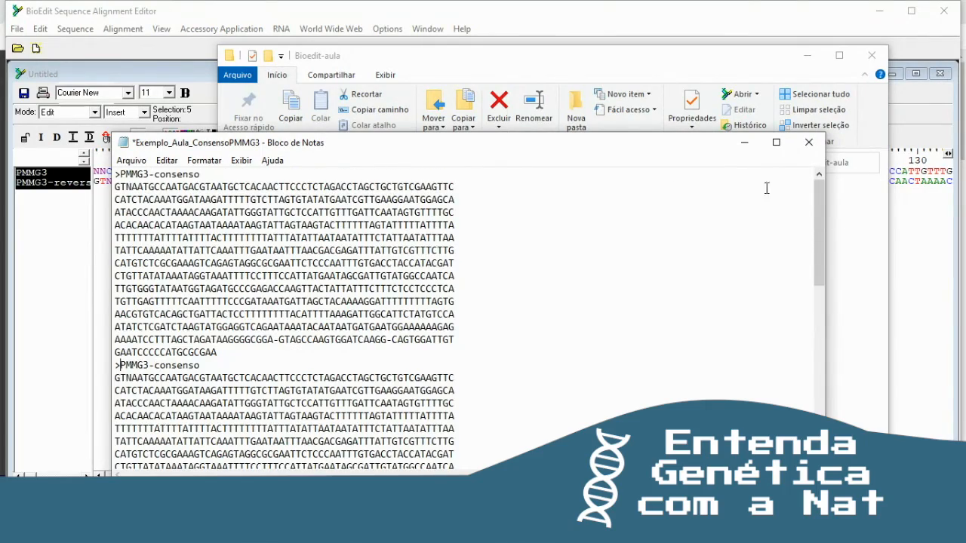
{"action": "left_click", "coordinate": [814, 148]}
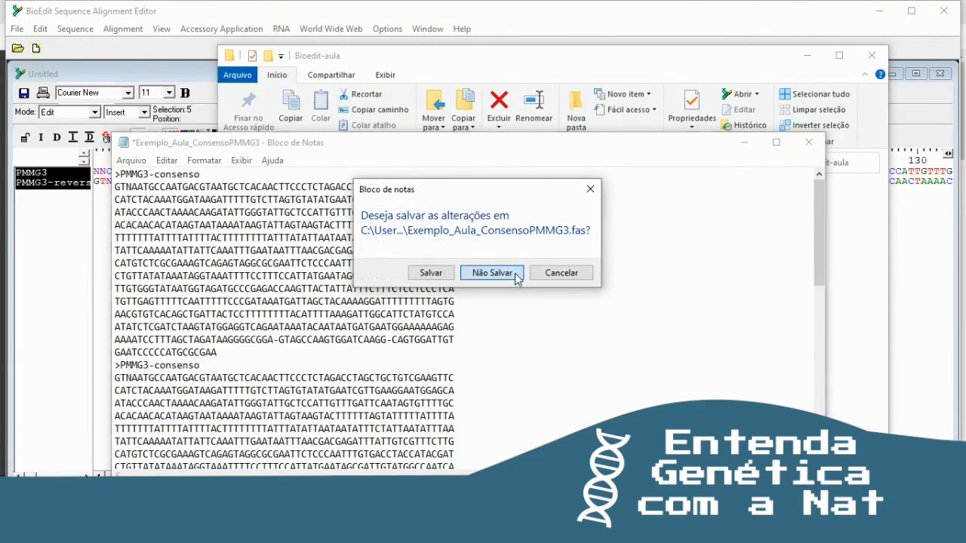